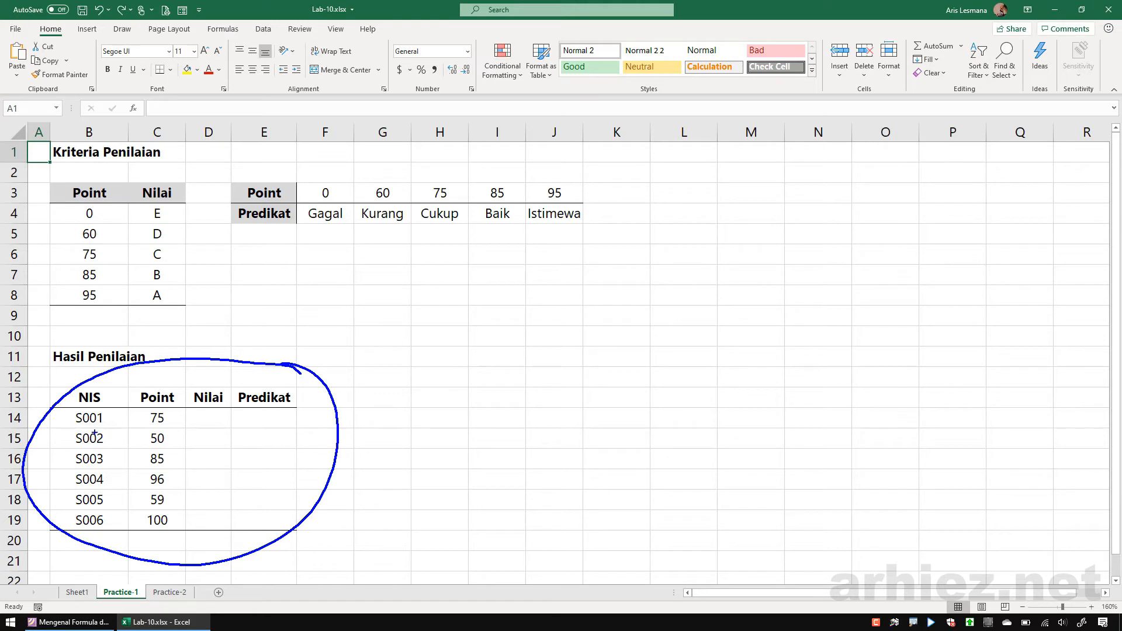
mouse_move(91, 383)
left_mouse_down()
mouse_move(73, 393)
mouse_move(114, 415)
mouse_move(88, 383)
left_mouse_up()
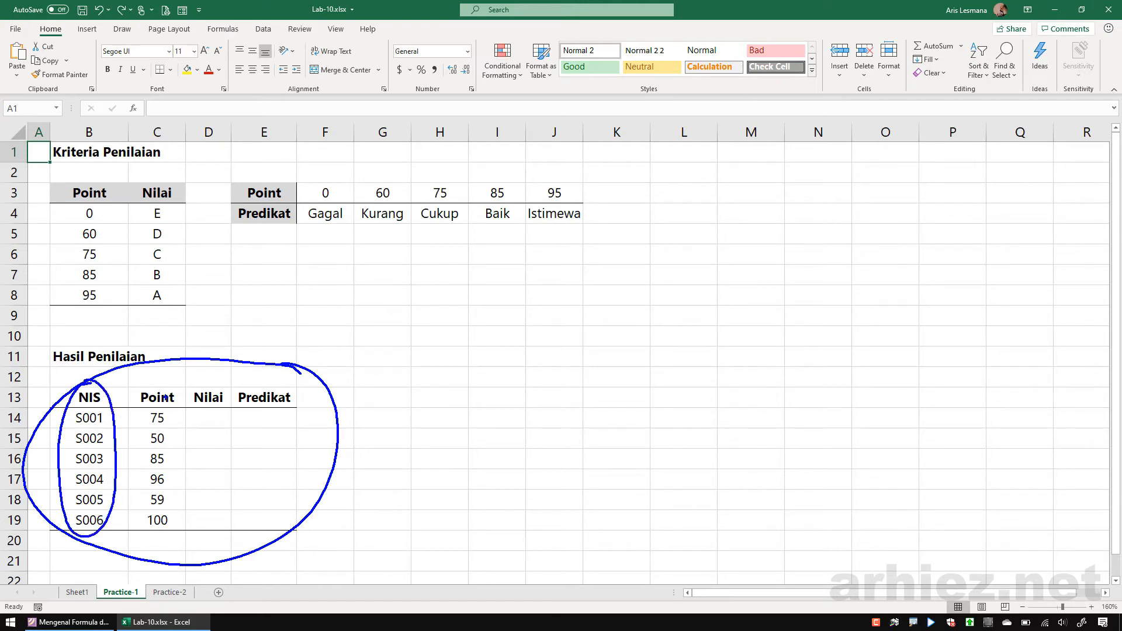
mouse_move(168, 397)
left_mouse_down()
mouse_move(183, 515)
mouse_move(164, 389)
left_mouse_up()
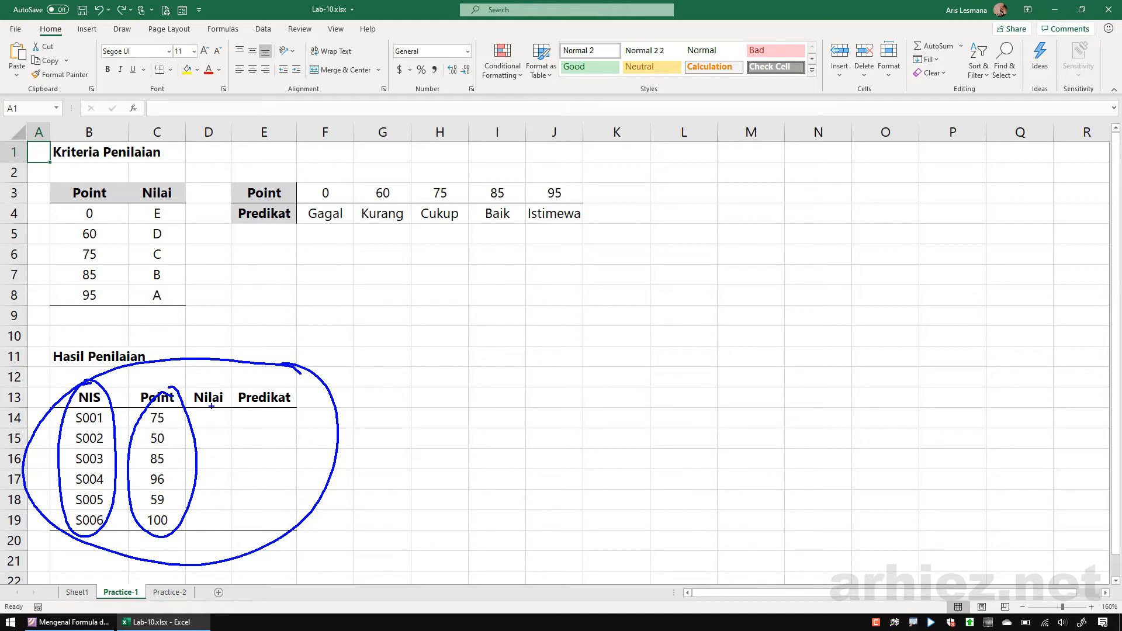
mouse_move(211, 406)
left_mouse_down()
mouse_move(196, 412)
mouse_move(234, 409)
mouse_move(216, 407)
left_mouse_up()
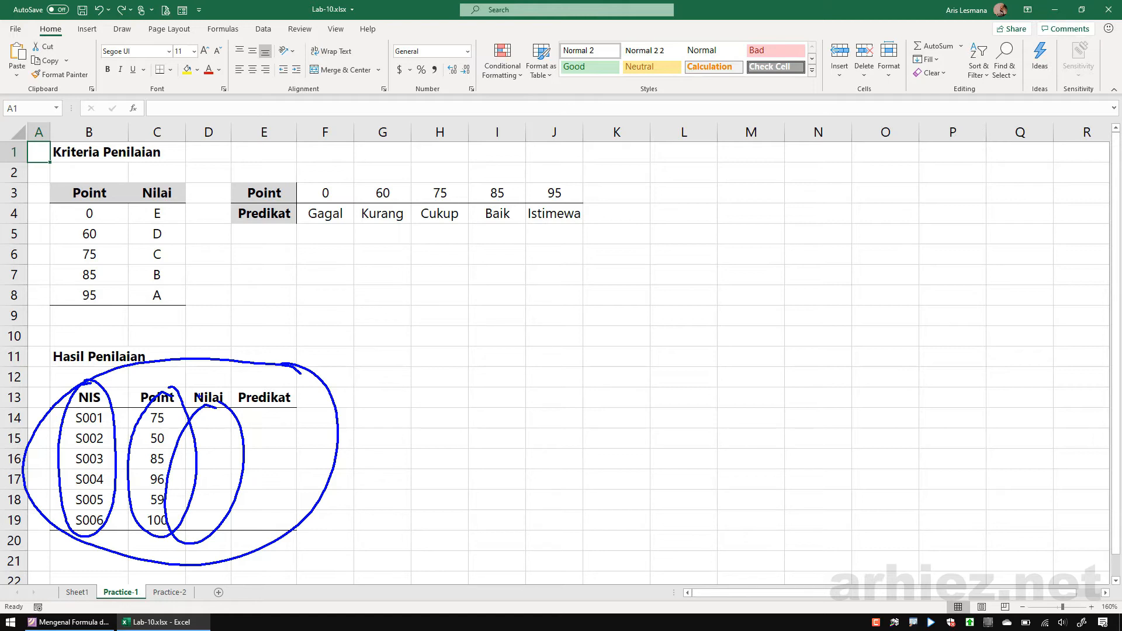
mouse_move(210, 371)
left_mouse_down()
mouse_move(208, 387)
mouse_move(120, 257)
mouse_move(123, 279)
mouse_move(166, 255)
left_mouse_up()
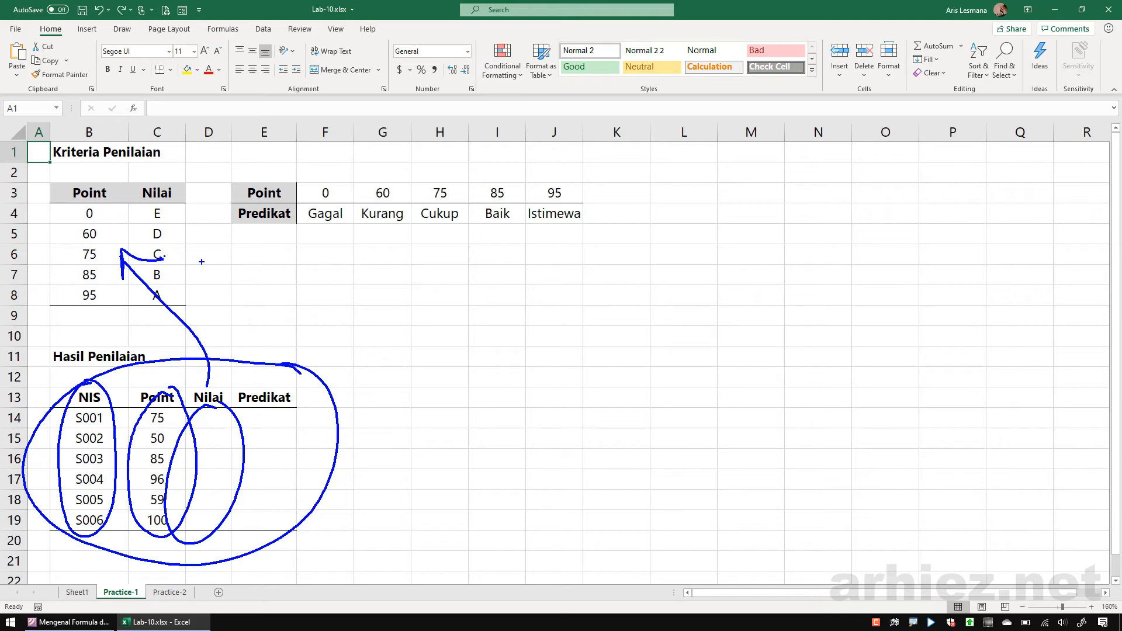
mouse_move(167, 176)
left_mouse_down()
mouse_move(125, 172)
mouse_move(210, 246)
mouse_move(143, 180)
left_mouse_up()
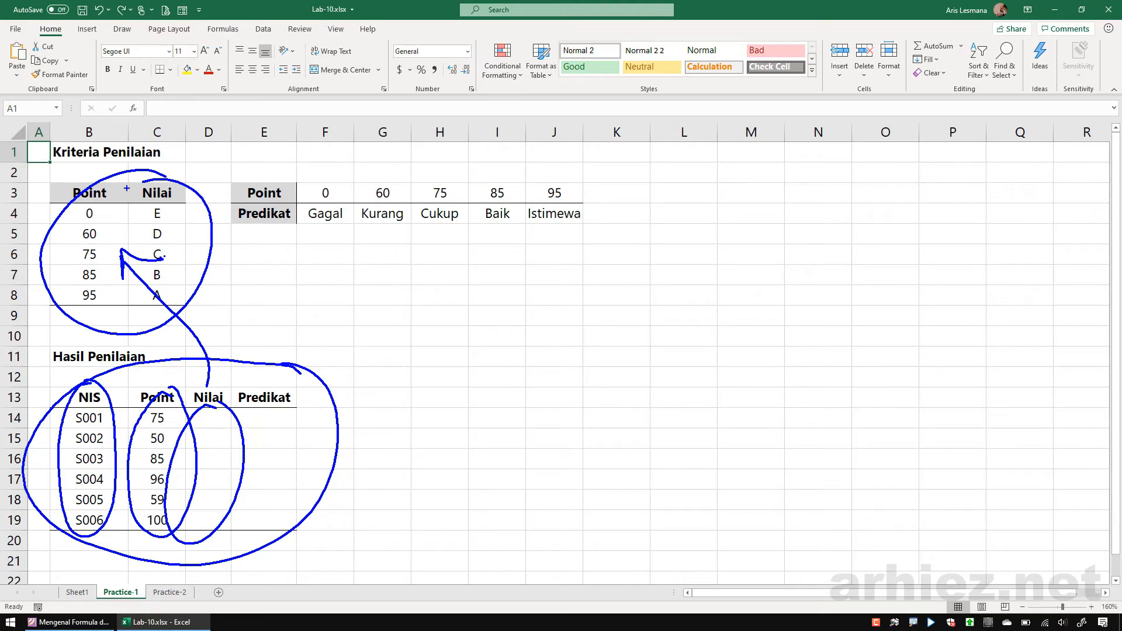
mouse_move(400, 301)
left_mouse_down()
mouse_move(453, 340)
mouse_move(461, 297)
left_mouse_up()
left_click_drag(494, 290, 514, 374)
left_click_drag(538, 325, 566, 336)
mouse_move(602, 301)
left_mouse_down()
mouse_move(646, 348)
mouse_move(710, 351)
mouse_move(725, 313)
left_mouse_up()
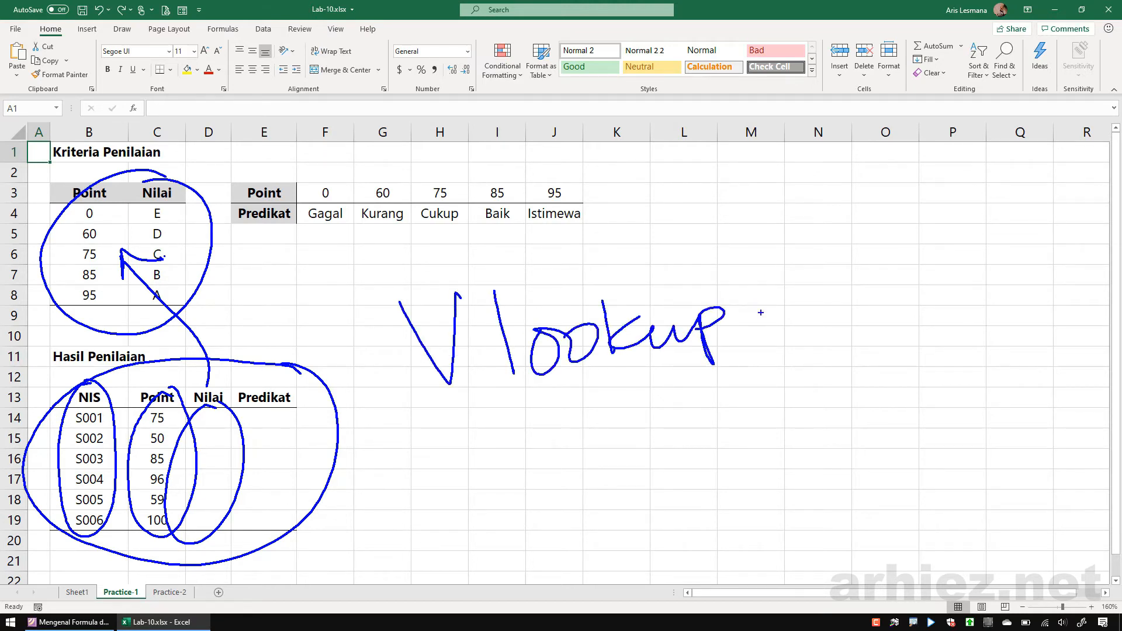
key("Escape")
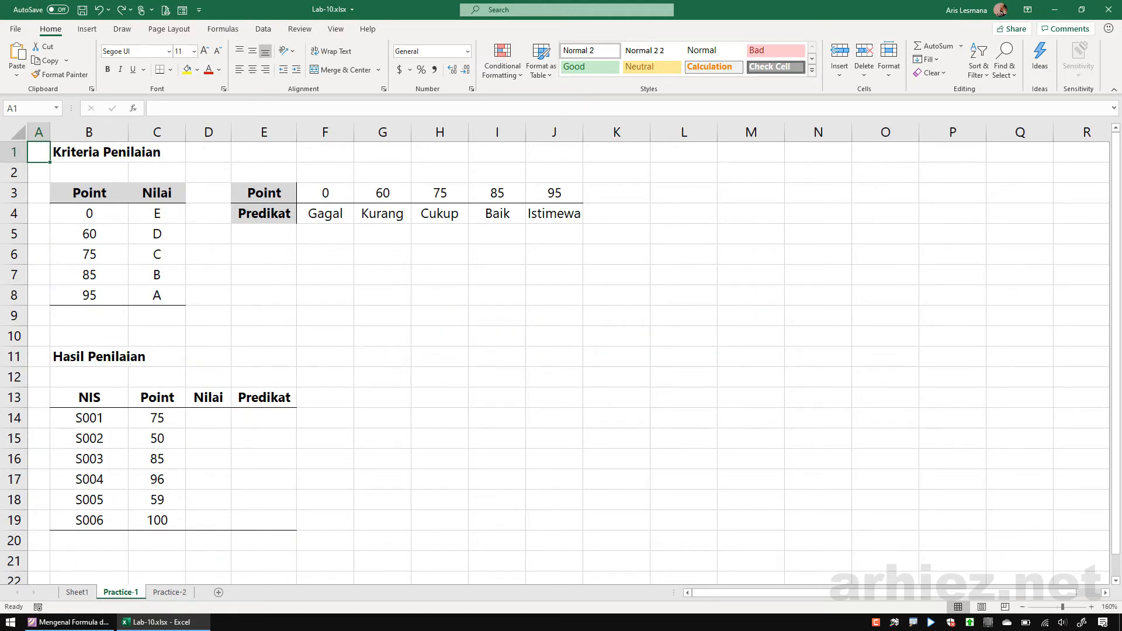
- Start a VLOOKUP formula in the Nilai cell D14 with the point in C14 as the lookup value
left_click(206, 420)
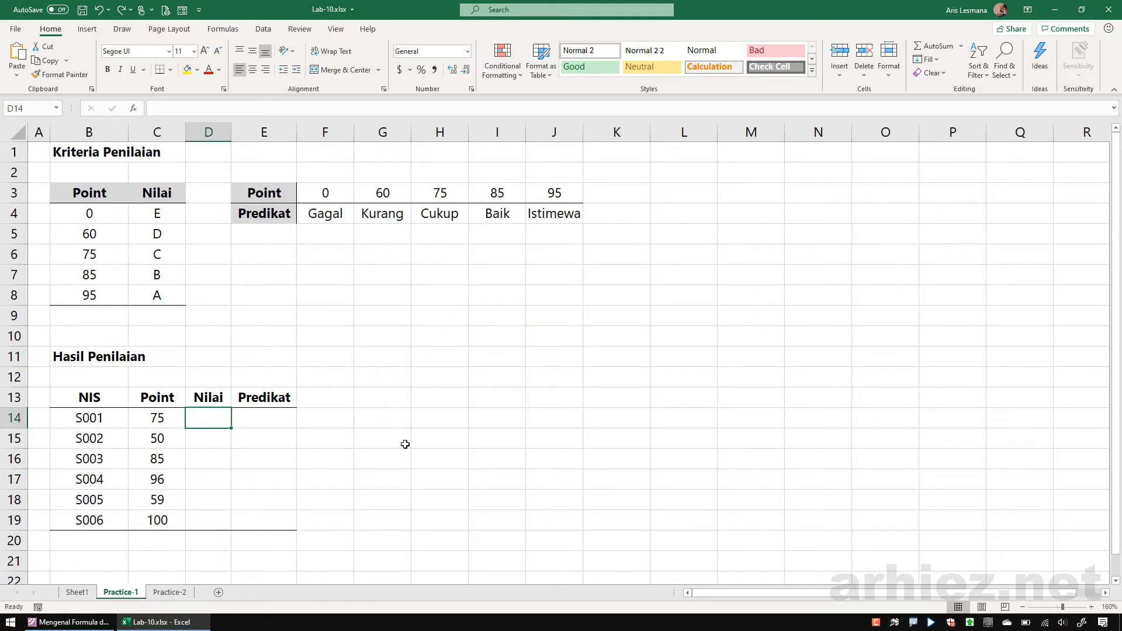
type("=vlook")
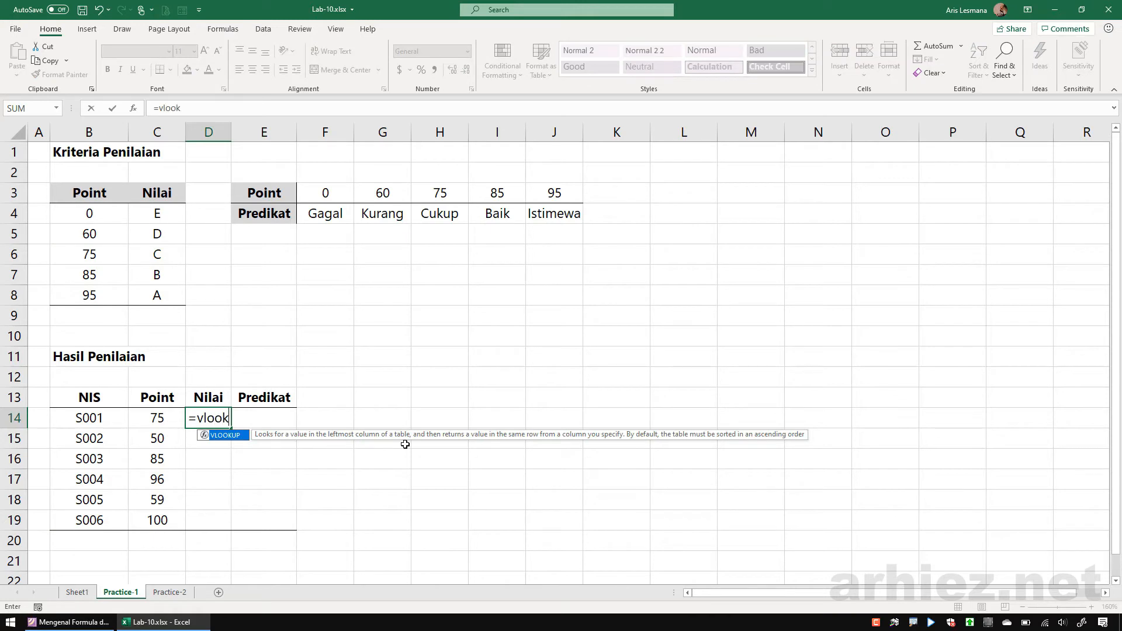
key("Tab")
type("(")
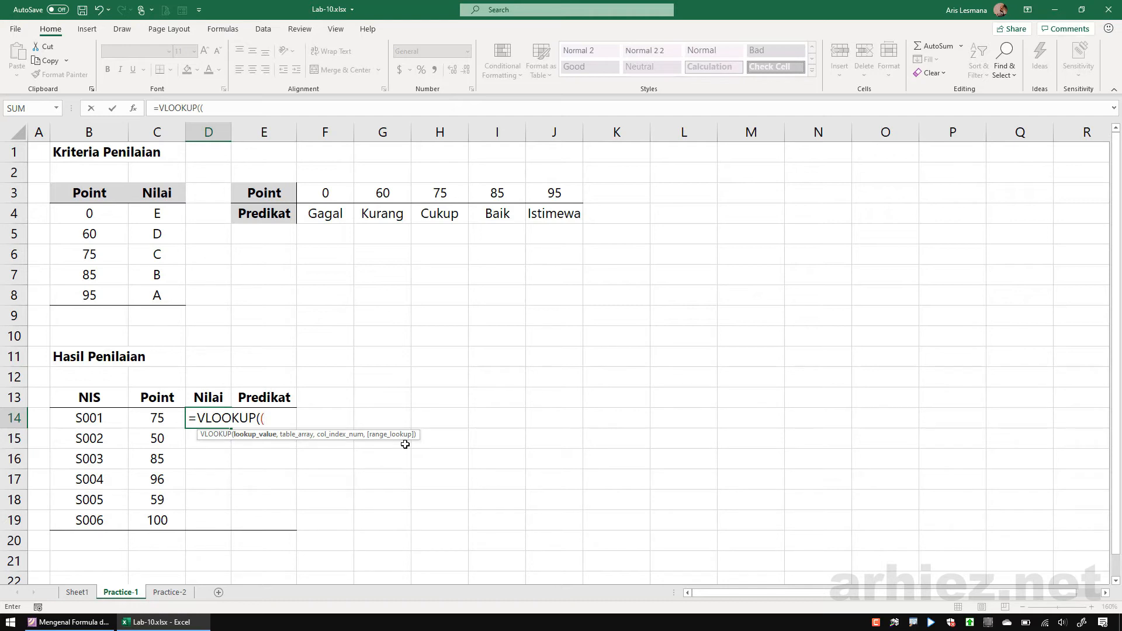
mouse_move(155, 390)
left_mouse_down()
mouse_move(150, 425)
mouse_move(141, 403)
left_mouse_up()
key("Escape")
key("BackSpace")
left_click(155, 418)
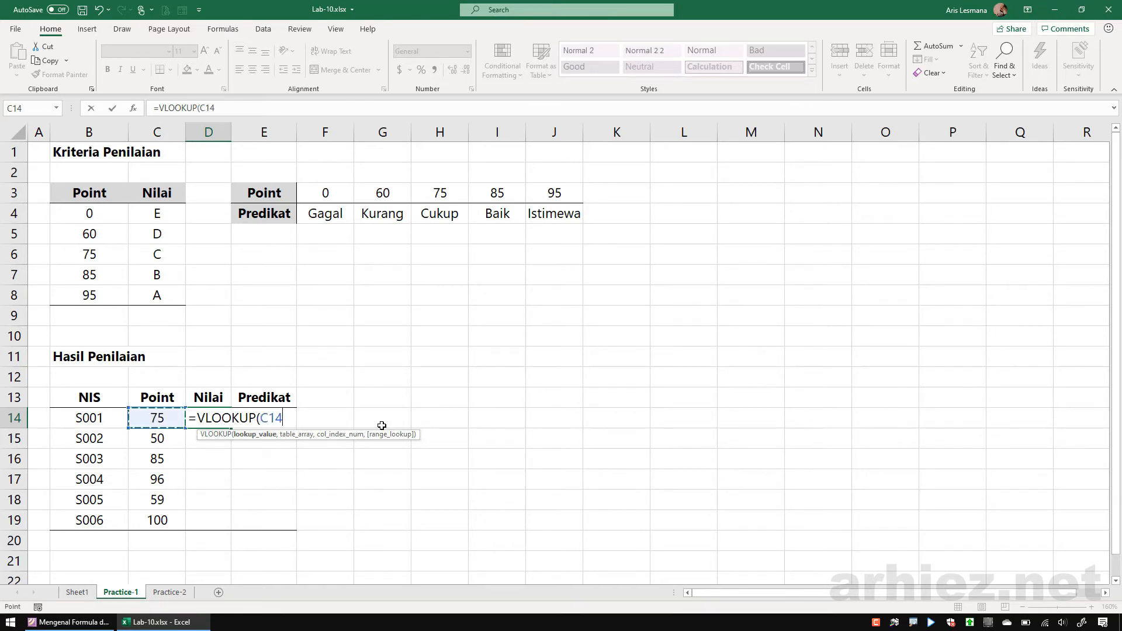
type(",")
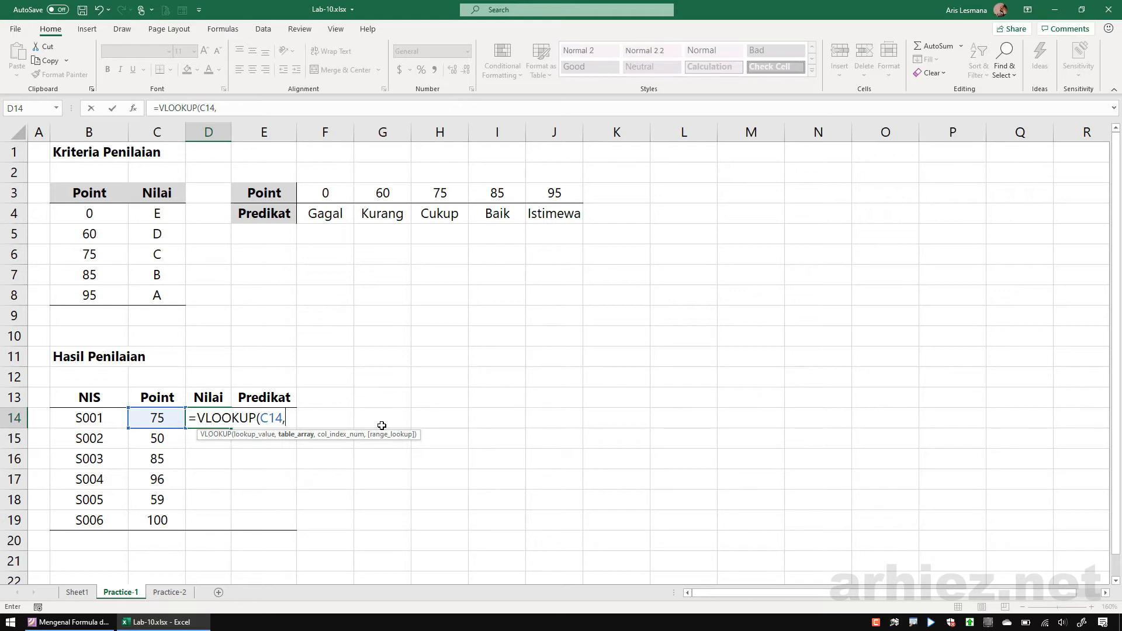
- Set the VLOOKUP table array to the absolute range $B$4:$C$8 and the column index to 2
mouse_move(168, 201)
left_mouse_down()
mouse_move(96, 202)
mouse_move(62, 323)
mouse_move(183, 213)
mouse_move(159, 199)
left_mouse_up()
left_click(117, 214)
left_click_drag(117, 227, 156, 296)
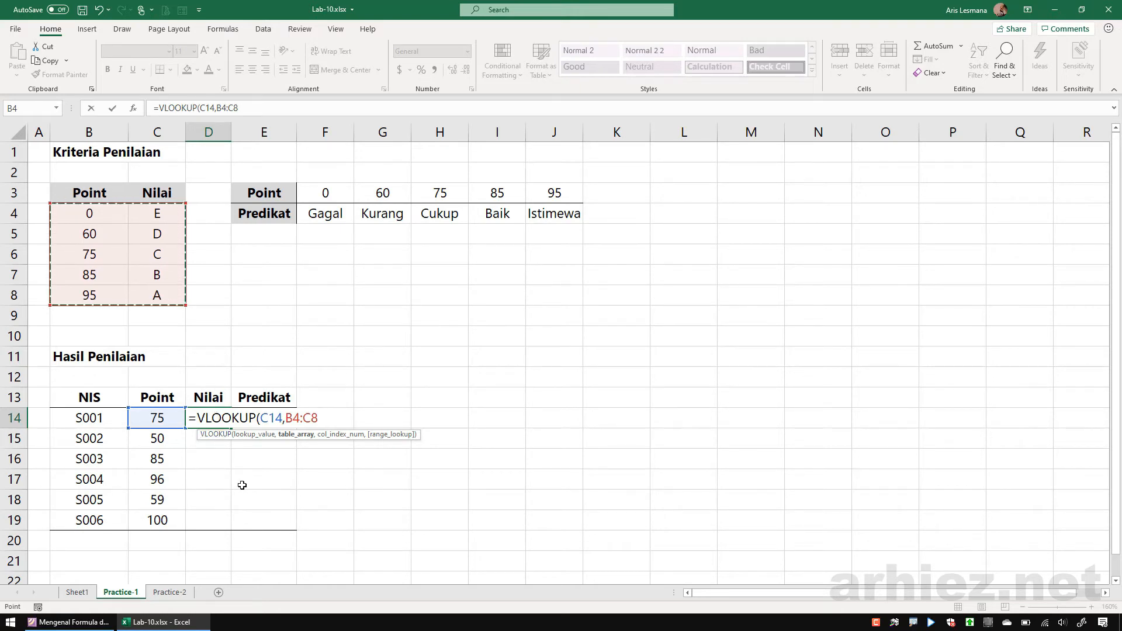
key("F4")
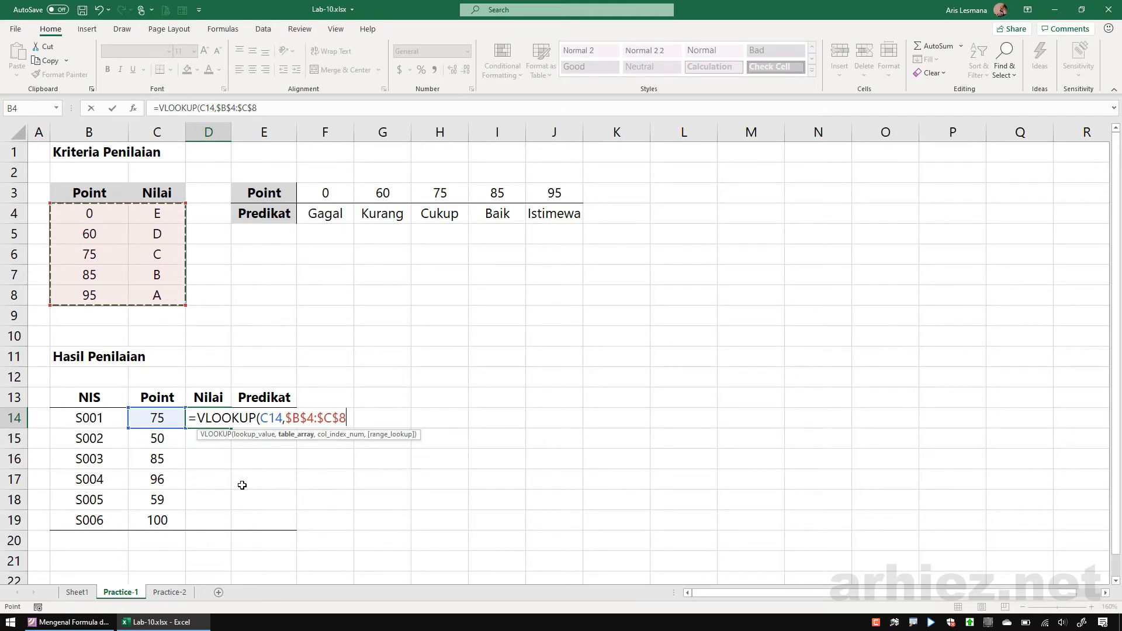
type(",")
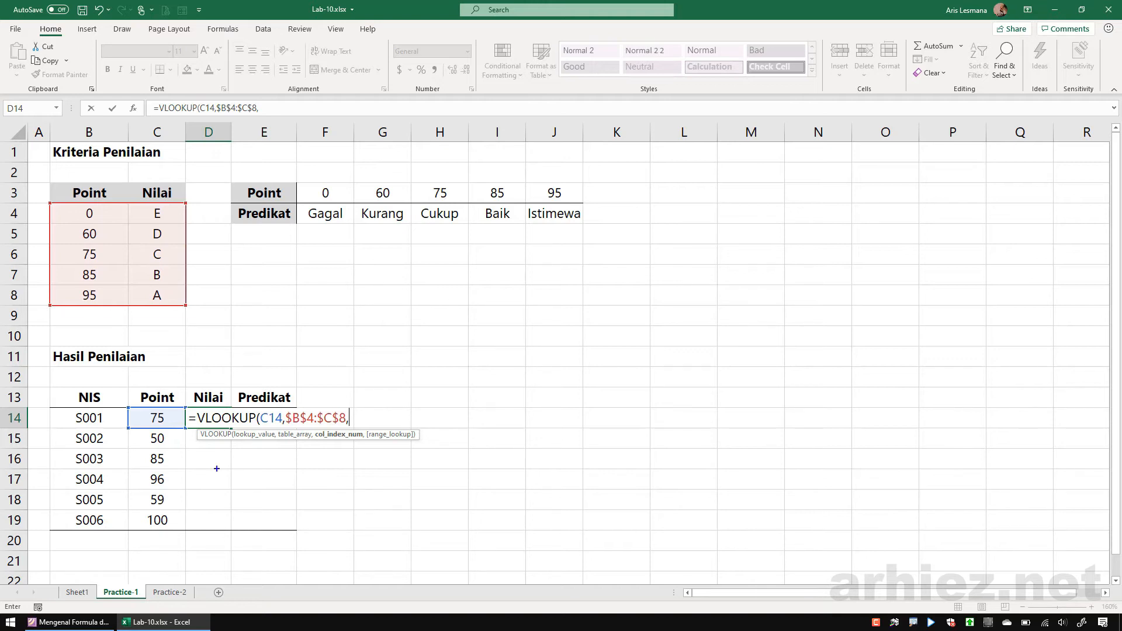
left_click_drag(81, 253, 88, 295)
mouse_move(152, 248)
left_mouse_down()
mouse_move(167, 249)
mouse_move(178, 279)
left_mouse_up()
key("Escape")
type("2,")
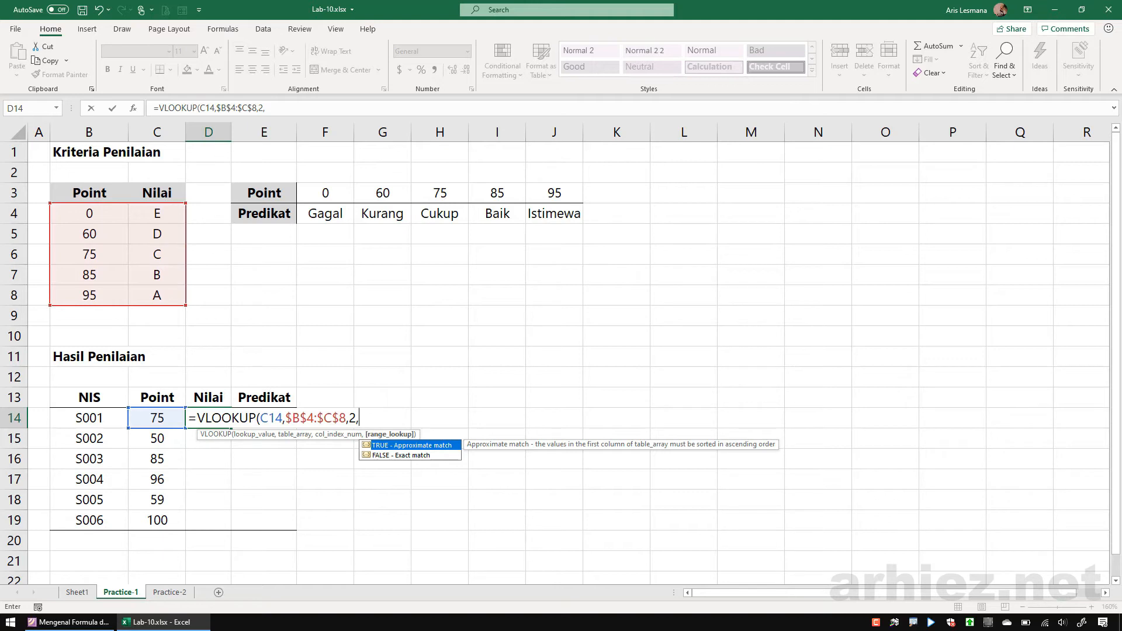
mouse_move(165, 214)
left_mouse_down()
mouse_move(315, 123)
mouse_move(312, 145)
left_mouse_up()
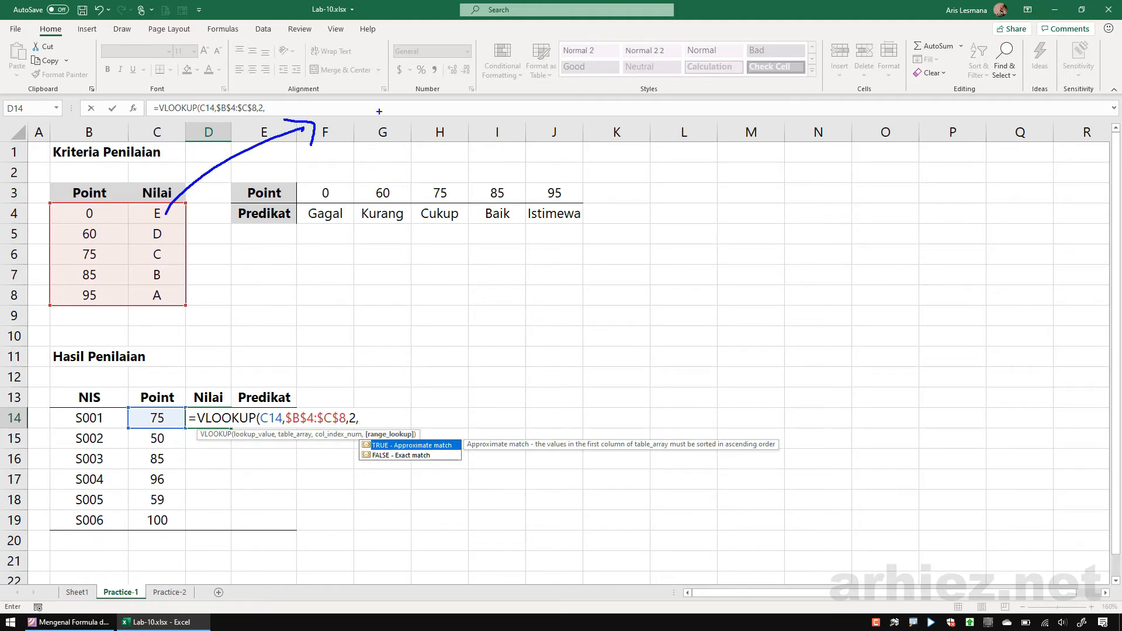
mouse_move(403, 92)
left_mouse_down()
mouse_move(465, 111)
mouse_move(485, 136)
left_mouse_up()
mouse_move(493, 98)
left_mouse_down()
mouse_move(512, 97)
mouse_move(551, 135)
mouse_move(538, 151)
left_mouse_up()
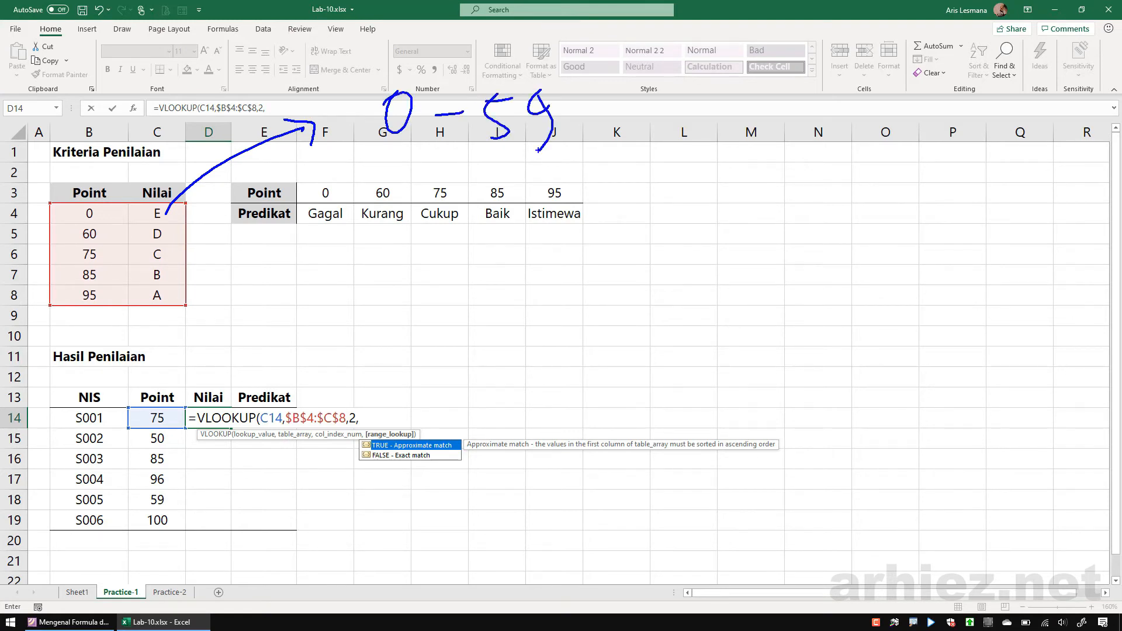
key("Escape")
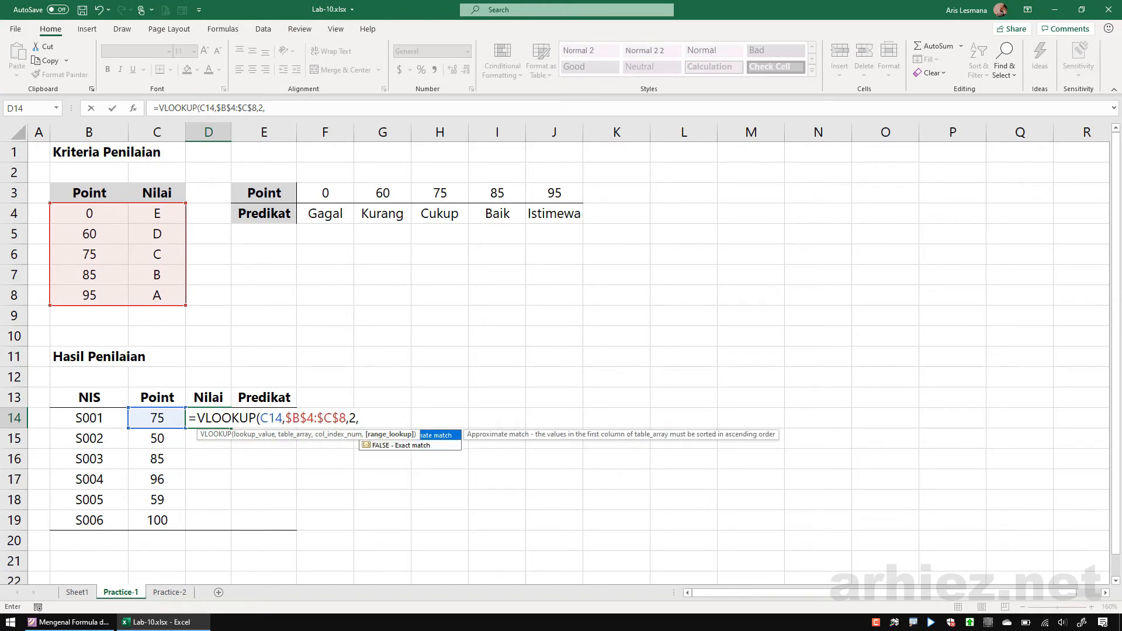
- Complete the VLOOKUP formula in D14 with TRUE for approximate match and enter it
key("Tab")
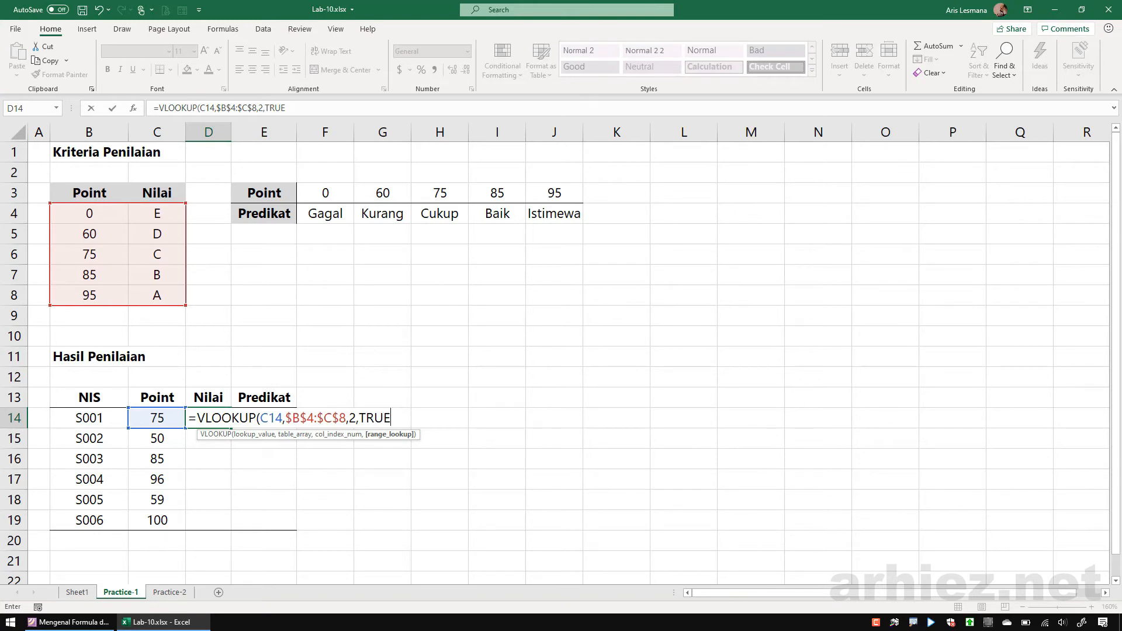
type(")")
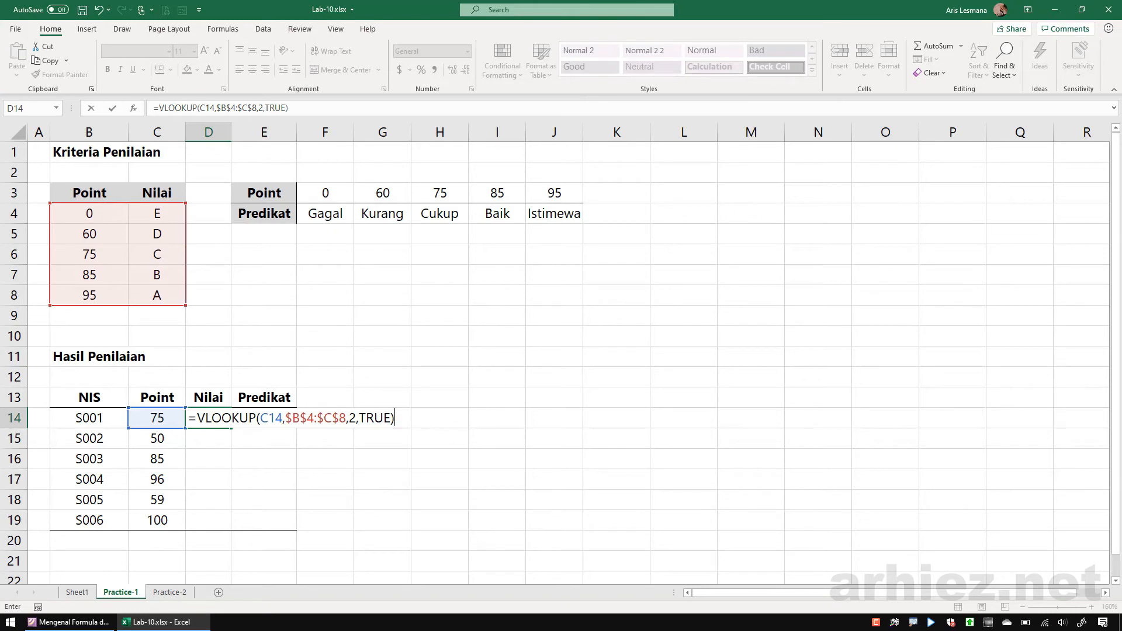
key("Return")
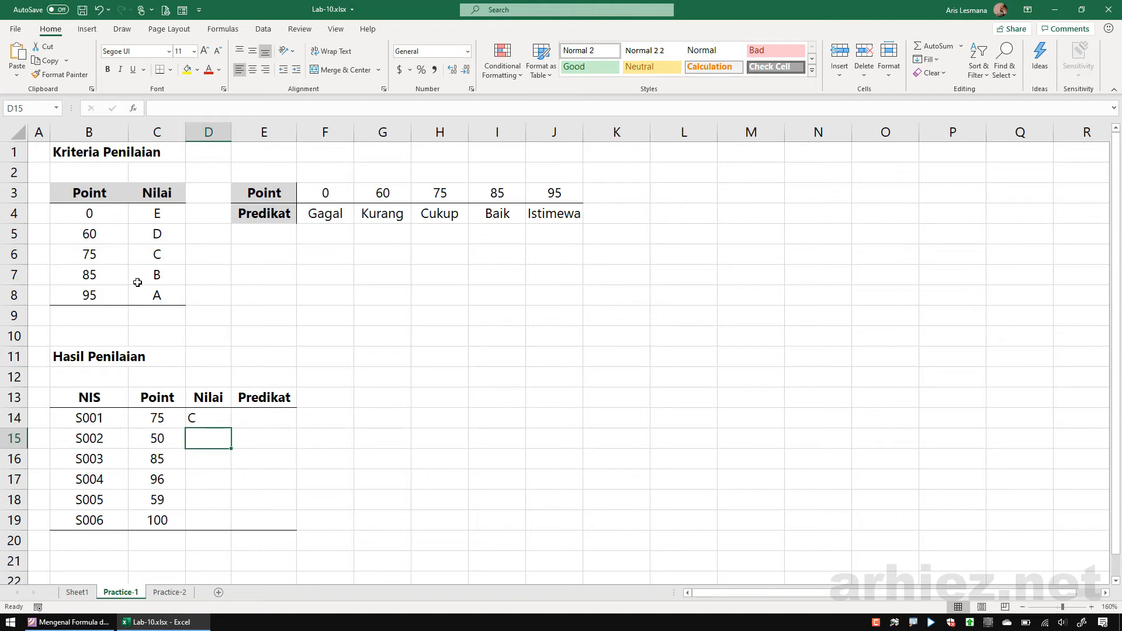
- Try a point value of 70 for S001 in C14 to test the grade lookup
left_click(150, 254)
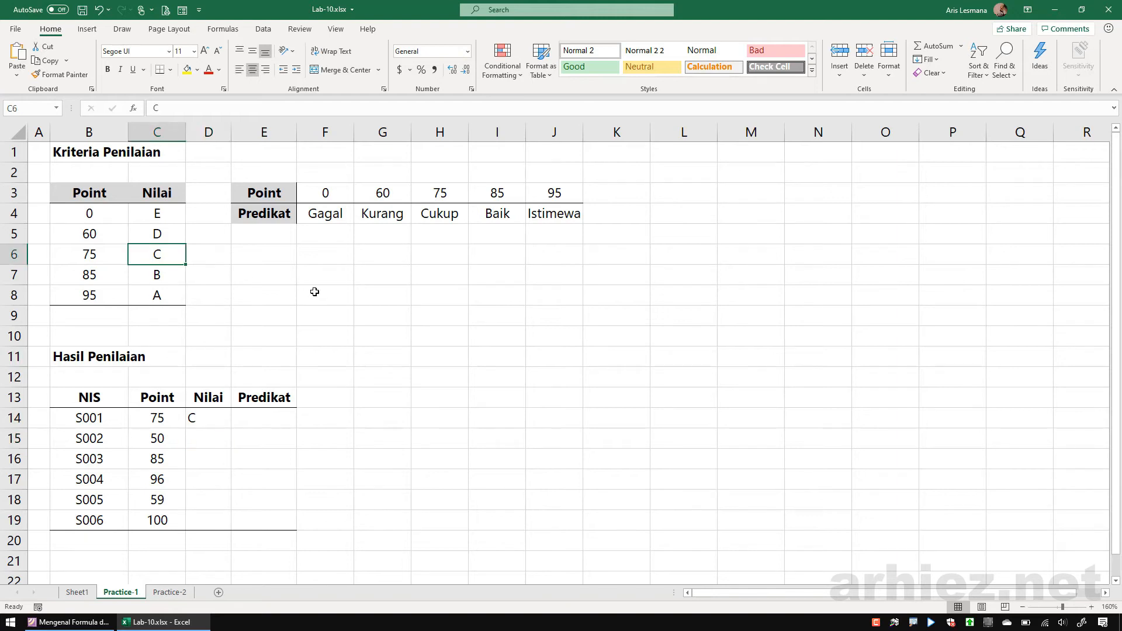
left_click(153, 418)
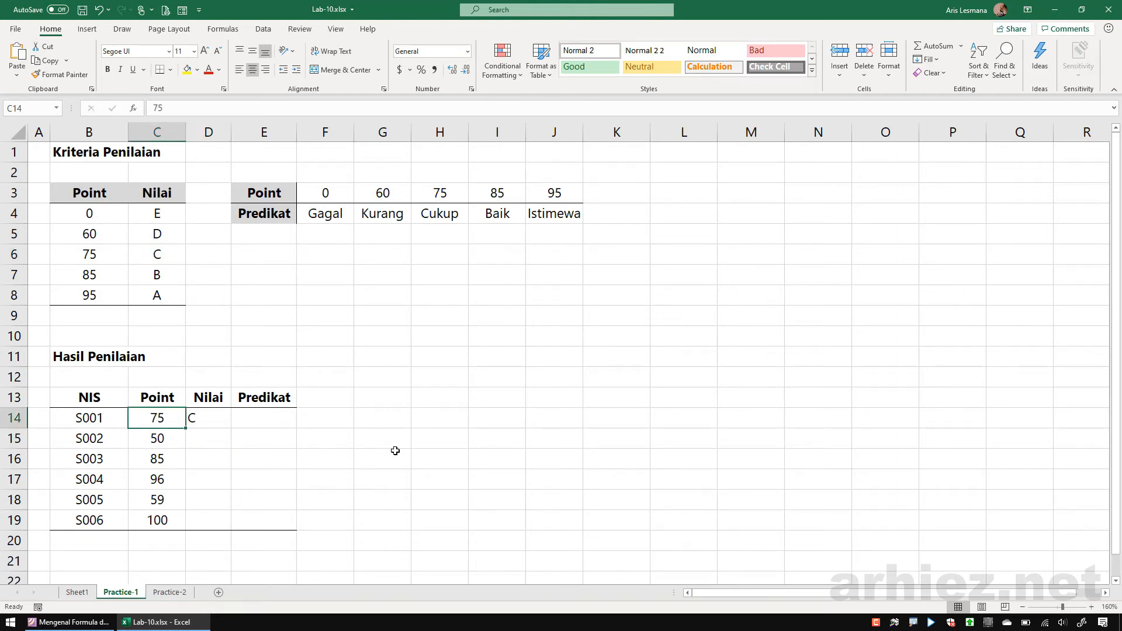
type("70")
key("Return")
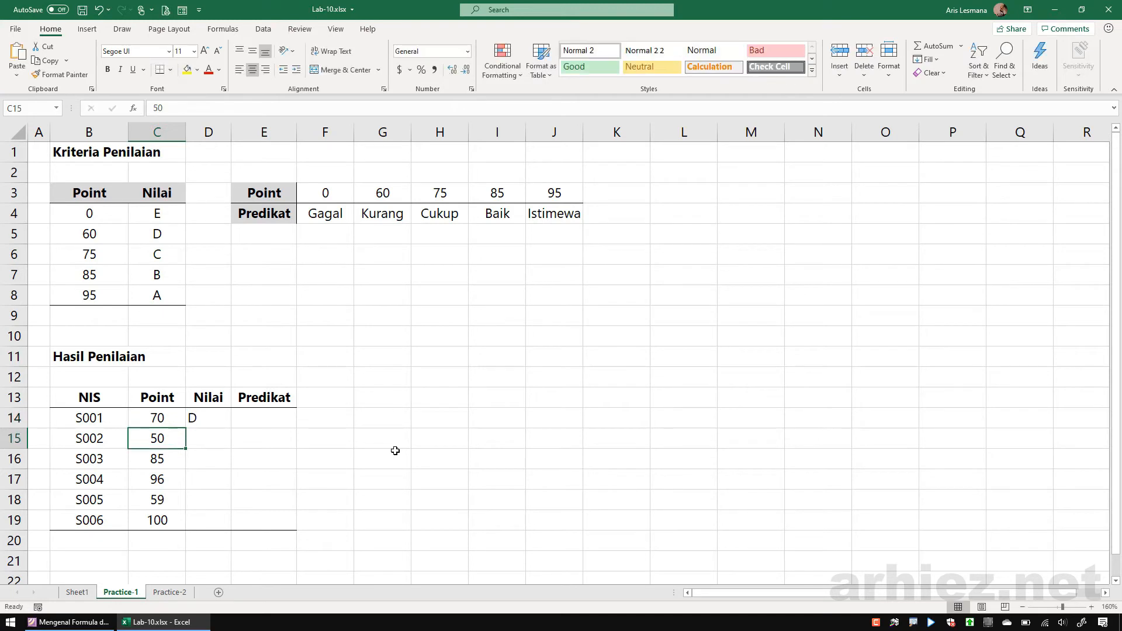
- Compare the Nilai result for S001 with the Point and Nilai criteria table, and undo the test change in C14
left_click(156, 237)
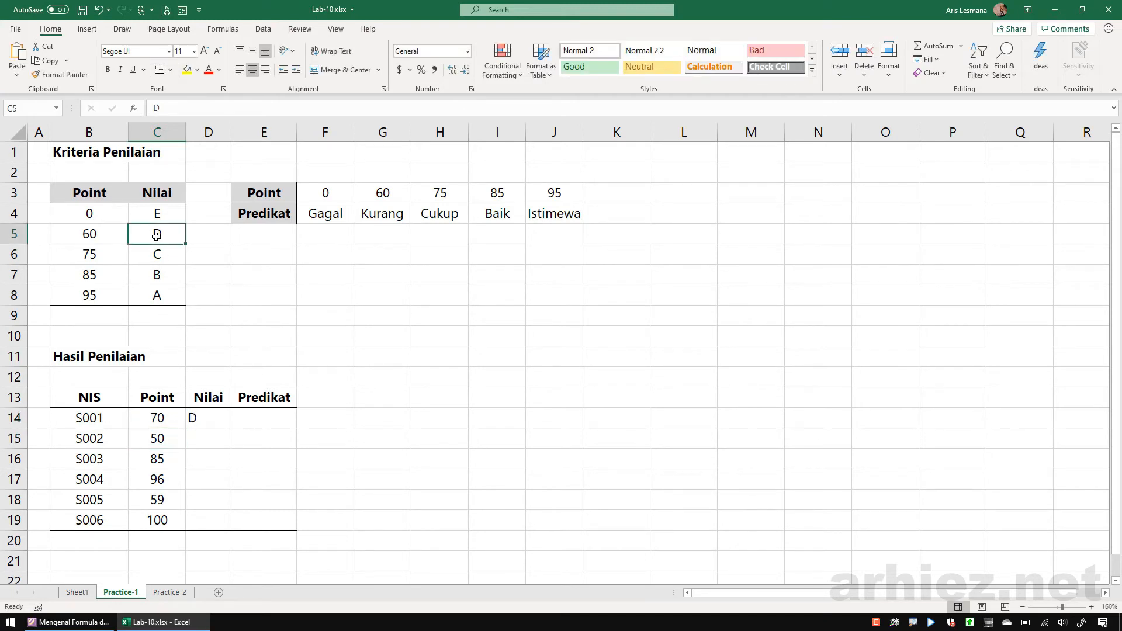
left_click_drag(96, 213, 95, 294)
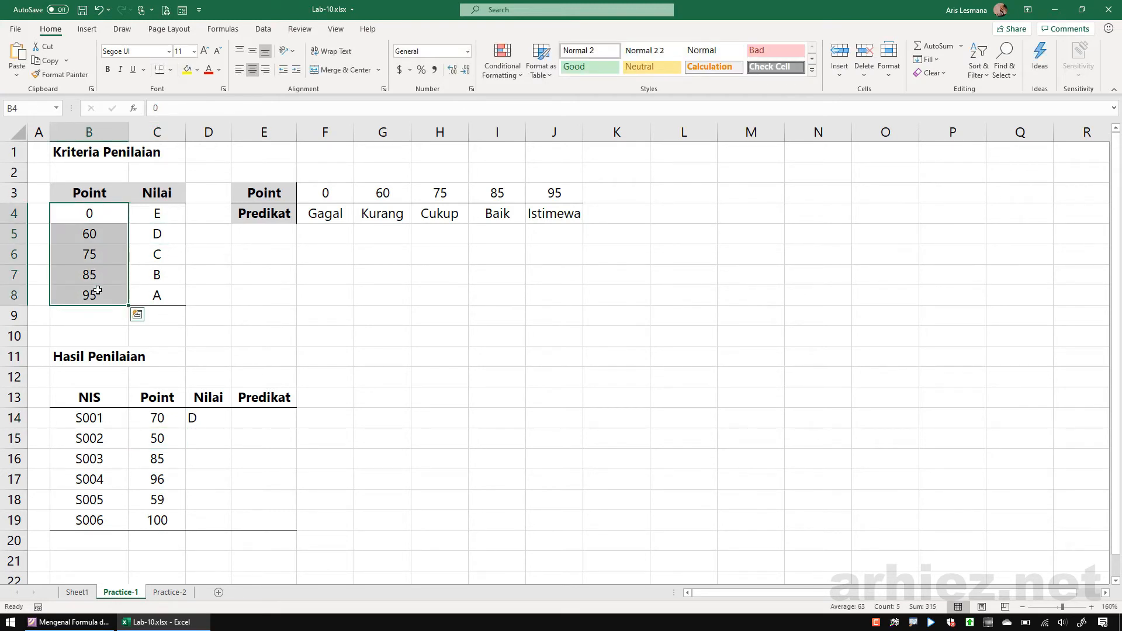
left_click(141, 234)
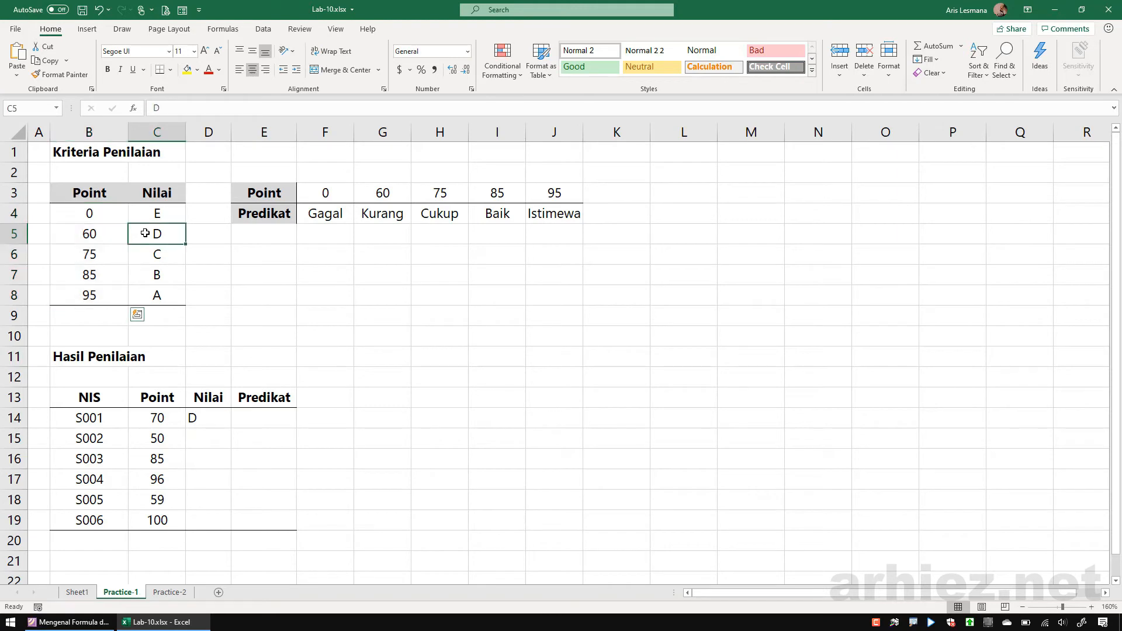
left_click(103, 235)
left_click(160, 235)
left_click(199, 420)
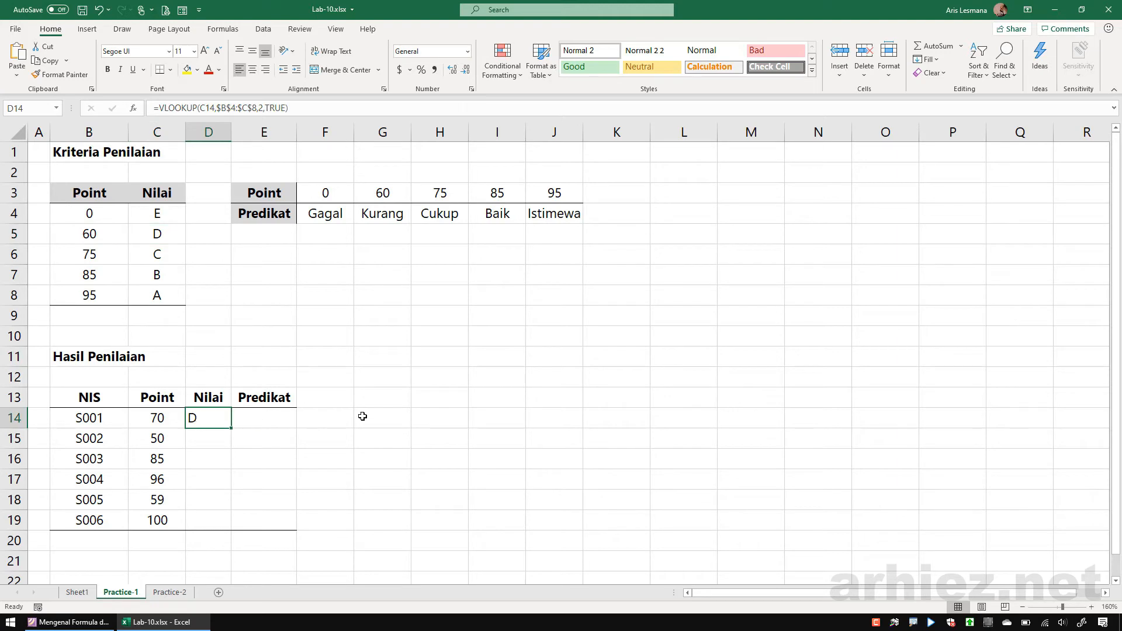
key("ctrl+z")
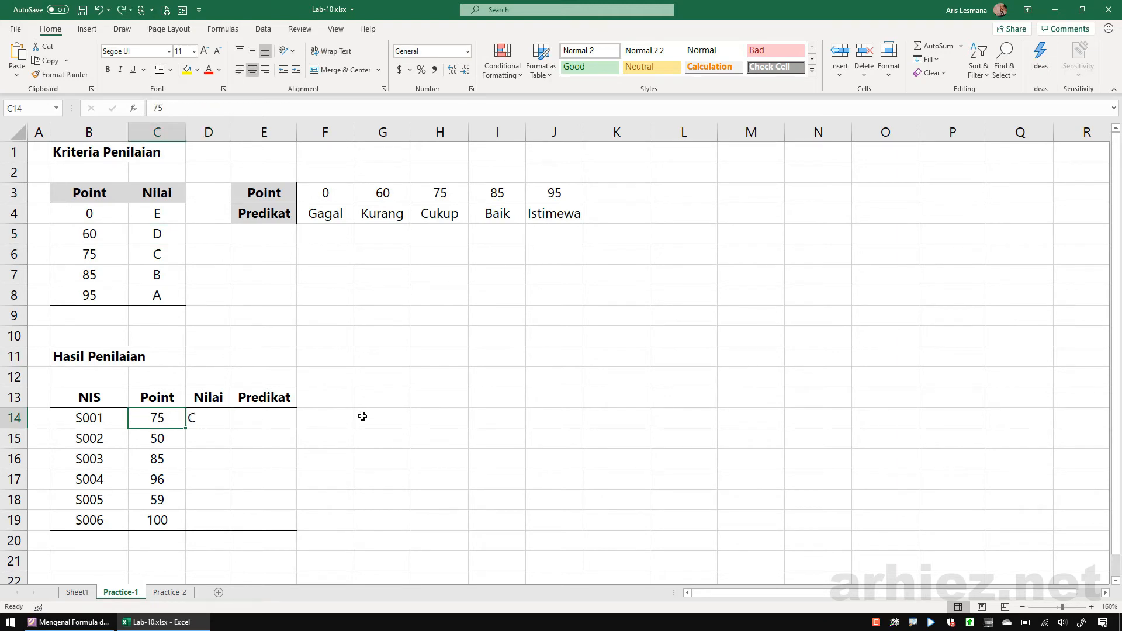
- Select S001's Predikat cell E14 and examine the horizontal Point and Predikat criteria table as its lookup source
left_click(254, 413)
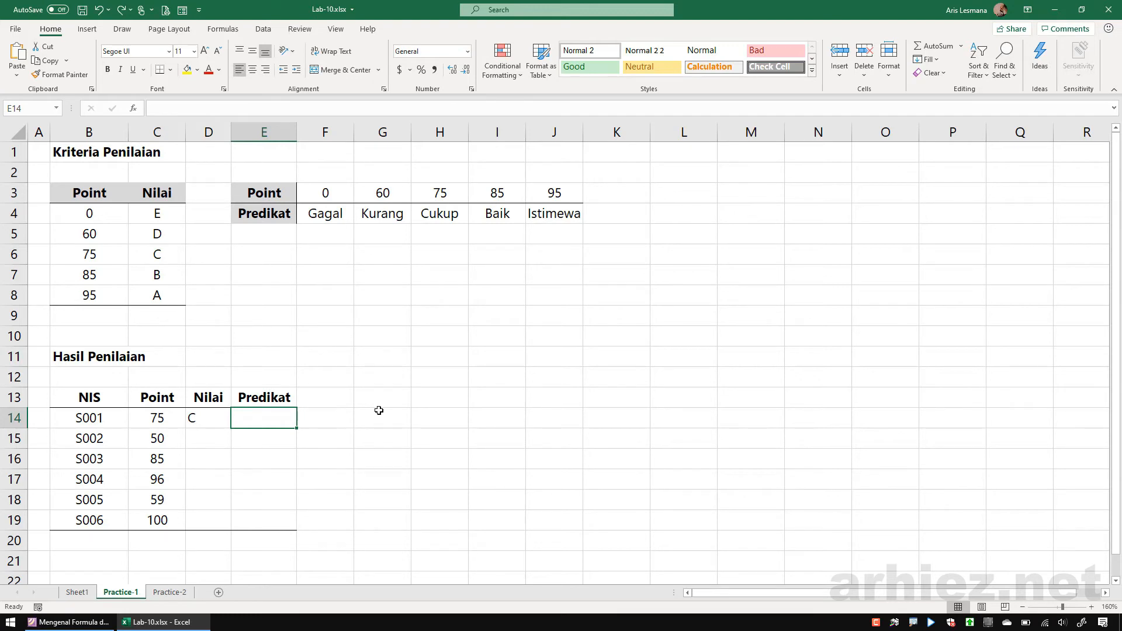
mouse_move(264, 358)
left_mouse_down()
mouse_move(375, 241)
mouse_move(364, 270)
left_mouse_up()
mouse_move(592, 178)
left_mouse_down()
mouse_move(538, 146)
mouse_move(310, 284)
mouse_move(594, 165)
left_mouse_up()
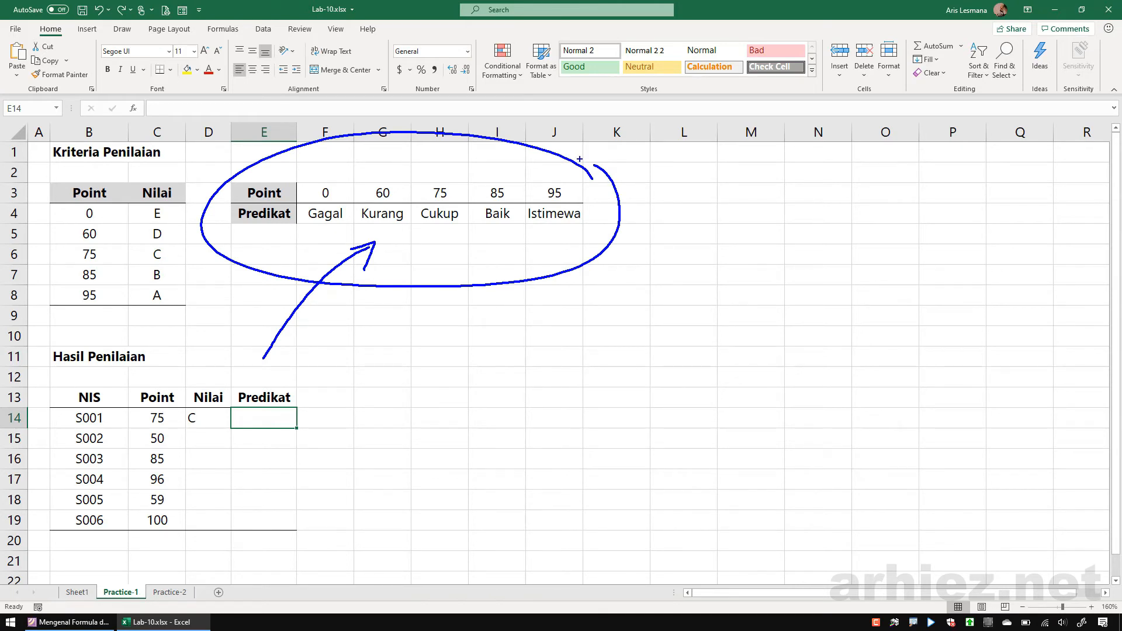
mouse_move(477, 287)
left_mouse_down()
mouse_move(497, 380)
mouse_move(529, 327)
left_mouse_up()
left_click_drag(516, 291, 540, 370)
left_click_drag(548, 291, 573, 368)
left_click_drag(592, 327, 636, 328)
mouse_move(685, 316)
left_mouse_down()
mouse_move(735, 319)
mouse_move(741, 343)
left_mouse_up()
key("Escape")
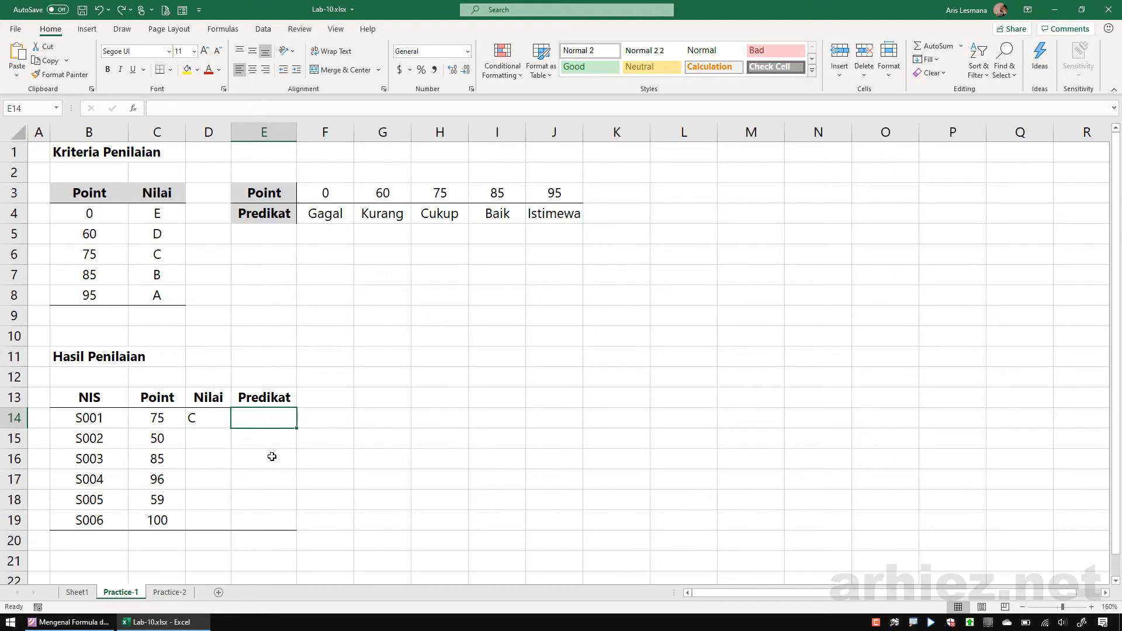
- Start an HLOOKUP formula in E14 with the S001 point in C14 as the lookup value
type("=hl")
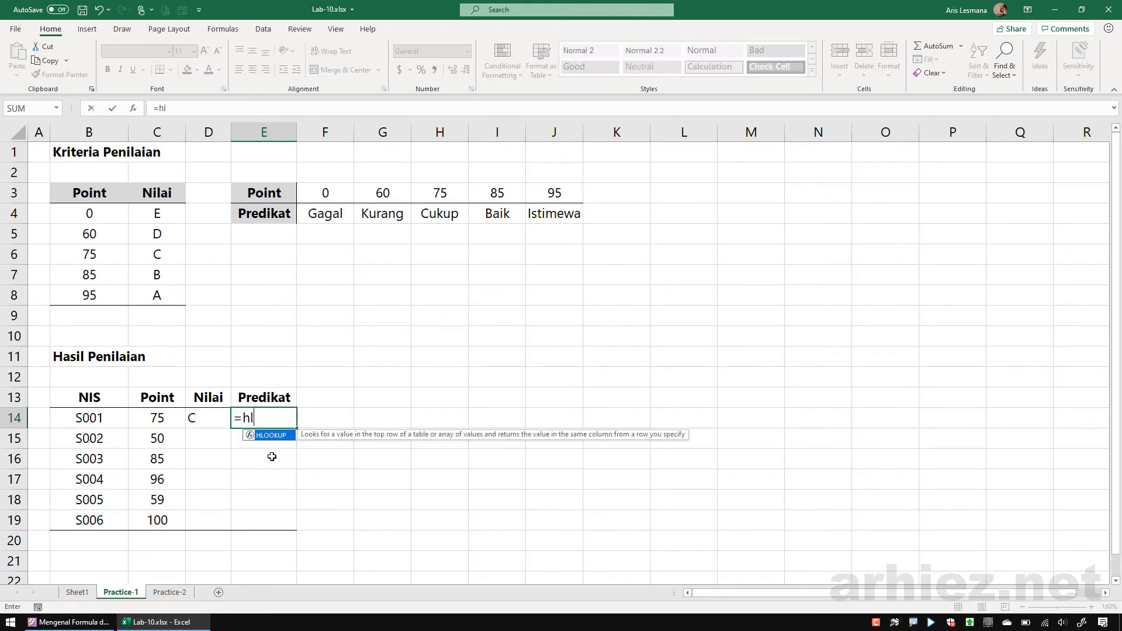
key("Tab")
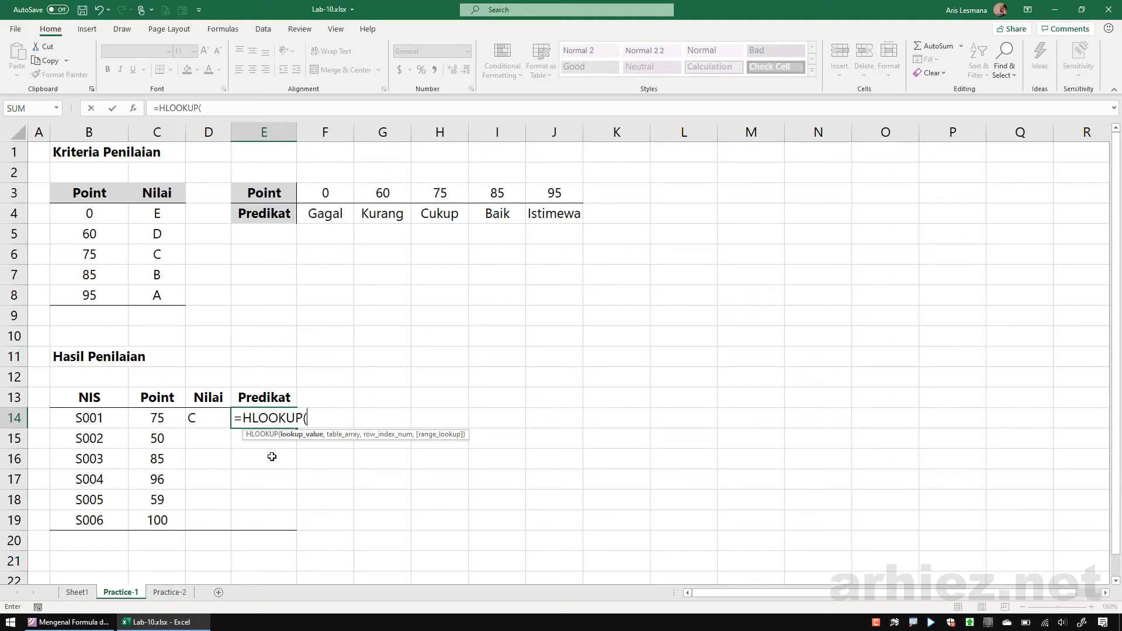
mouse_move(289, 380)
left_mouse_down()
mouse_move(289, 368)
mouse_move(204, 392)
mouse_move(198, 420)
mouse_move(193, 398)
mouse_move(221, 398)
left_mouse_up()
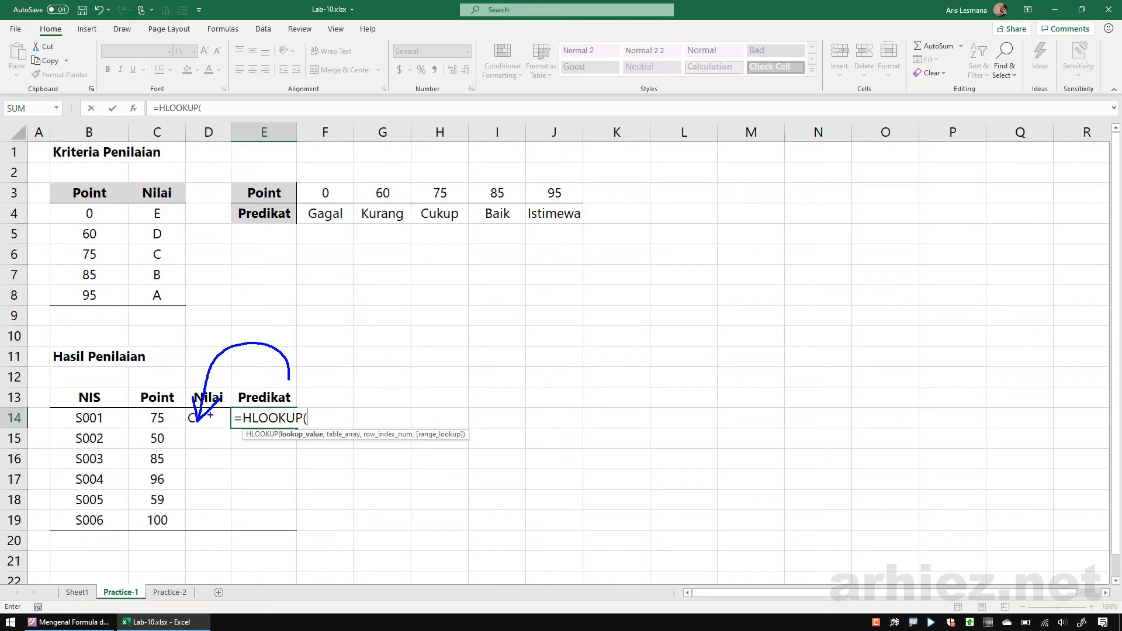
mouse_move(529, 161)
left_mouse_down()
mouse_move(336, 197)
mouse_move(564, 196)
mouse_move(501, 161)
left_mouse_up()
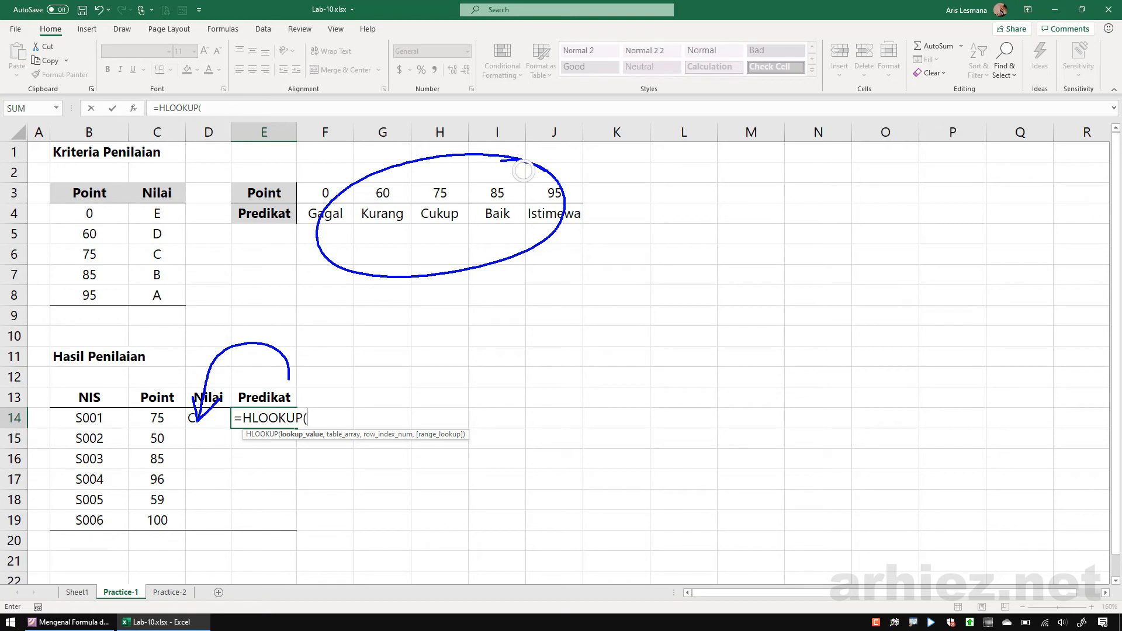
left_click(460, 230)
left_click(466, 233)
mouse_move(575, 165)
left_mouse_down()
mouse_move(503, 145)
mouse_move(363, 261)
mouse_move(546, 152)
left_mouse_up()
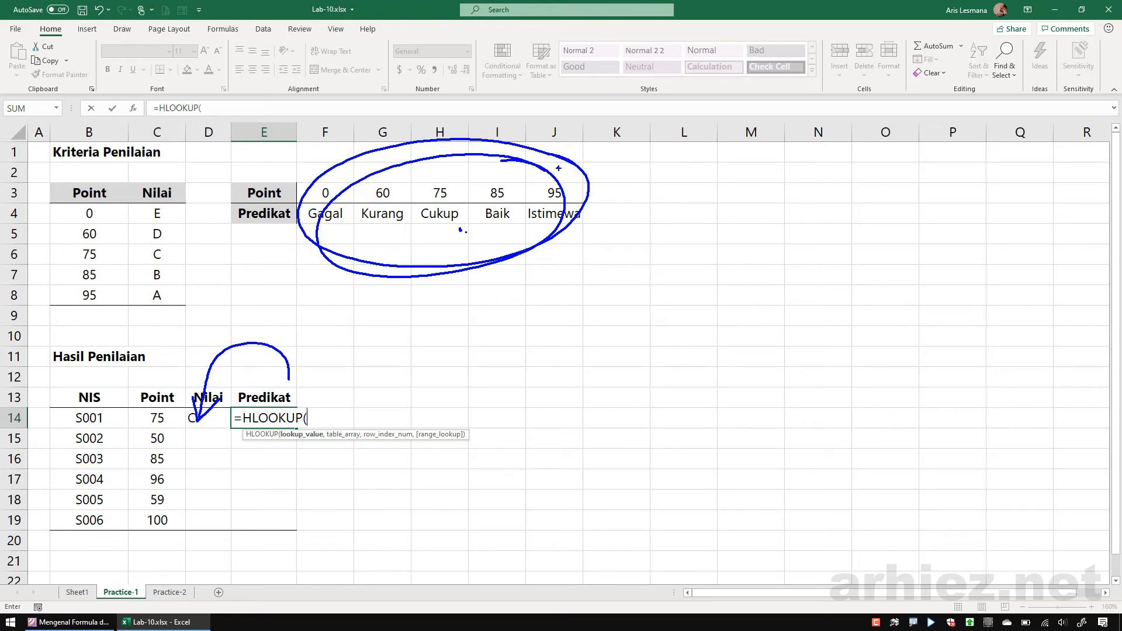
mouse_move(170, 391)
left_mouse_down()
mouse_move(159, 388)
mouse_move(124, 465)
mouse_move(190, 435)
mouse_move(161, 378)
left_mouse_up()
key("Escape")
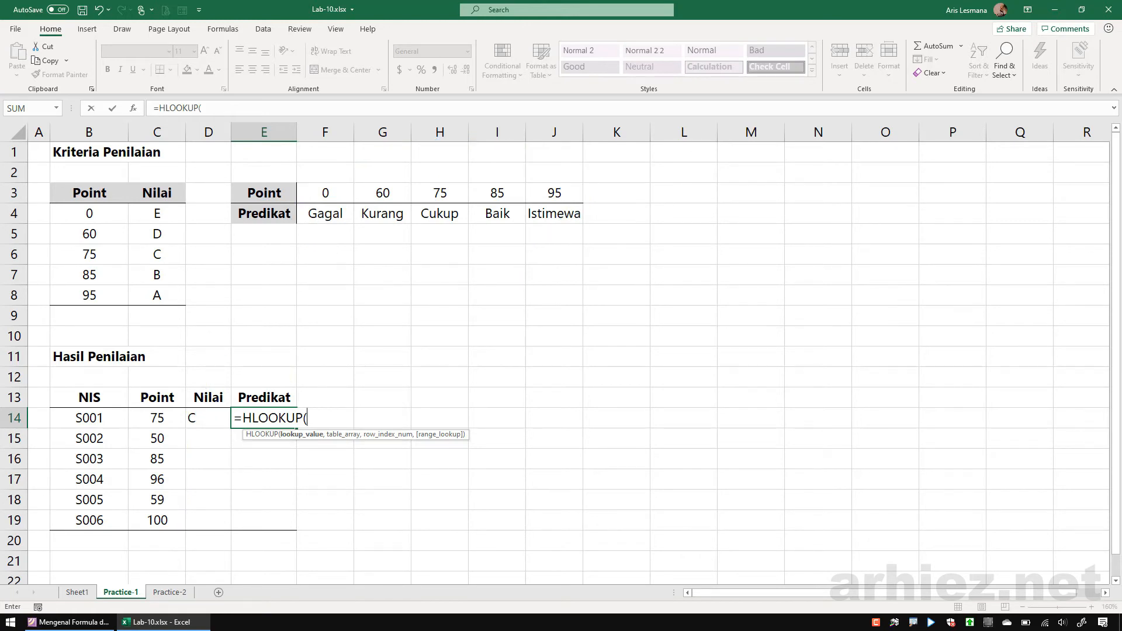
left_click(153, 420)
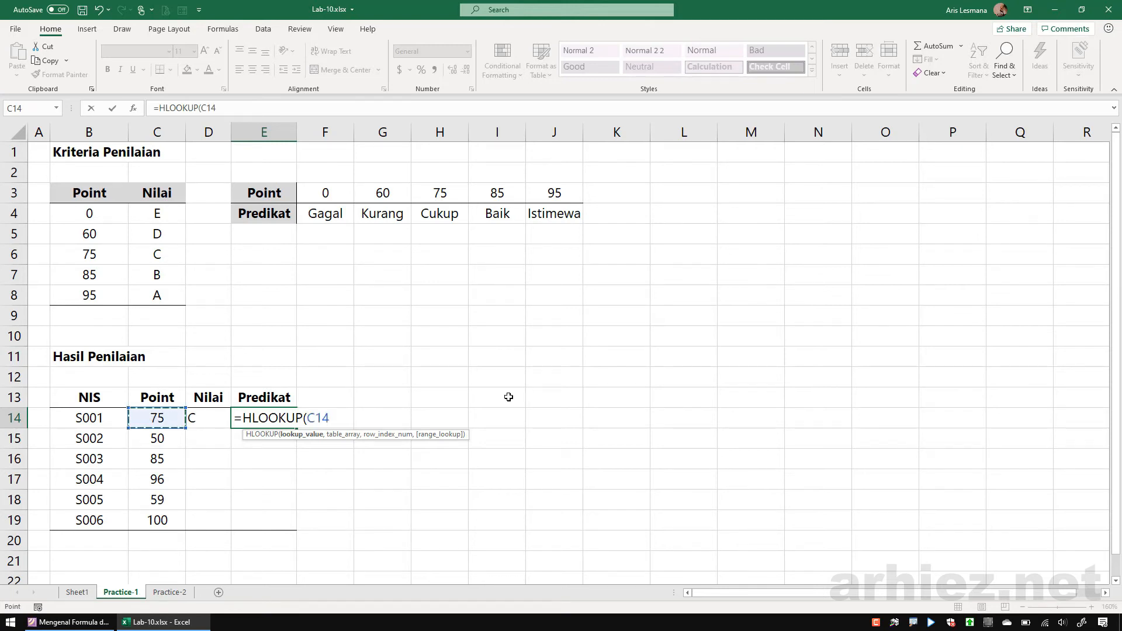
type(",")
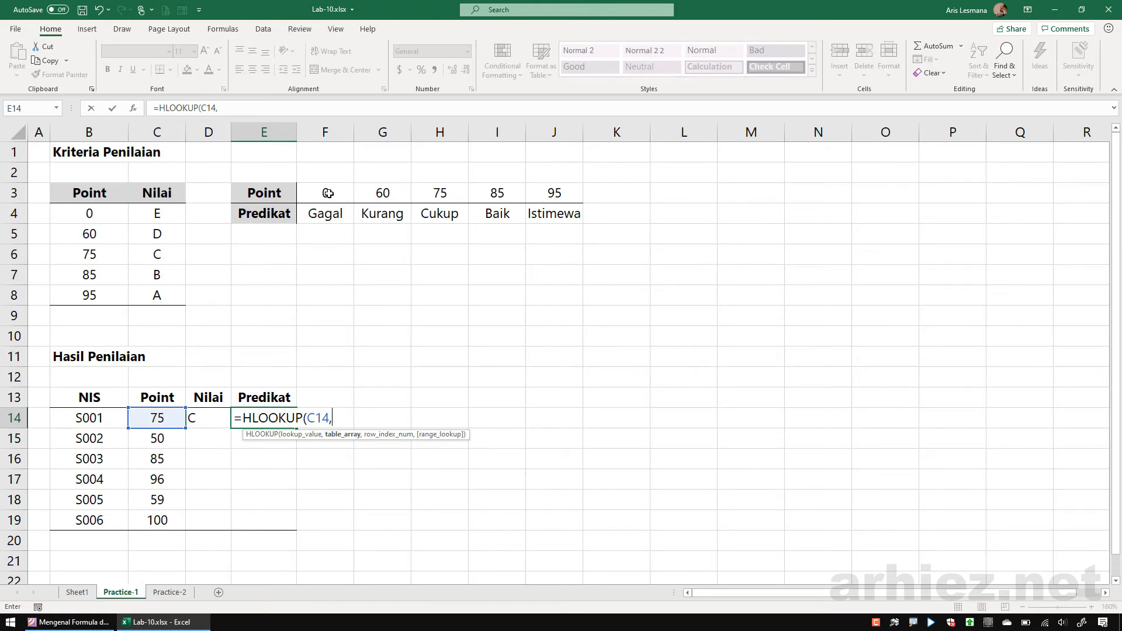
- Set the HLOOKUP table array to the absolute range $F$3:$J$4
left_click_drag(328, 193, 555, 211)
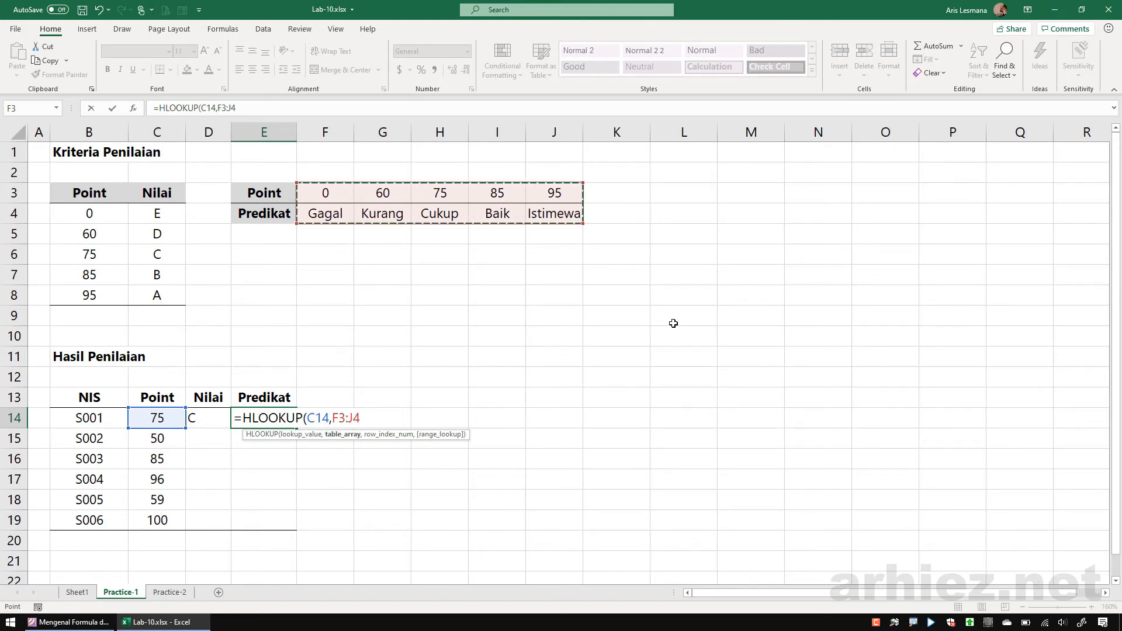
key("F4")
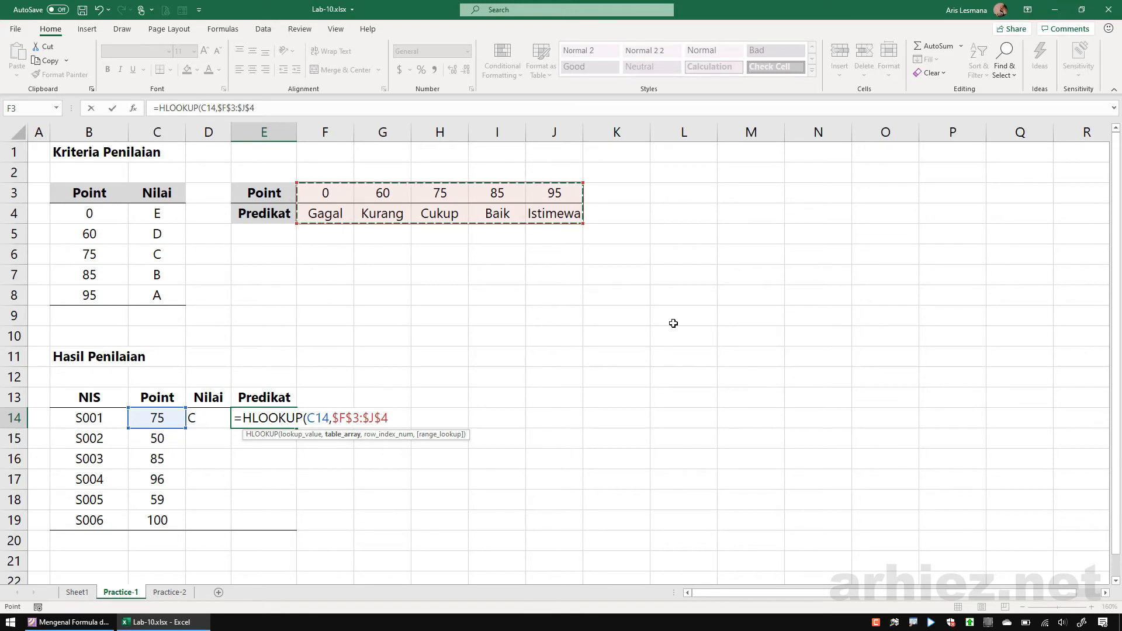
type(",")
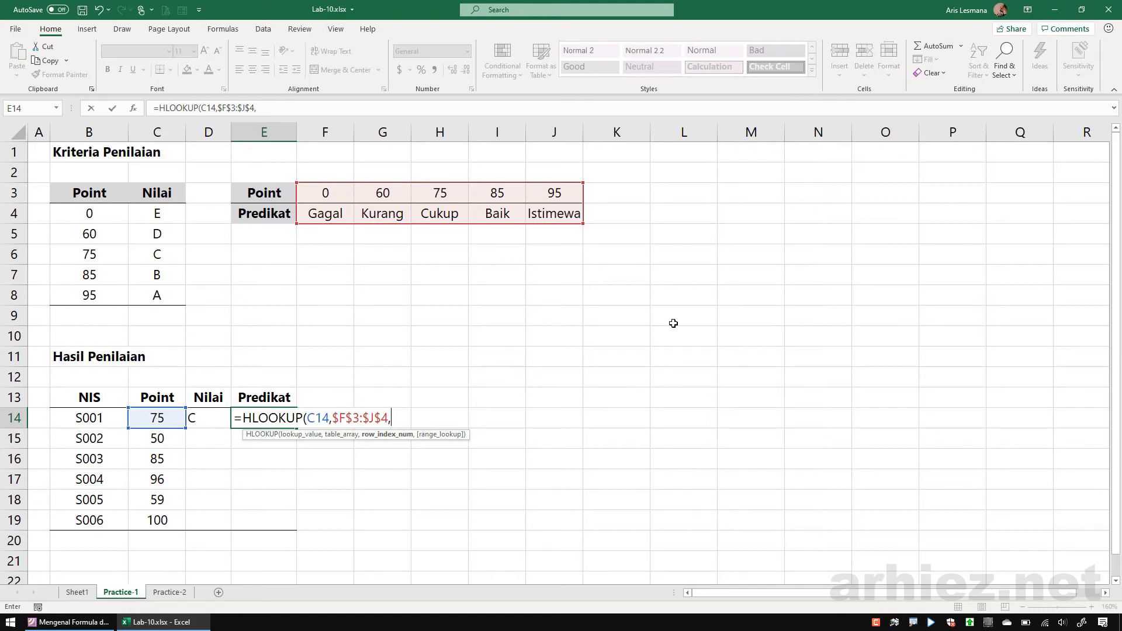
- Complete the HLOOKUP formula in E14 with row index 2 and TRUE for approximate match, and enter it
mouse_move(590, 159)
left_mouse_down()
mouse_move(570, 153)
mouse_move(257, 222)
mouse_move(610, 187)
mouse_move(577, 162)
left_mouse_up()
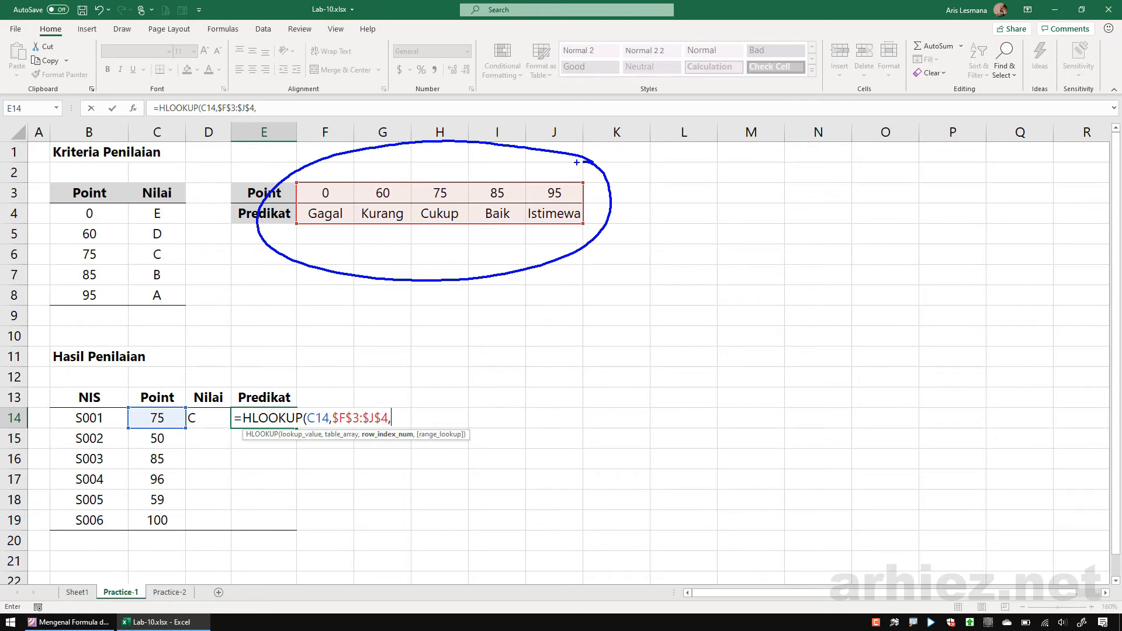
left_click_drag(594, 187, 626, 231)
key("Escape")
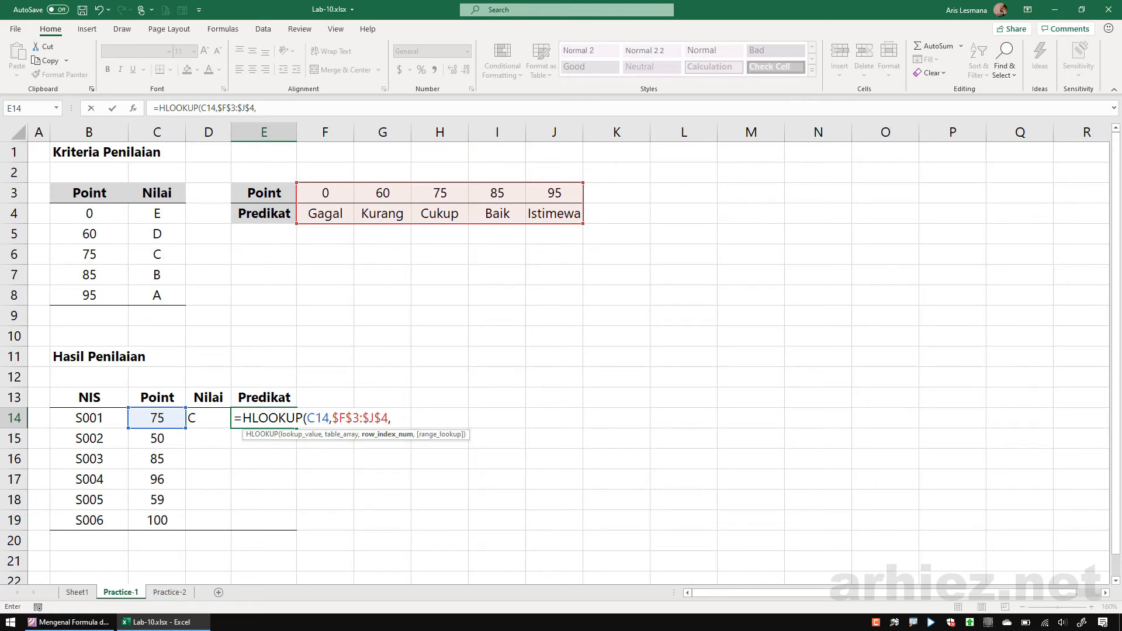
type("2,")
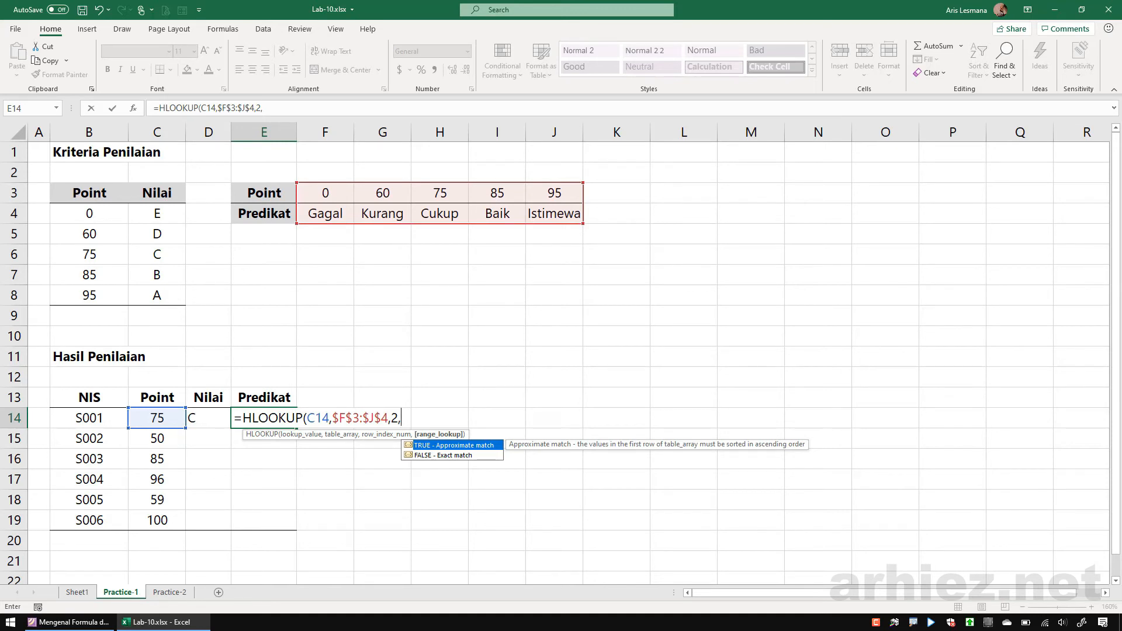
key("Tab")
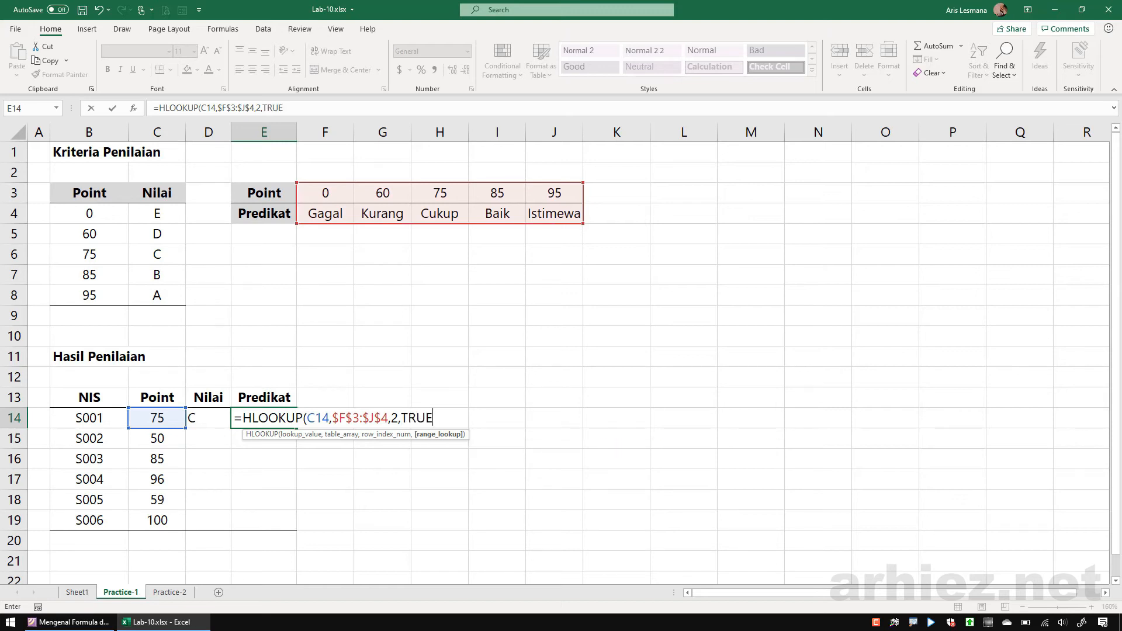
type(")")
key("Return")
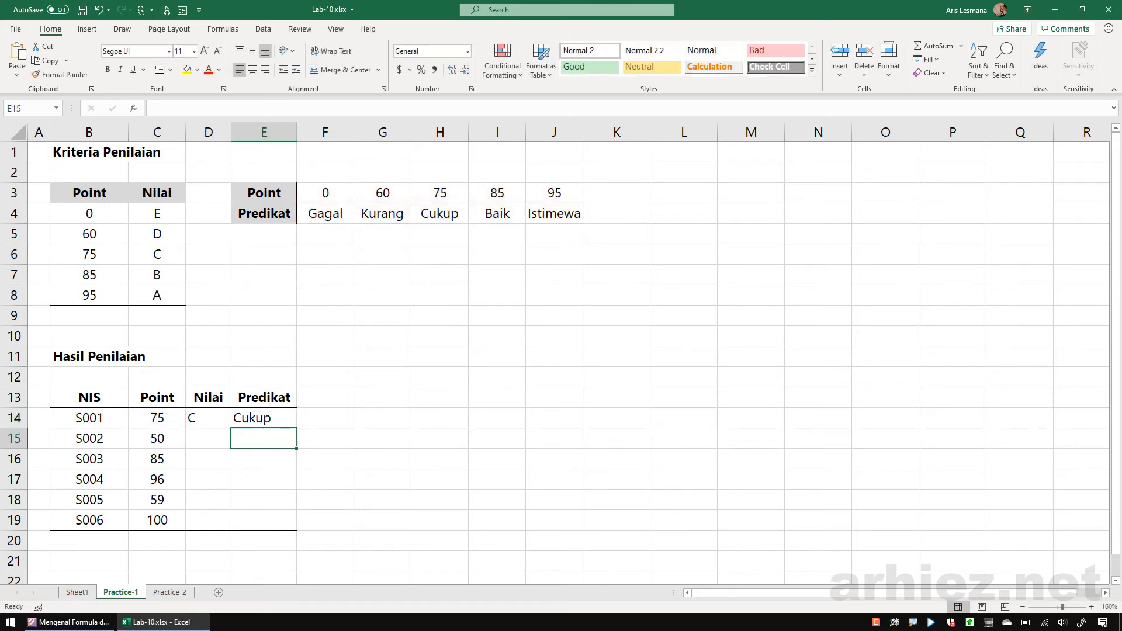
- Copy the Nilai formula in D14 and the Predikat formula in E14 down to row 19
left_click(199, 422)
left_click_drag(231, 429, 230, 528)
left_click(275, 421)
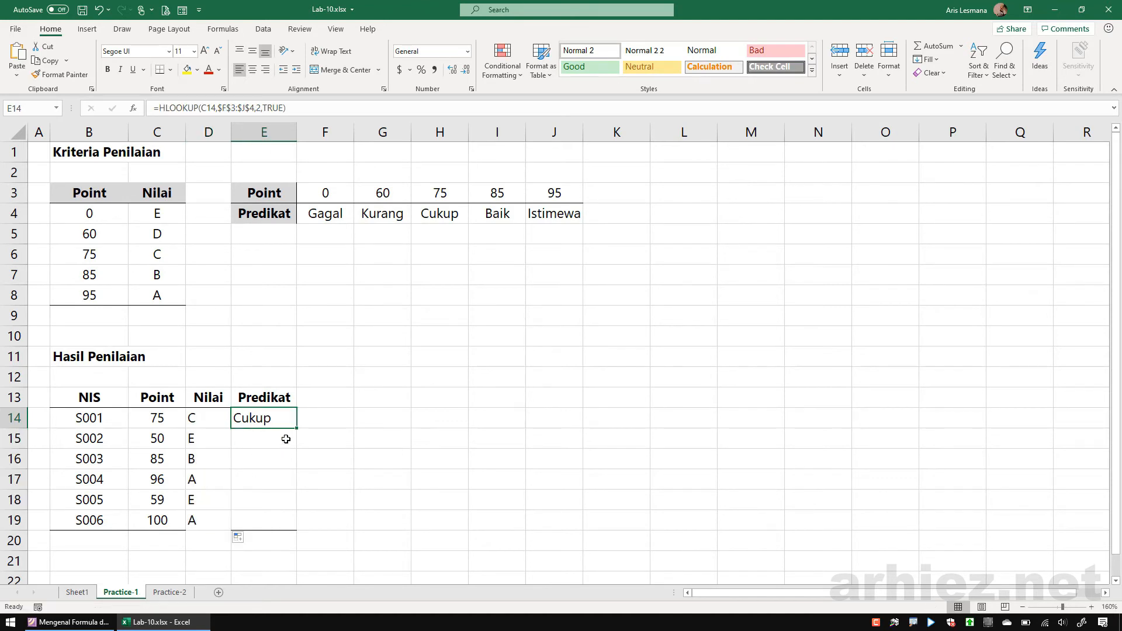
left_click_drag(295, 429, 303, 532)
left_click(387, 418)
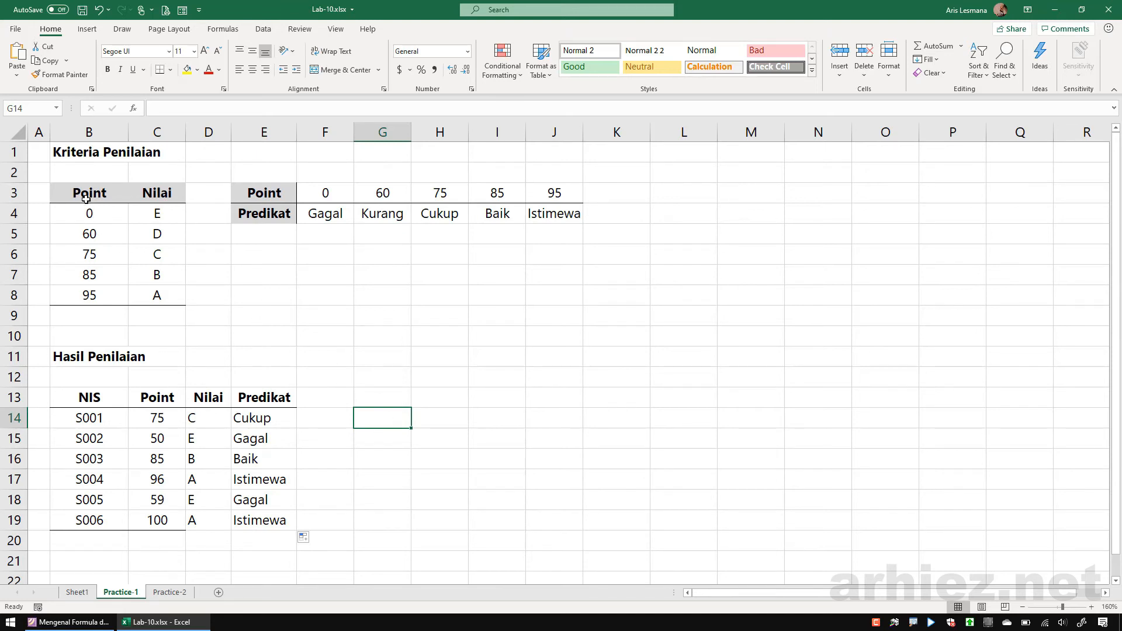
left_click_drag(88, 196, 169, 295)
left_click_drag(315, 193, 558, 216)
left_click(564, 301)
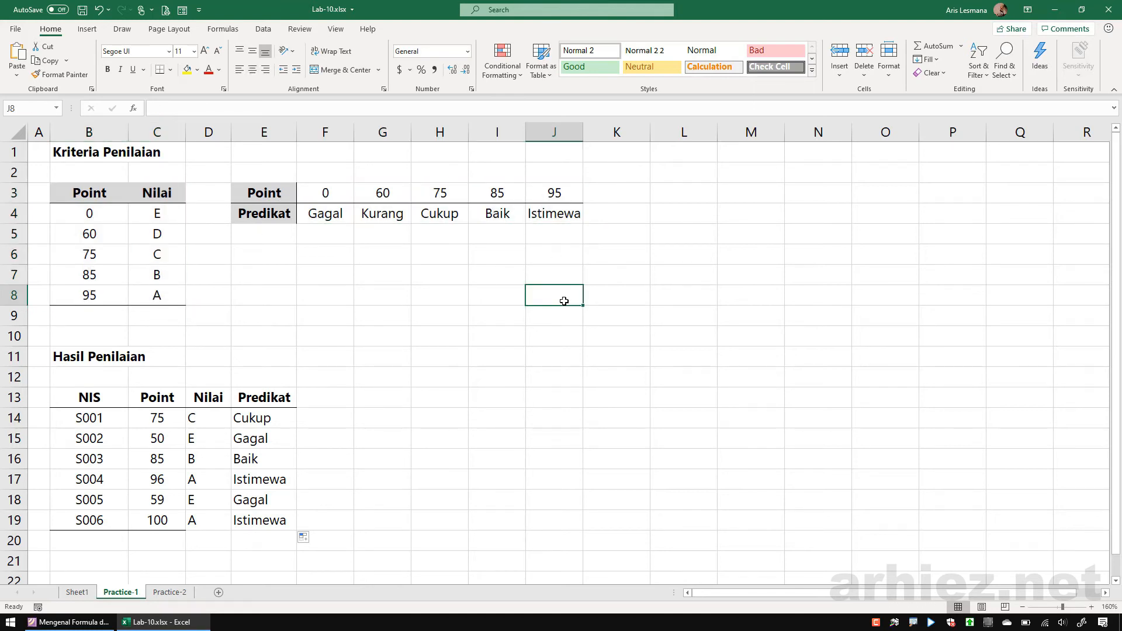
- Open the Practice-2 sheet and examine the product table's Kode Produk, Nama Produk, Lokasi Gudang and Harga columns
left_click(171, 592)
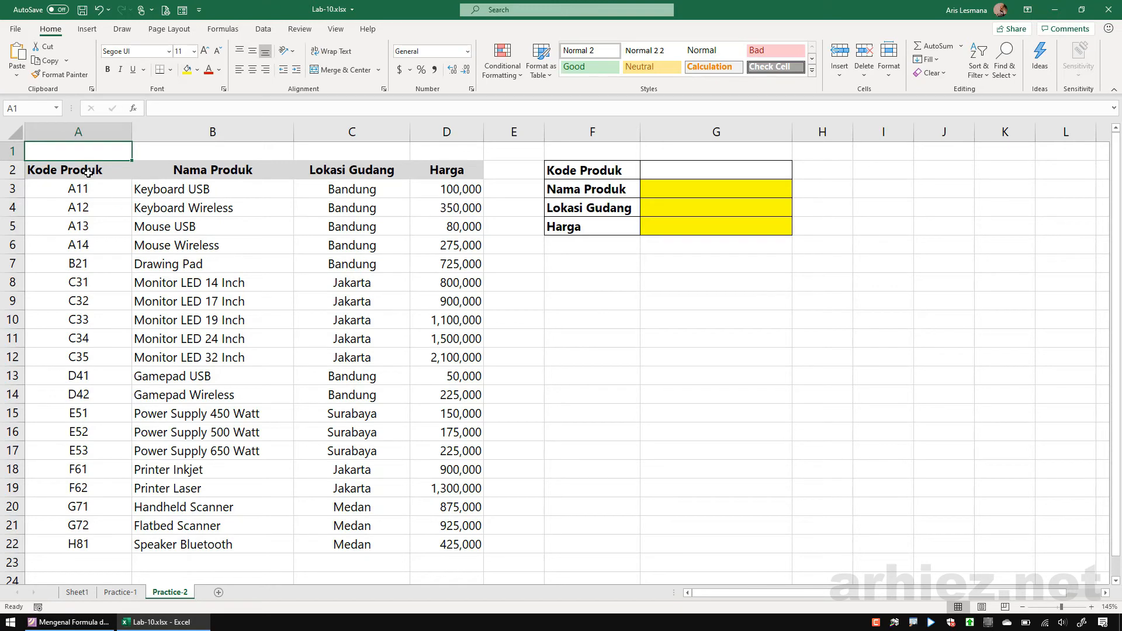
left_click_drag(87, 173, 432, 545)
left_click(88, 248)
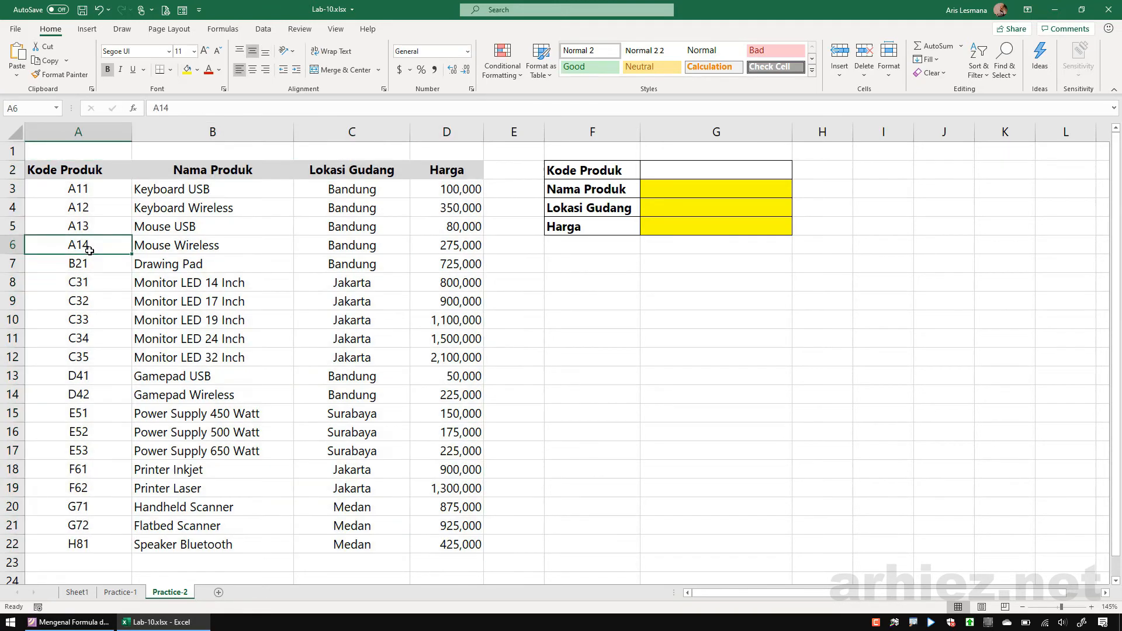
left_click(246, 230)
left_click(372, 210)
left_click_drag(456, 190, 455, 546)
left_click(569, 474)
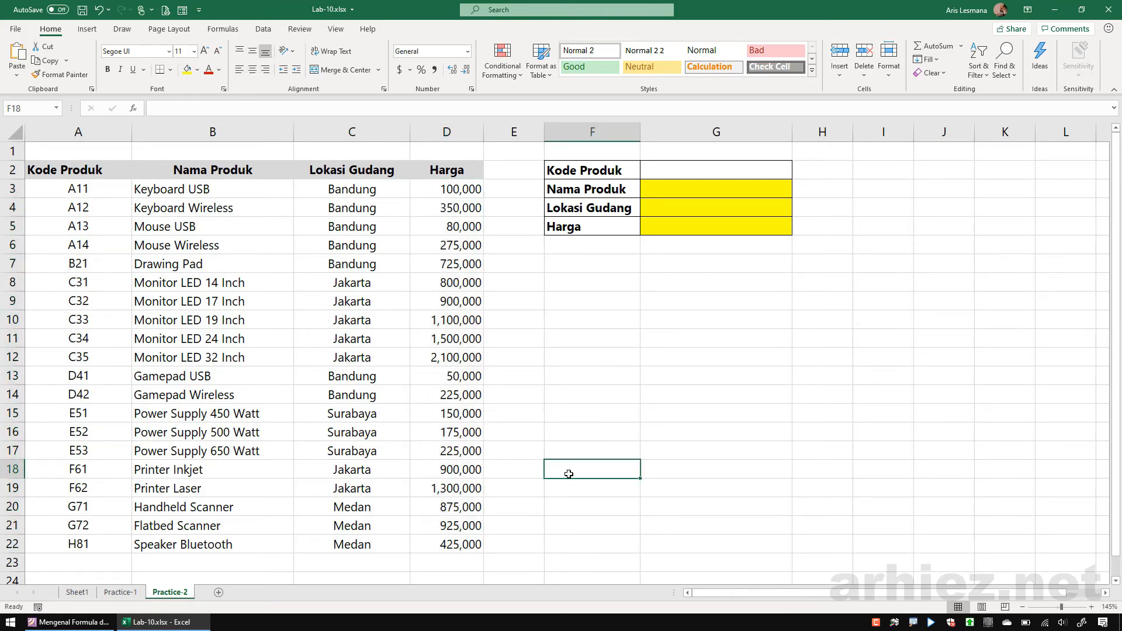
- Enter A11 as the Kode Produk in G2 and select the Nama Produk cell G3
left_click(661, 172)
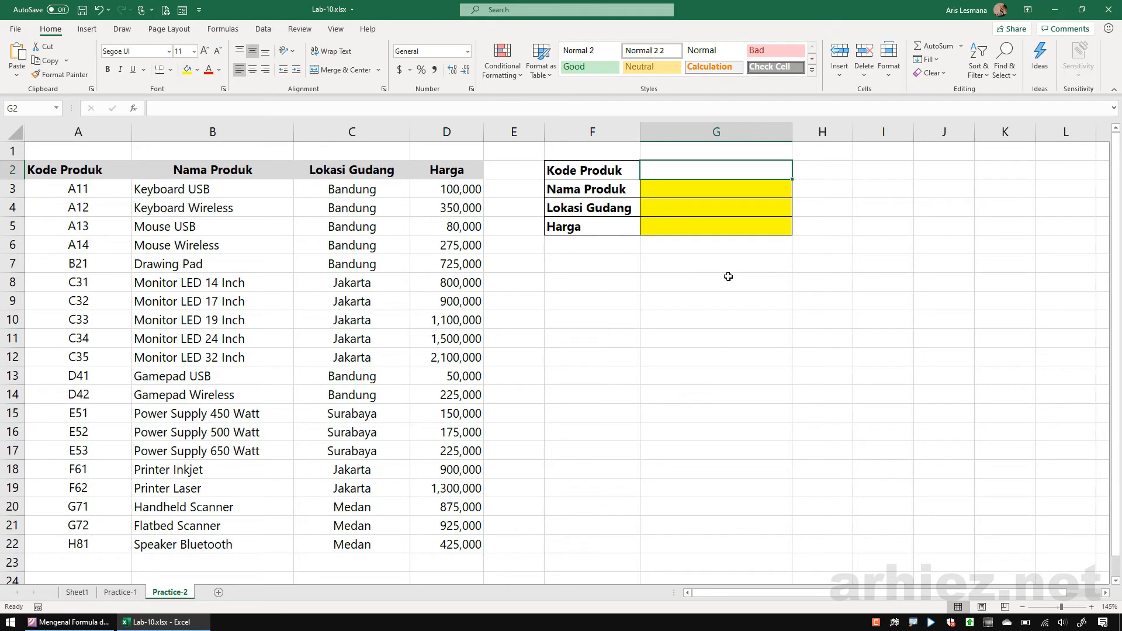
type("A11")
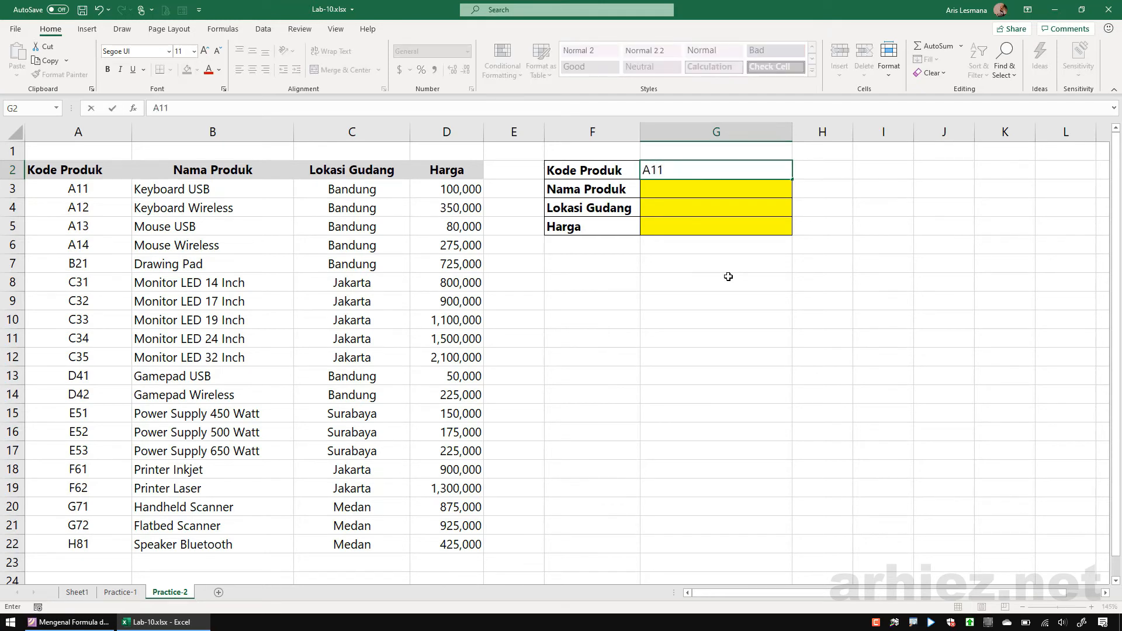
key("Return")
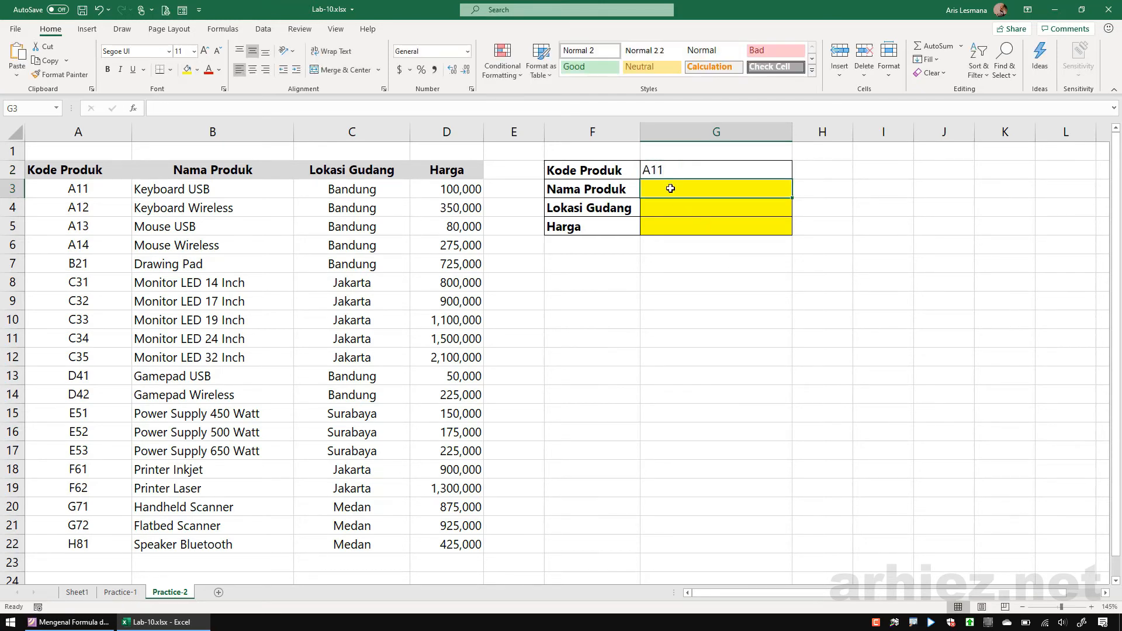
left_click(670, 208)
left_click(671, 225)
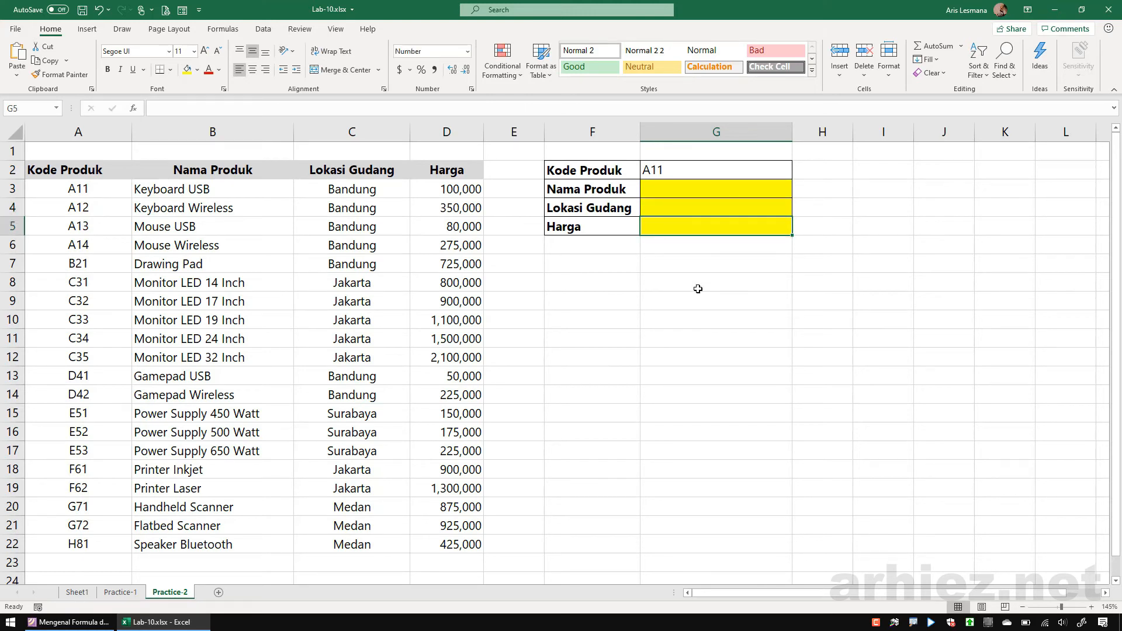
left_click(666, 172)
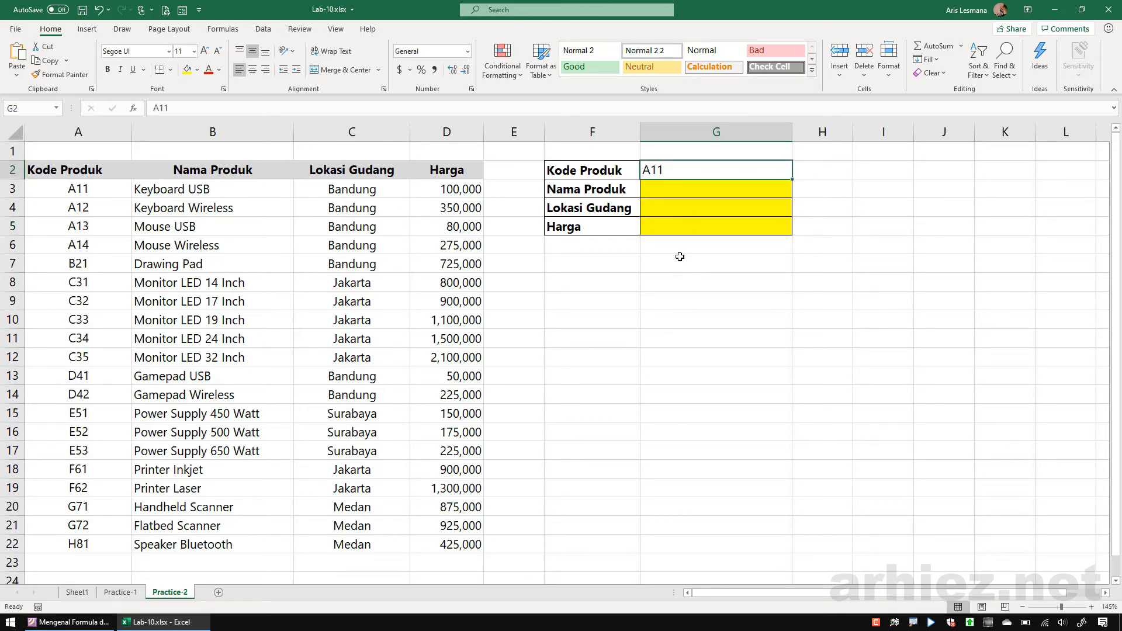
left_click(668, 188)
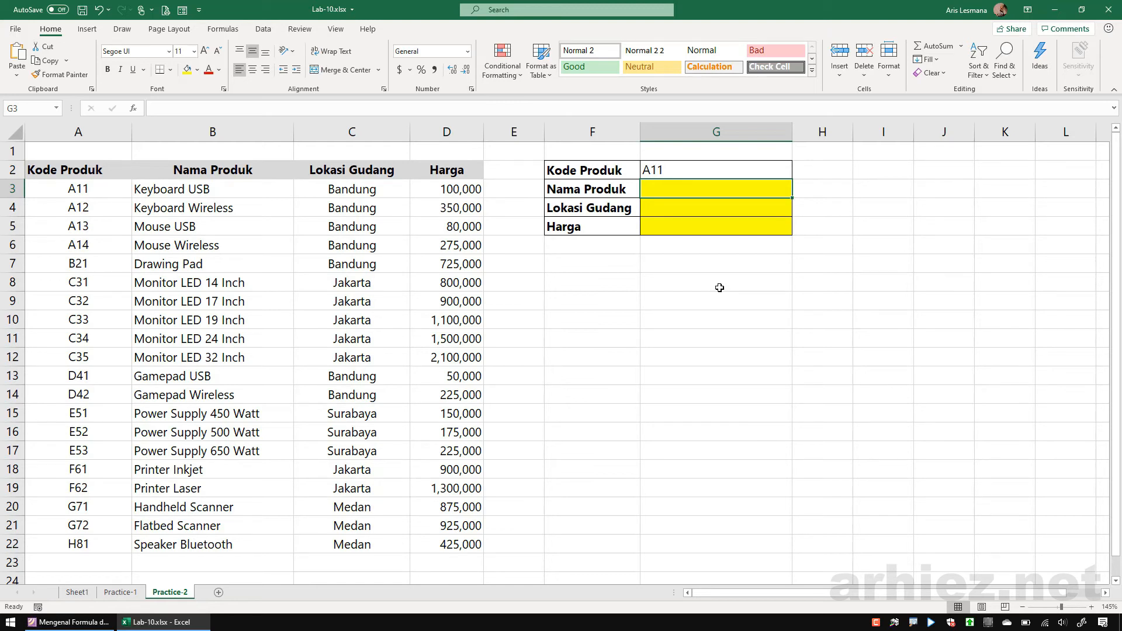
- Examine the vertical layout of the product table to decide which lookup function suits it
mouse_move(490, 200)
left_mouse_down()
mouse_move(167, 193)
mouse_move(92, 517)
mouse_move(475, 432)
mouse_move(437, 182)
left_mouse_up()
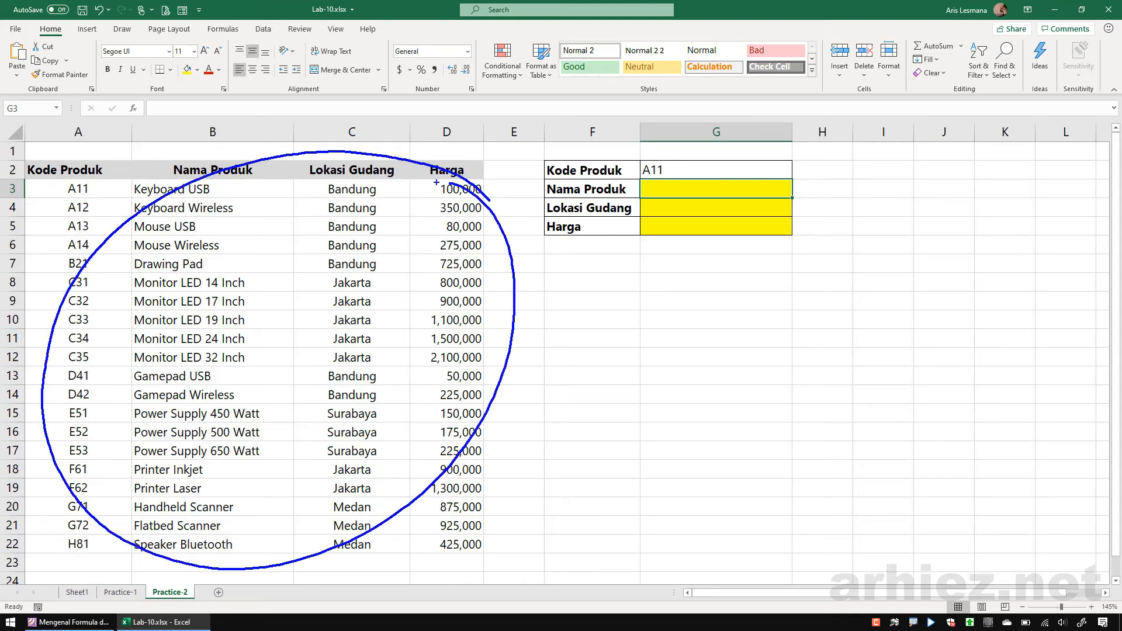
left_click_drag(86, 183, 82, 468)
left_click_drag(58, 418, 103, 415)
left_click_drag(203, 190, 209, 502)
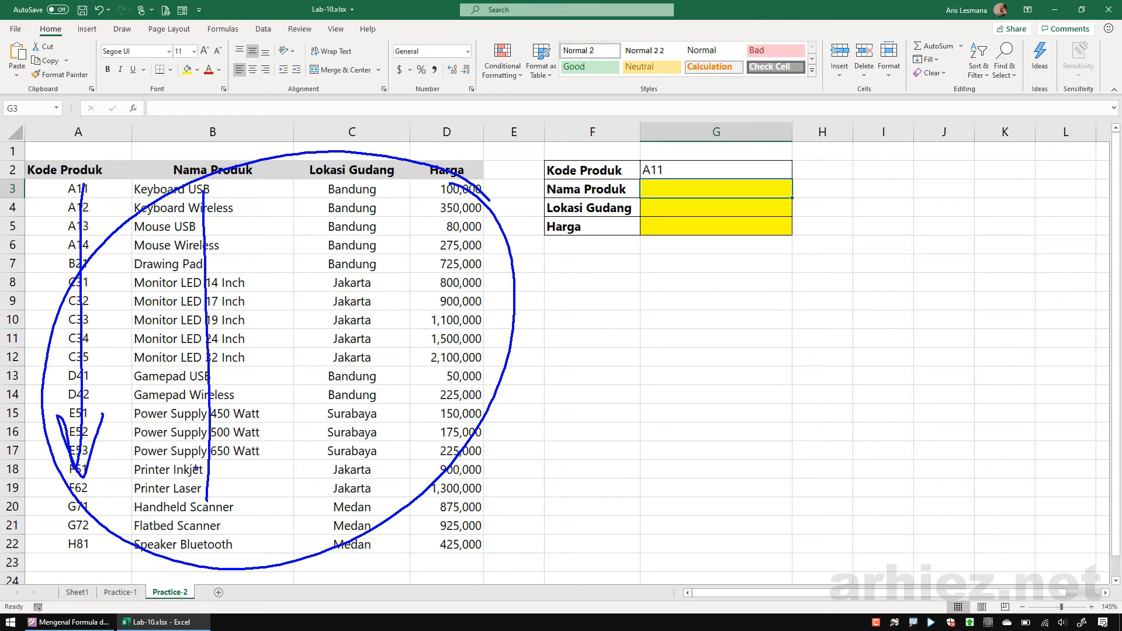
left_click_drag(189, 459, 230, 472)
left_click_drag(536, 351, 596, 354)
left_click_drag(624, 342, 647, 424)
left_click_drag(678, 391, 722, 392)
mouse_move(741, 360)
left_mouse_down()
mouse_move(743, 417)
mouse_move(802, 387)
mouse_move(815, 424)
left_mouse_up()
left_click_drag(828, 390, 830, 418)
key("Escape")
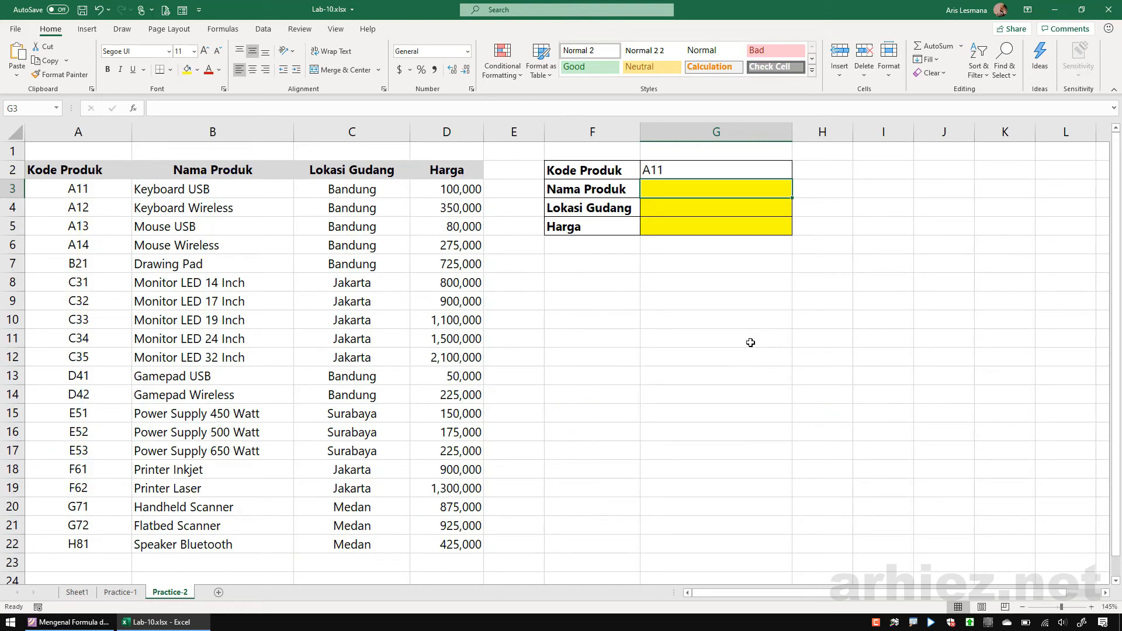
- Start a VLOOKUP formula in G3 with G2 as the lookup value and A3:D22 as the table array
type("=V")
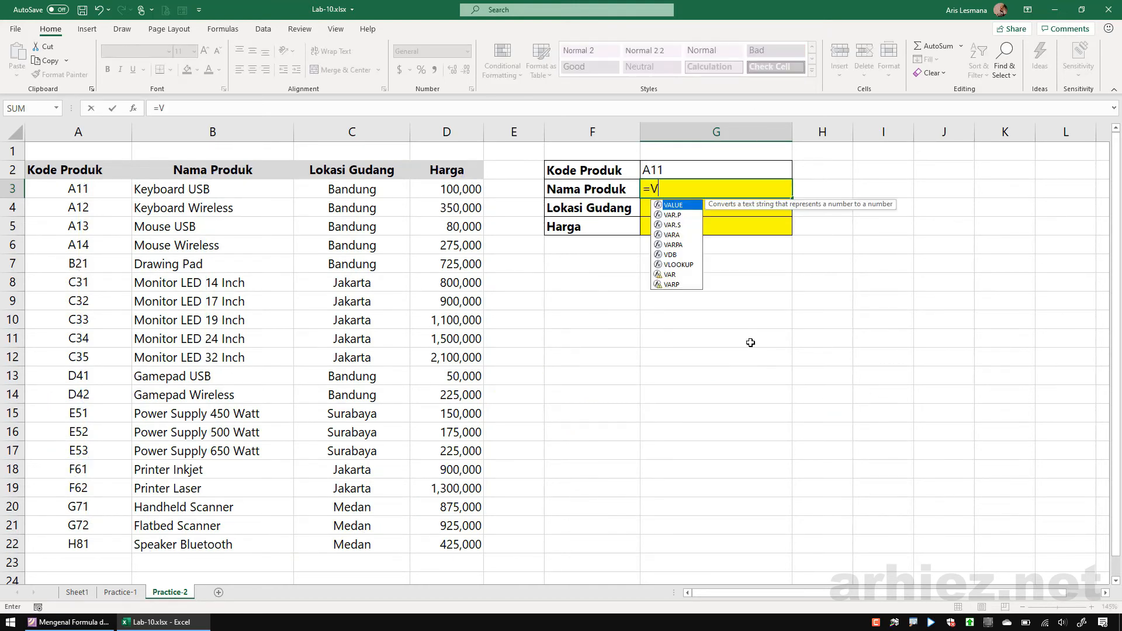
type("loo")
key("Tab")
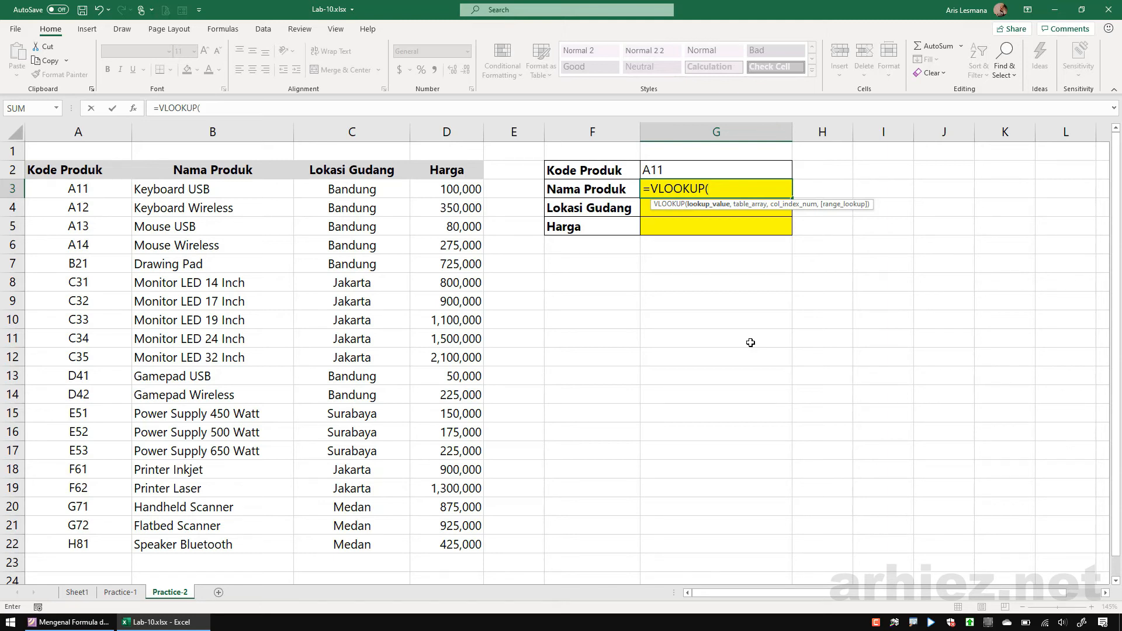
left_click(702, 170)
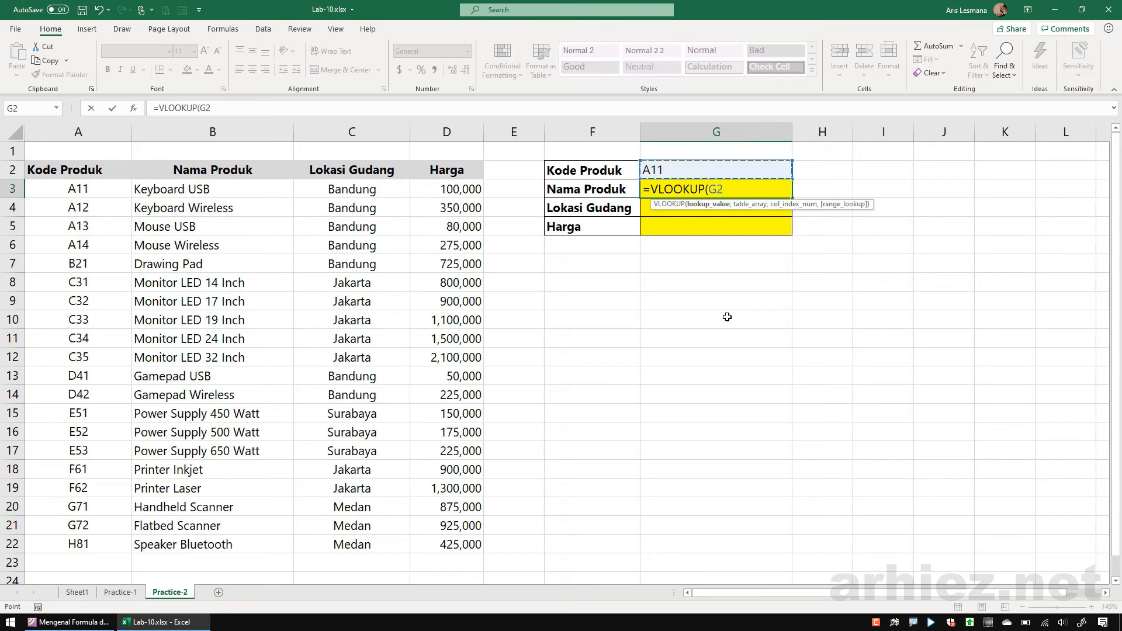
type(",")
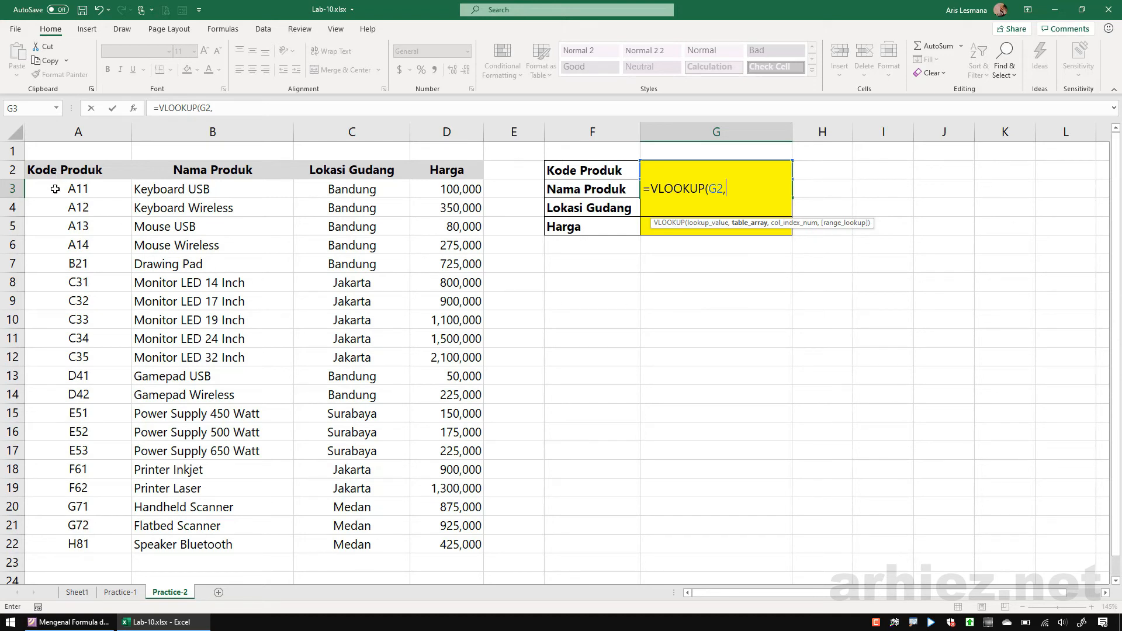
left_click_drag(55, 189, 433, 541)
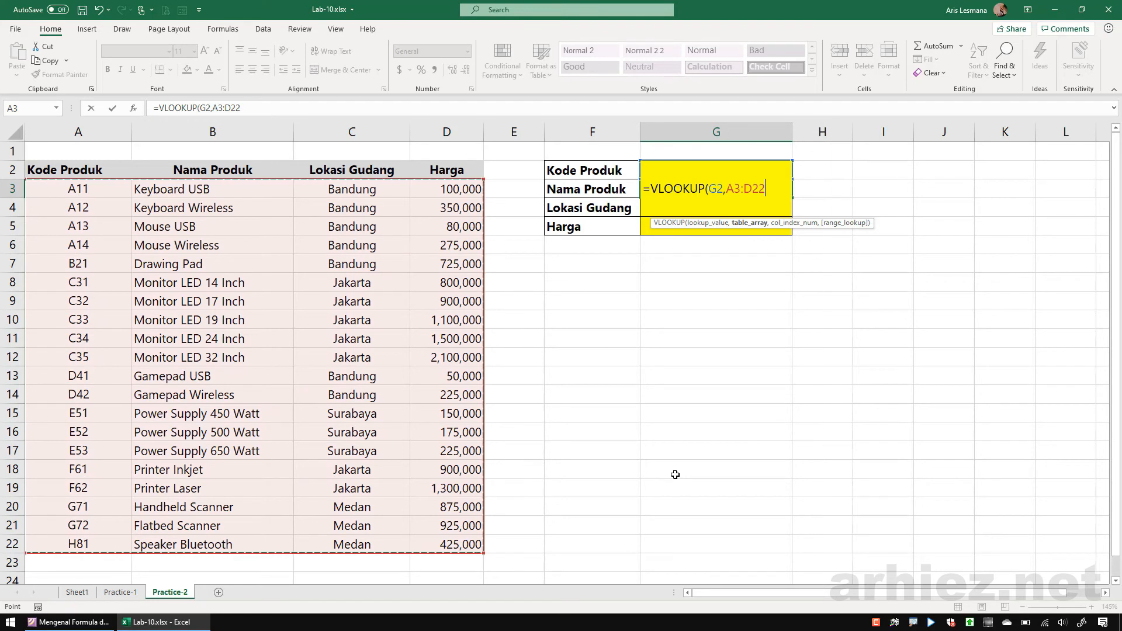
type(",")
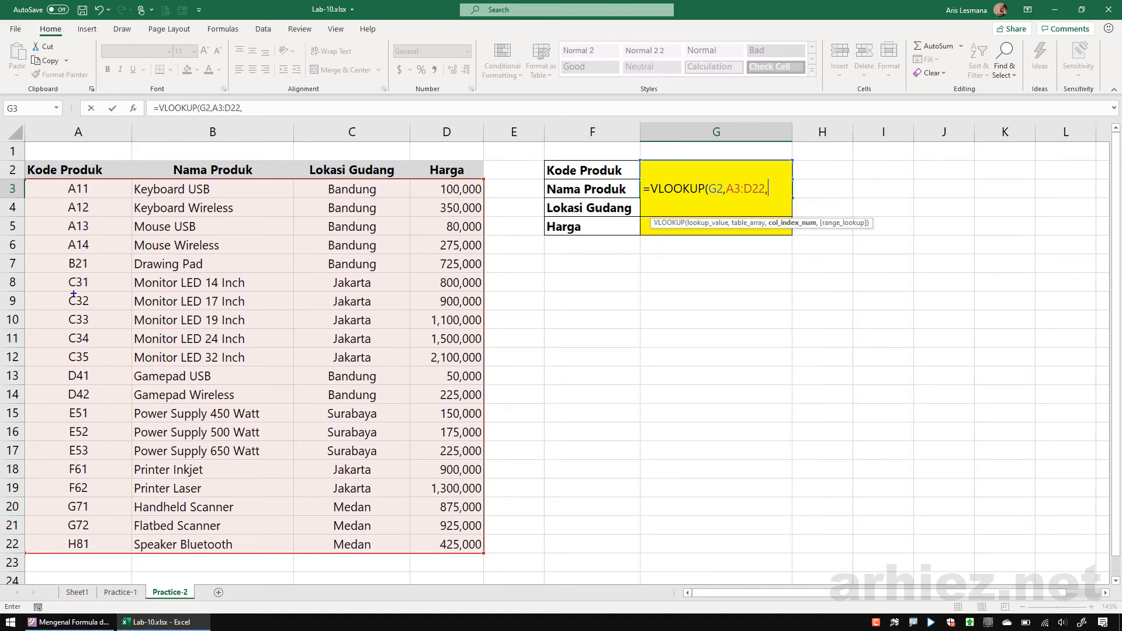
- Count the columns of the A3:D22 table to determine the column index of Nama Produk
left_click_drag(74, 295, 86, 336)
left_click_drag(193, 285, 256, 319)
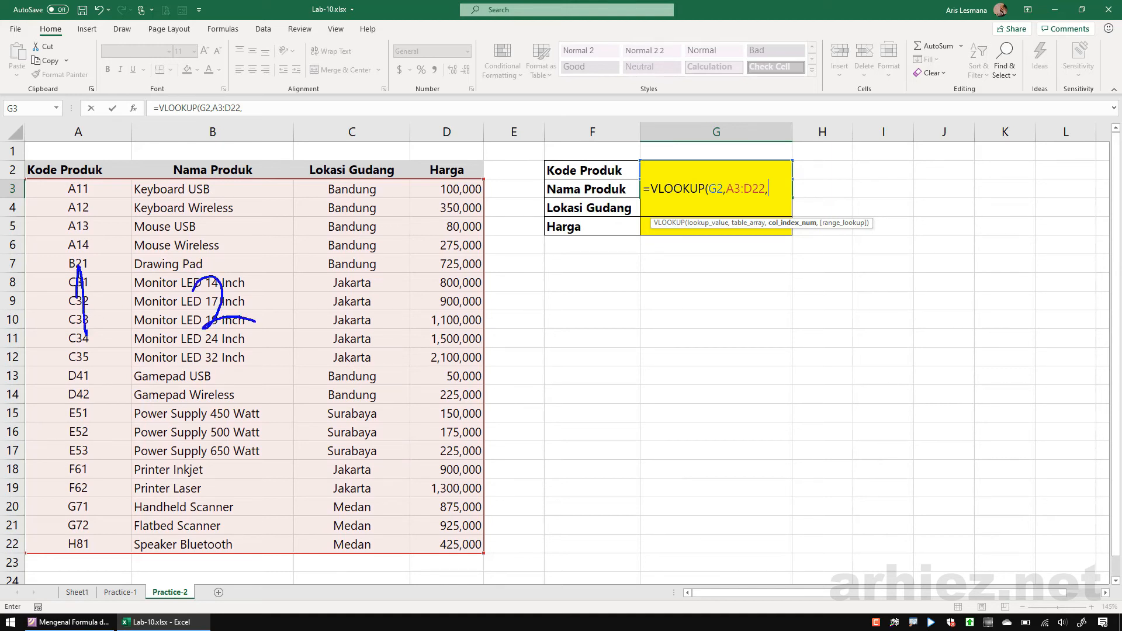
left_click_drag(350, 281, 363, 346)
mouse_move(456, 282)
left_mouse_down()
mouse_move(438, 303)
mouse_move(463, 302)
left_mouse_up()
left_click_drag(465, 283, 461, 351)
mouse_move(256, 252)
left_mouse_down()
mouse_move(155, 345)
mouse_move(172, 263)
mouse_move(286, 299)
left_mouse_up()
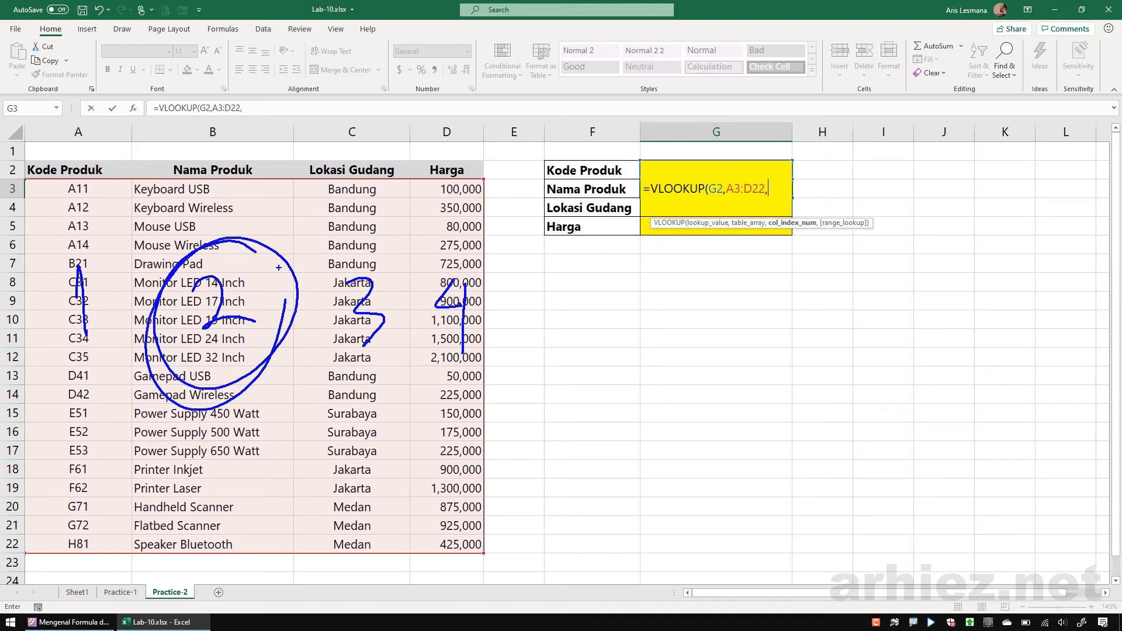
key("Escape")
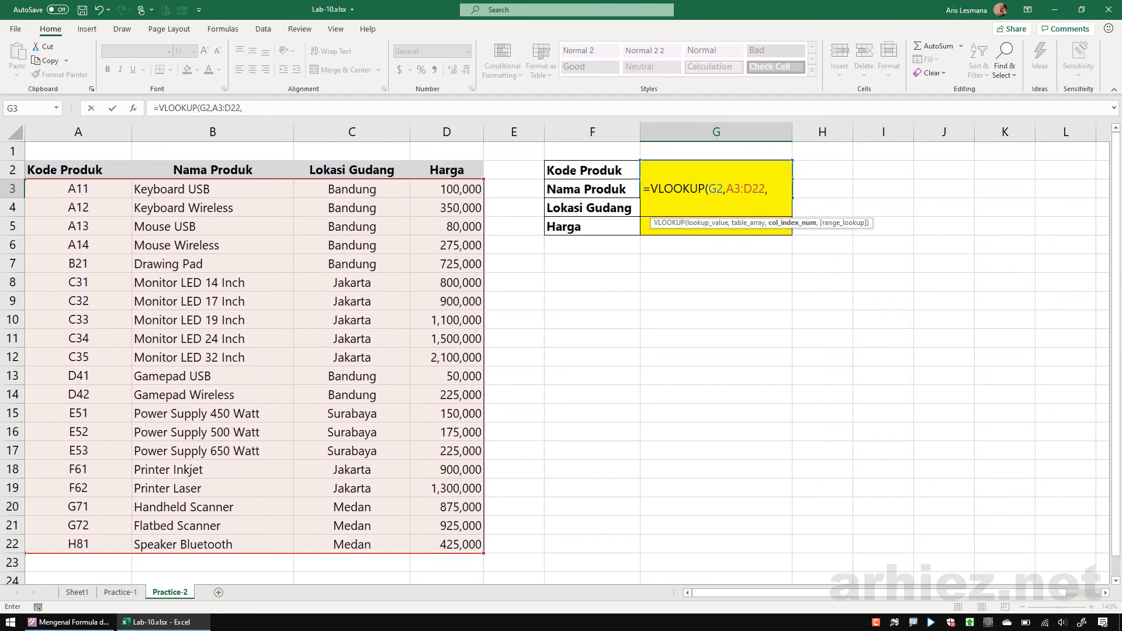
- Complete the VLOOKUP in G3 with column index 2 and FALSE for an exact match
type("2,")
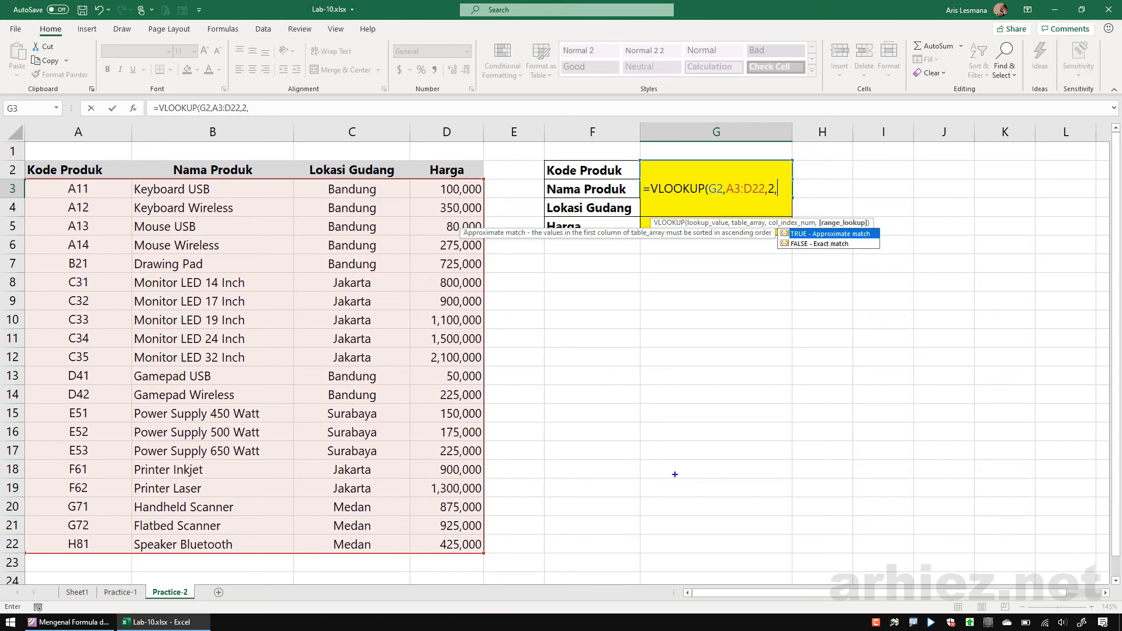
left_click_drag(82, 173, 73, 173)
left_click_drag(189, 175, 190, 178)
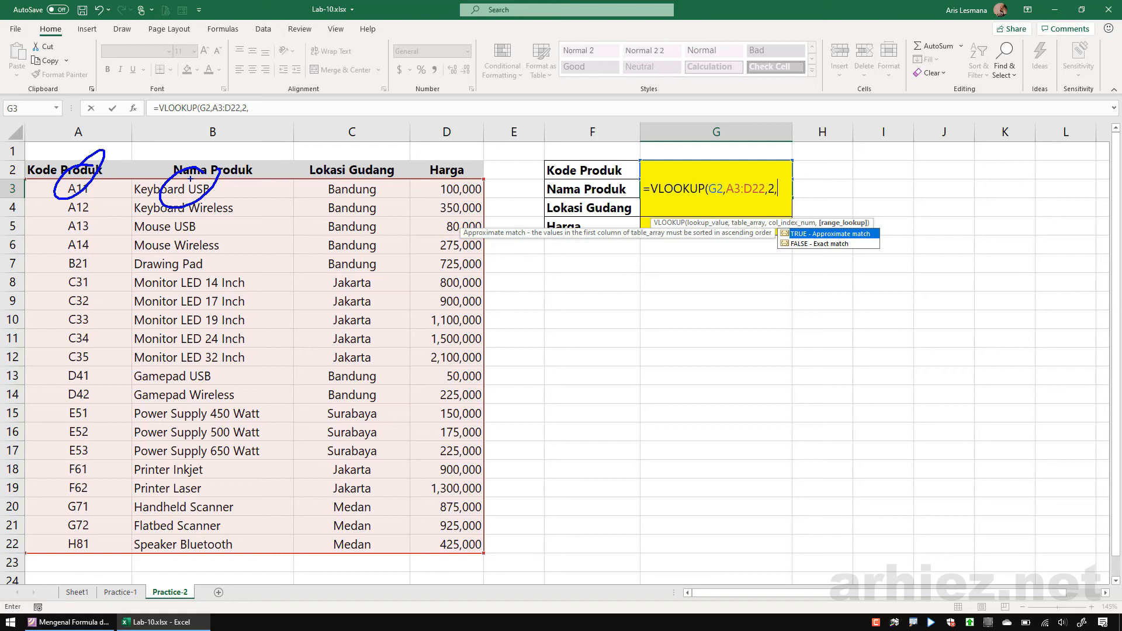
key("Escape")
key("Down")
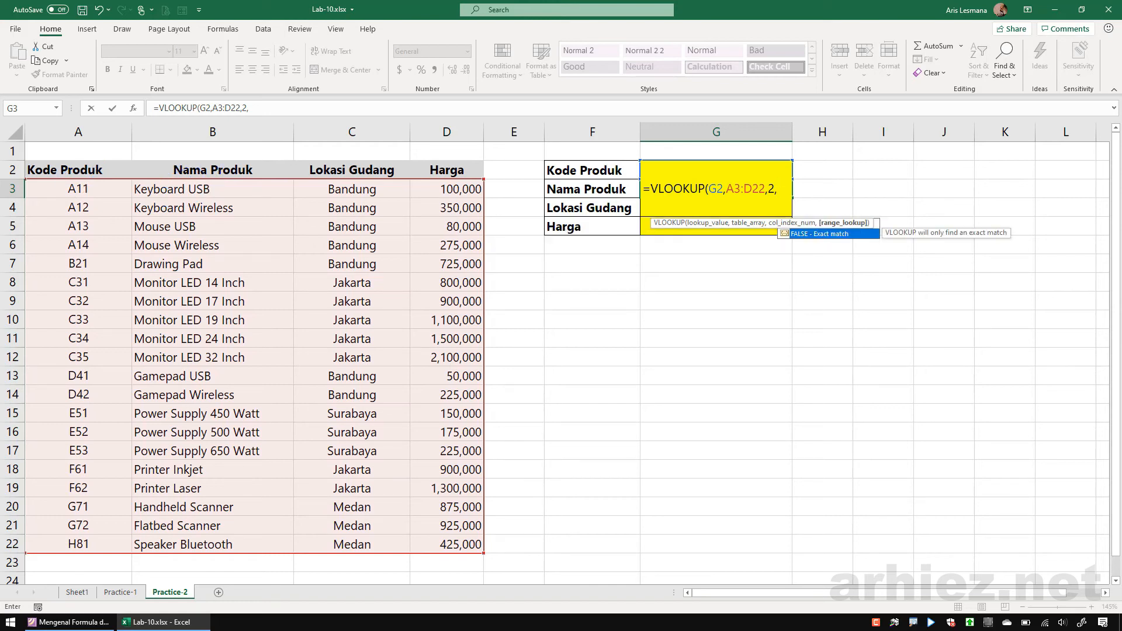
key("Tab")
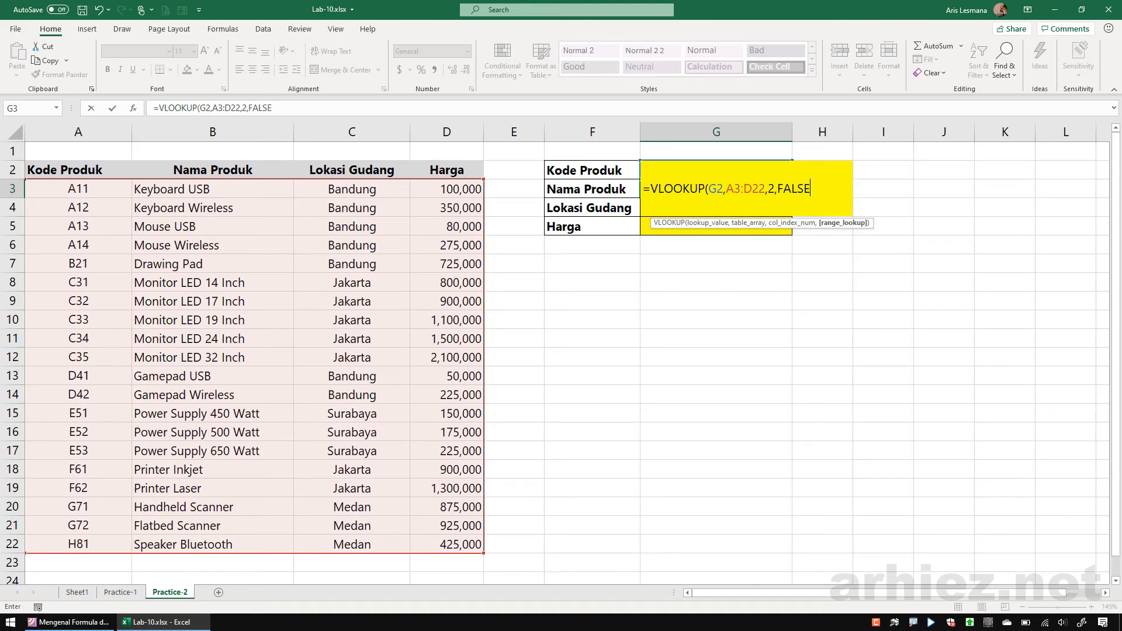
type(")")
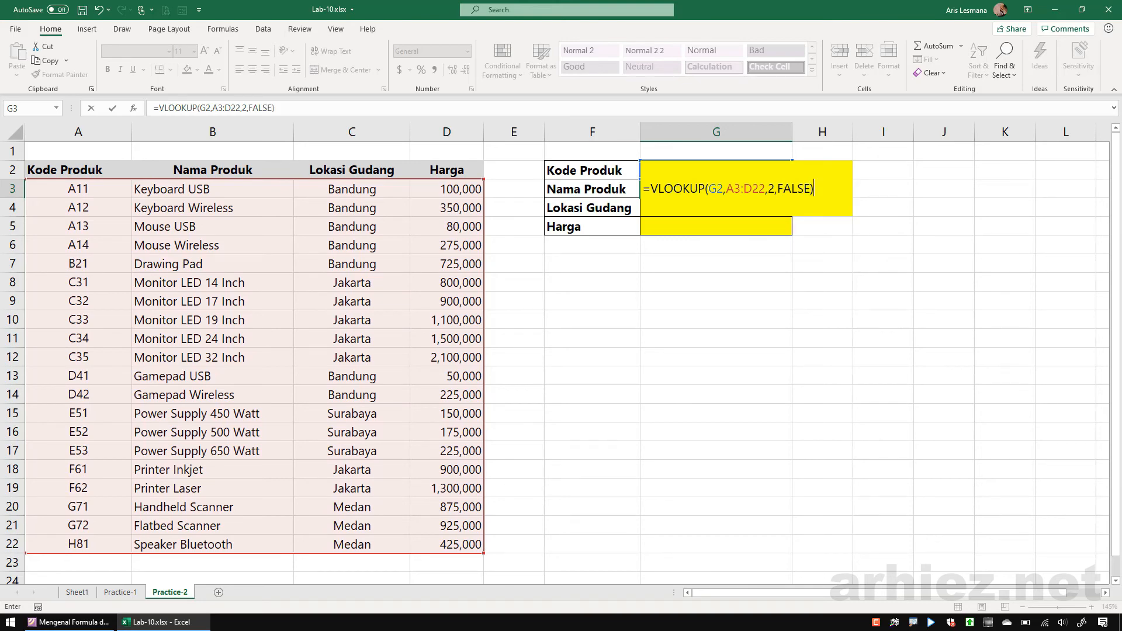
key("Return")
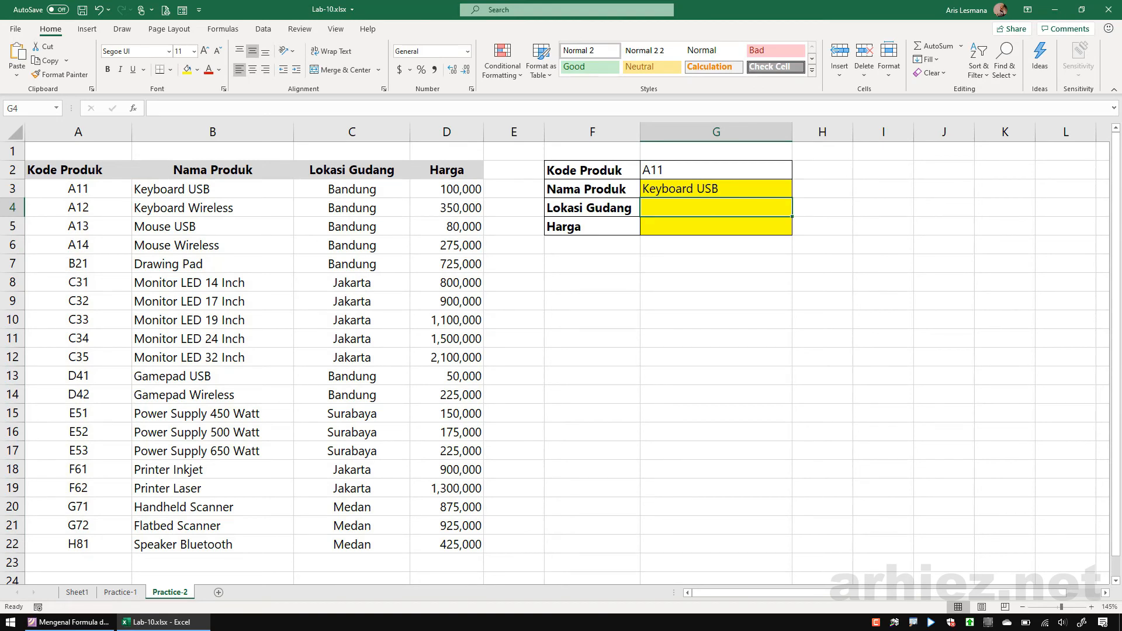
- Test the Nama Produk lookup by entering A12 as the Kode Produk in G2, and undo the entry
left_click(673, 170)
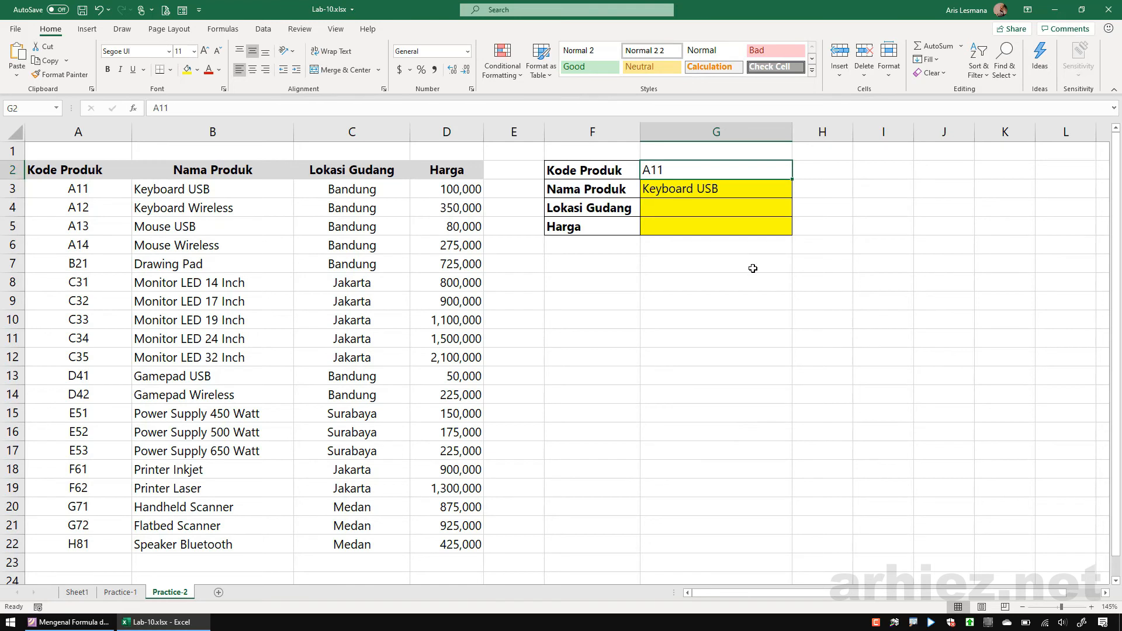
type("A12")
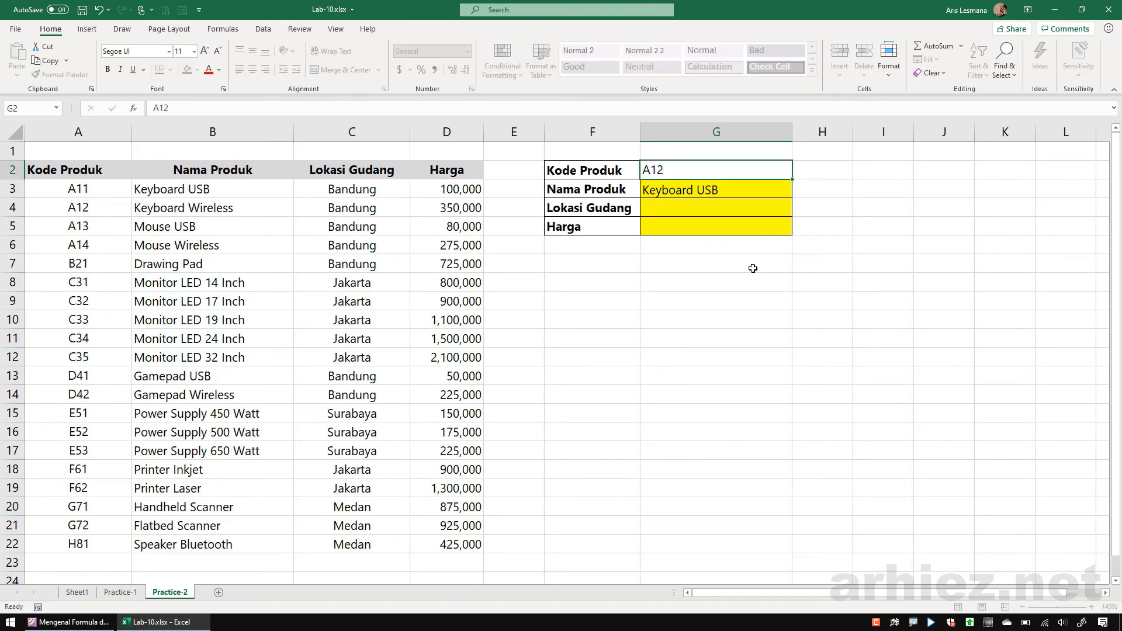
key("Return")
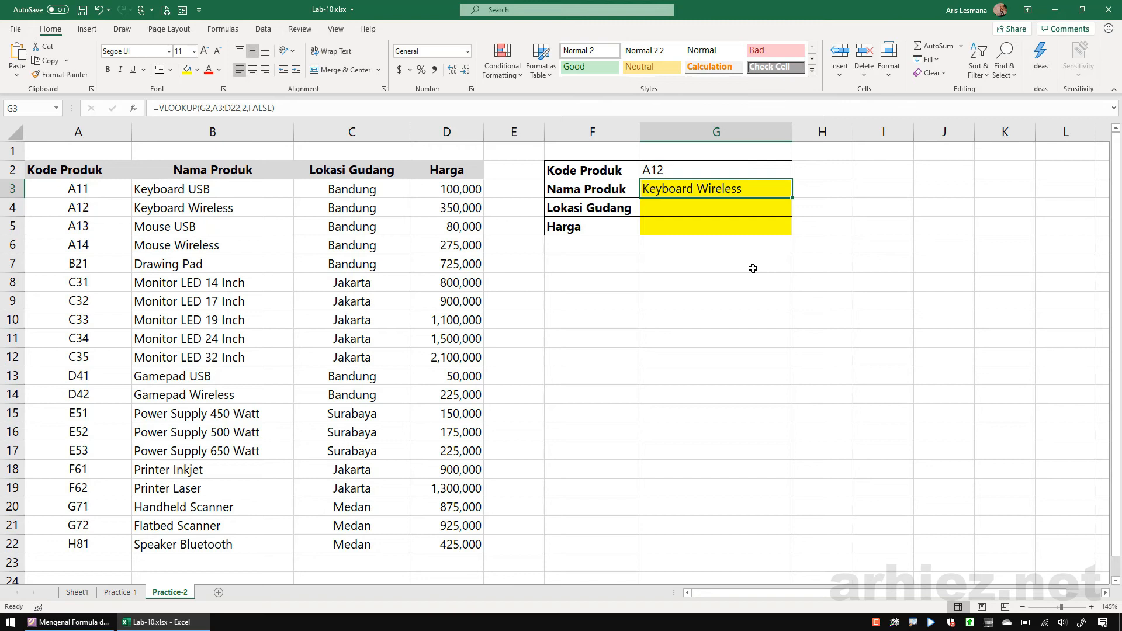
key("ctrl+z")
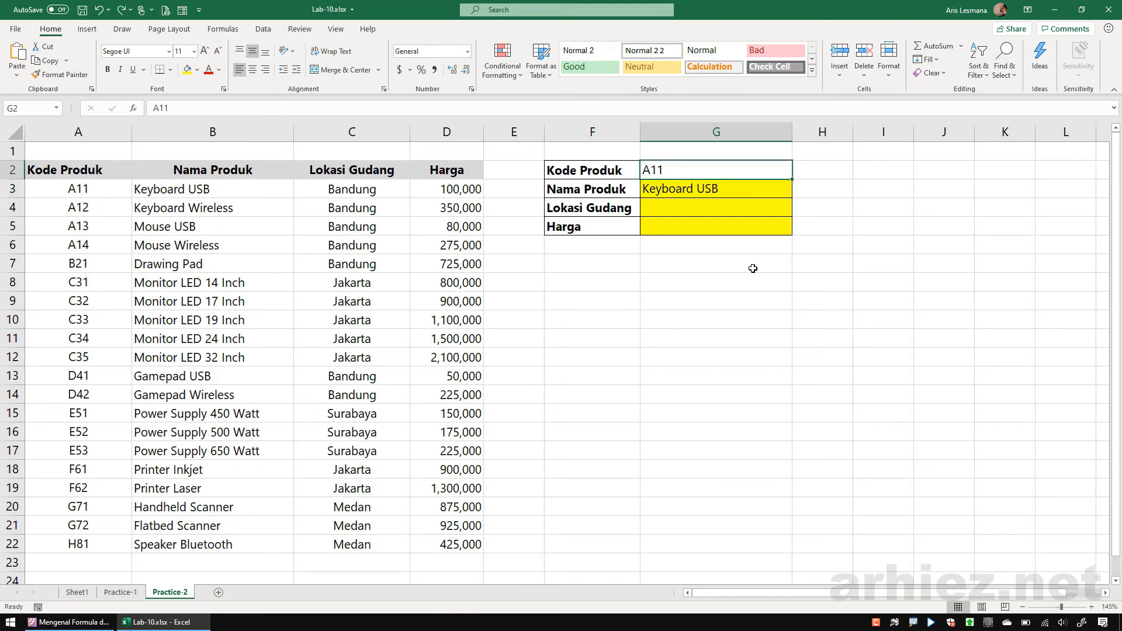
- Examine the Kode Produk cell G2 and the result cells for Nama Produk, Lokasi Gudang and Harga
left_click(702, 211)
left_click(701, 222)
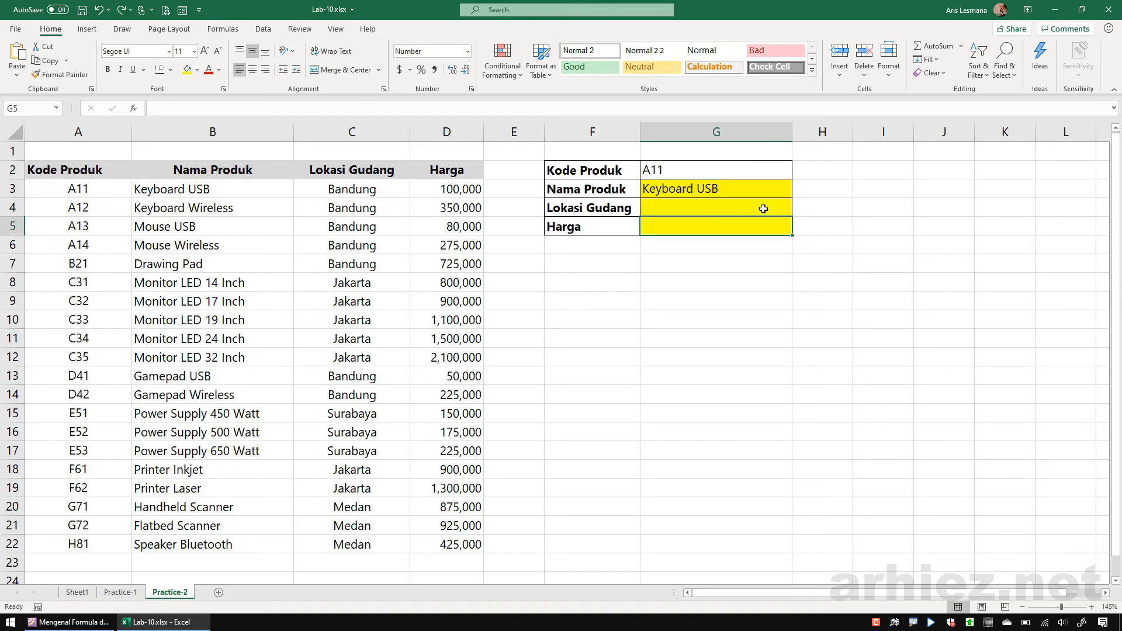
left_click(713, 174)
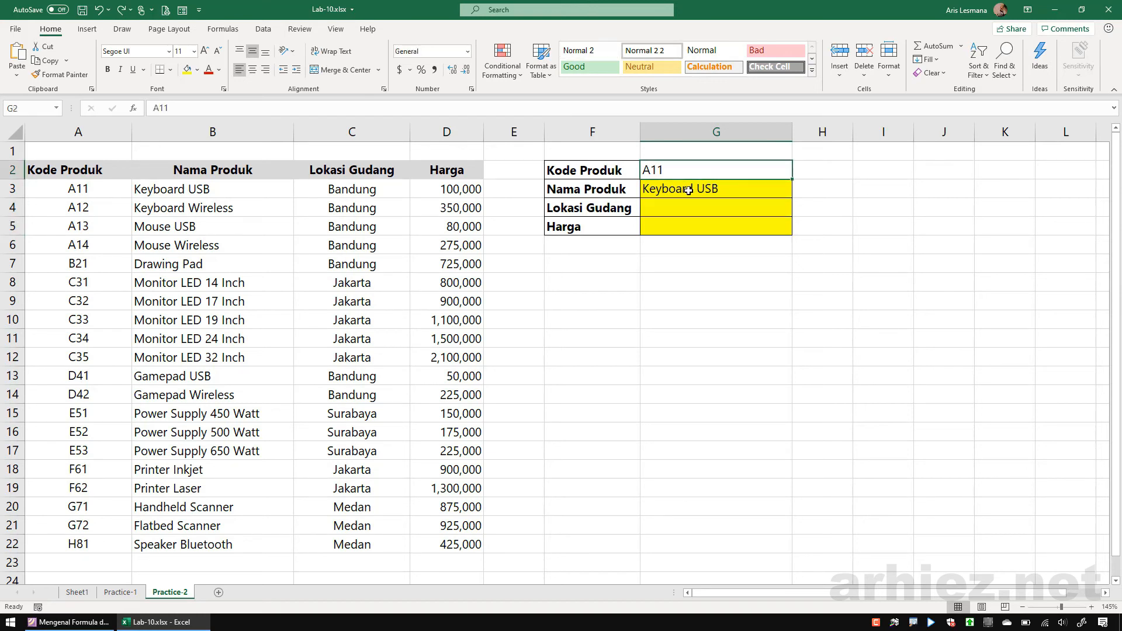
left_click(675, 204)
left_click(673, 221)
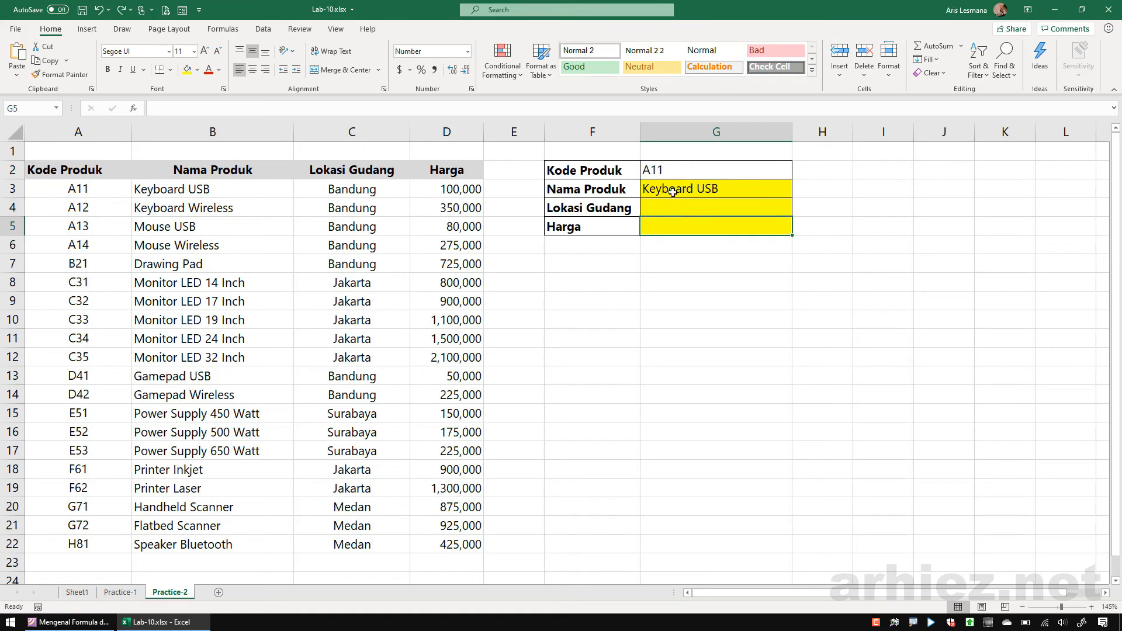
left_click(674, 193)
left_click(675, 204)
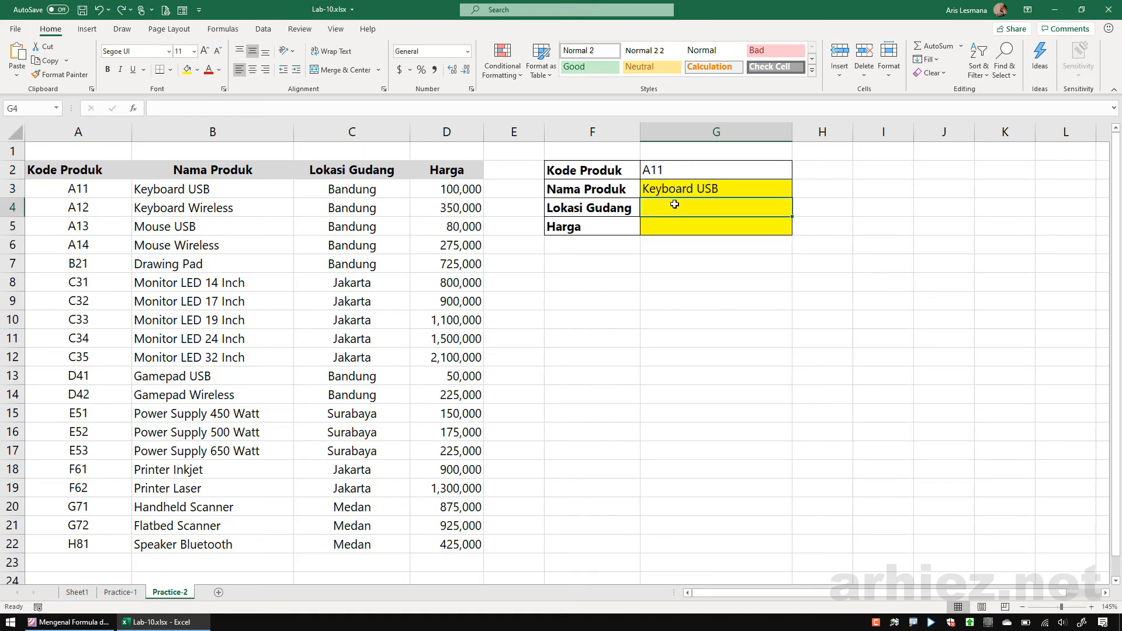
left_click(670, 171)
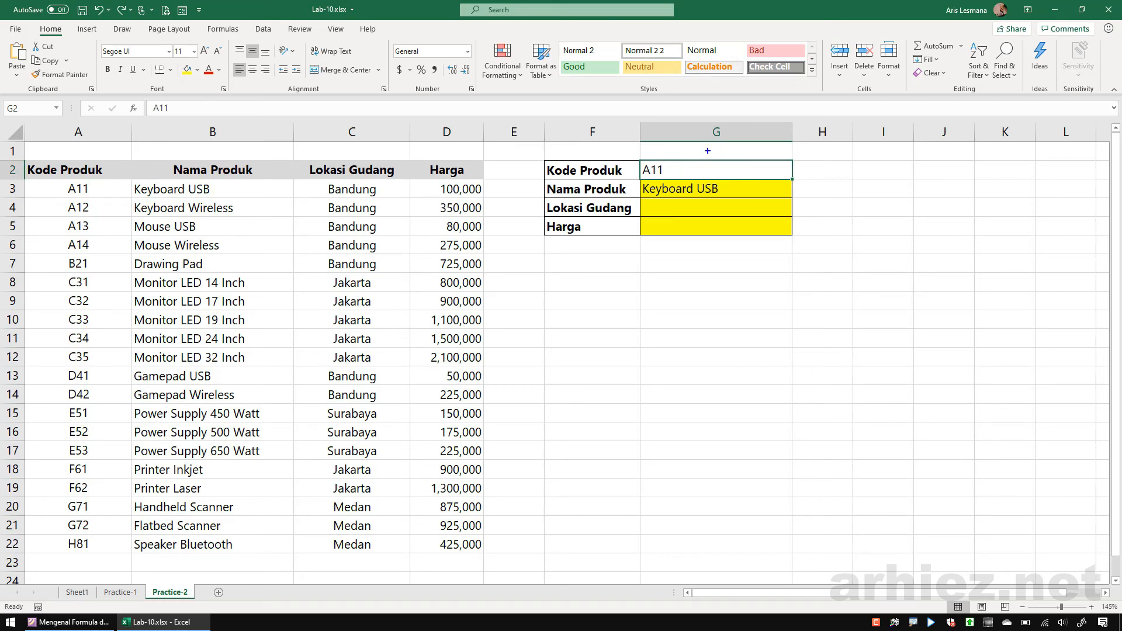
mouse_move(719, 150)
left_mouse_down()
mouse_move(695, 169)
mouse_move(699, 151)
left_mouse_up()
mouse_move(376, 192)
left_mouse_down()
mouse_move(348, 186)
mouse_move(88, 380)
mouse_move(292, 552)
mouse_move(402, 218)
left_mouse_up()
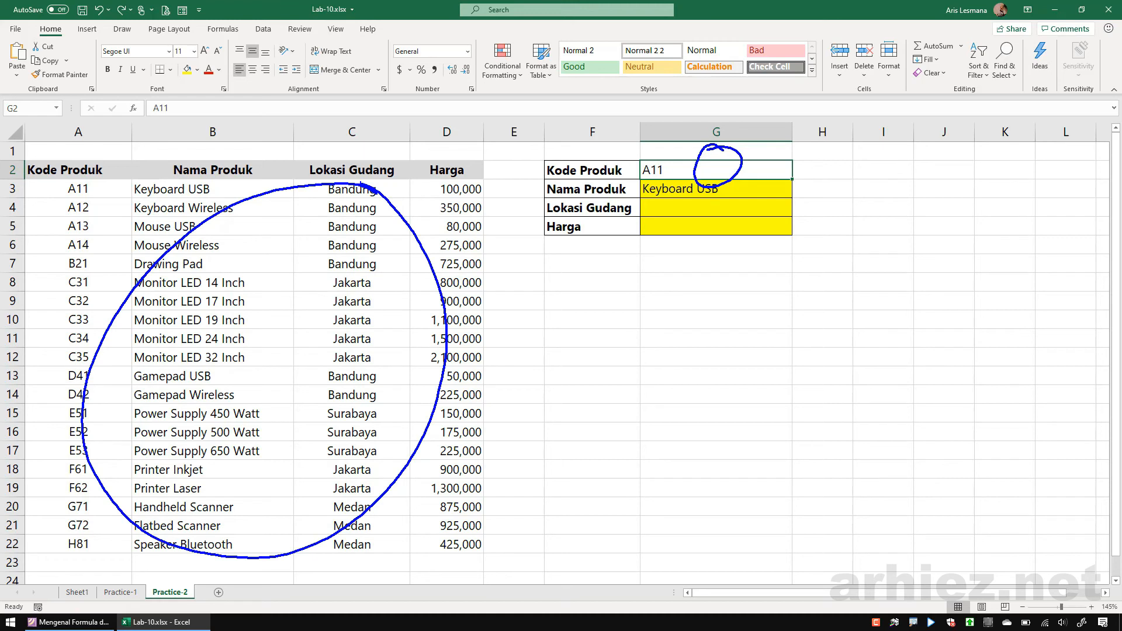
mouse_move(643, 328)
left_mouse_down()
mouse_move(672, 392)
mouse_move(700, 316)
left_mouse_up()
mouse_move(653, 367)
left_mouse_down()
mouse_move(707, 345)
mouse_move(717, 327)
left_mouse_up()
mouse_move(720, 328)
left_mouse_down()
mouse_move(750, 377)
mouse_move(758, 346)
left_mouse_up()
left_click_drag(768, 326, 823, 354)
mouse_move(838, 316)
left_mouse_down()
mouse_move(836, 360)
mouse_move(889, 346)
mouse_move(884, 315)
left_mouse_up()
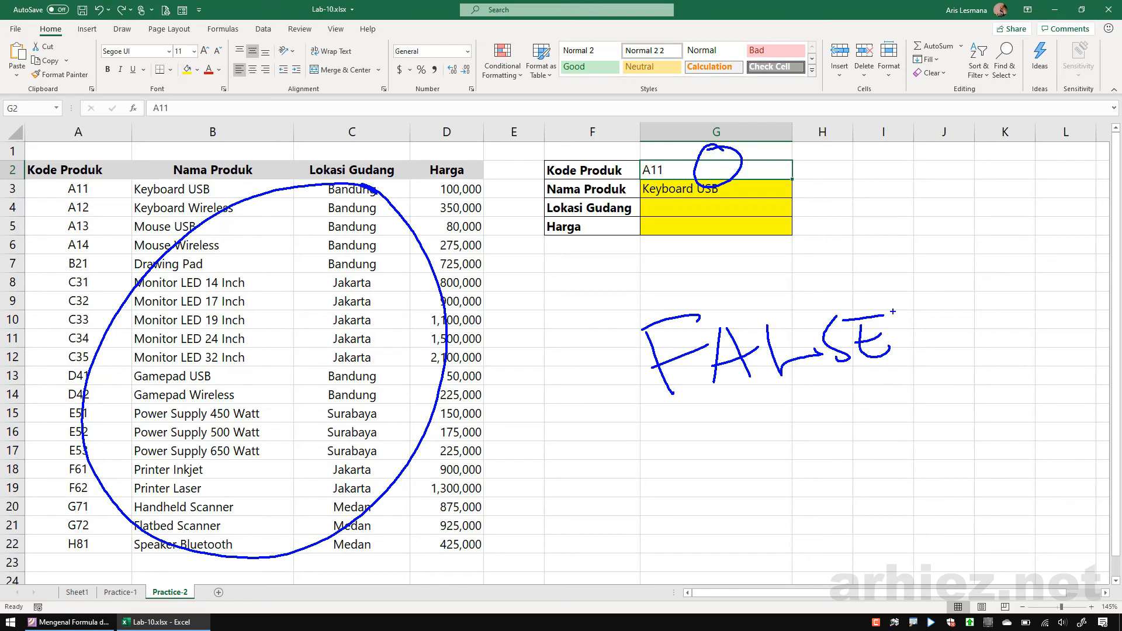
key("Escape")
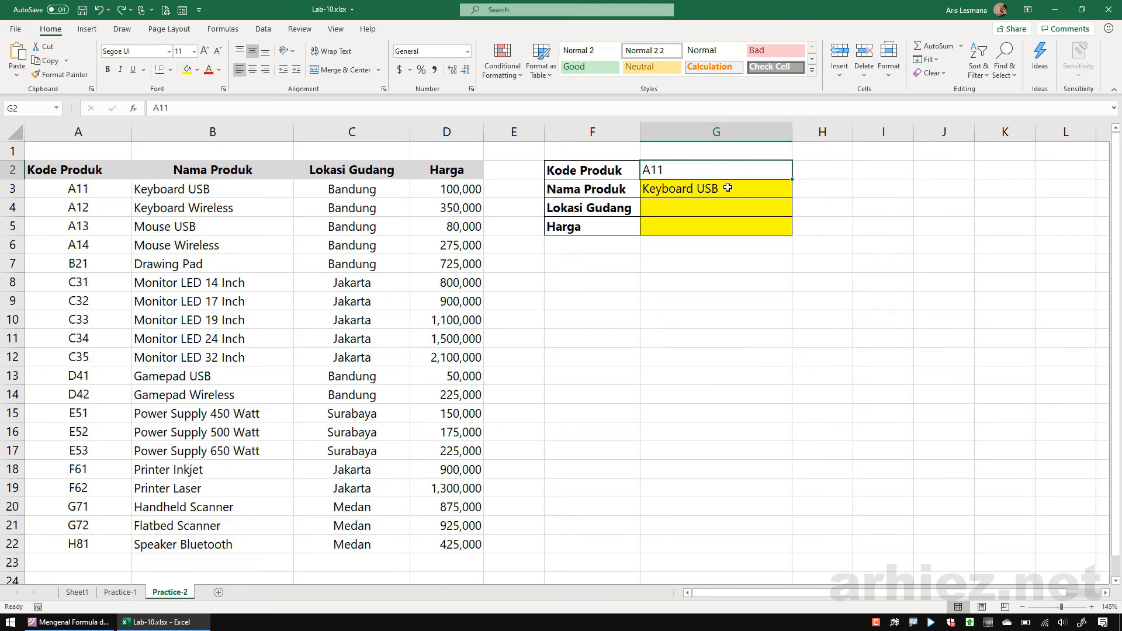
- Make the lookup value in the G3 formula an absolute reference, $G$2
left_click(707, 190)
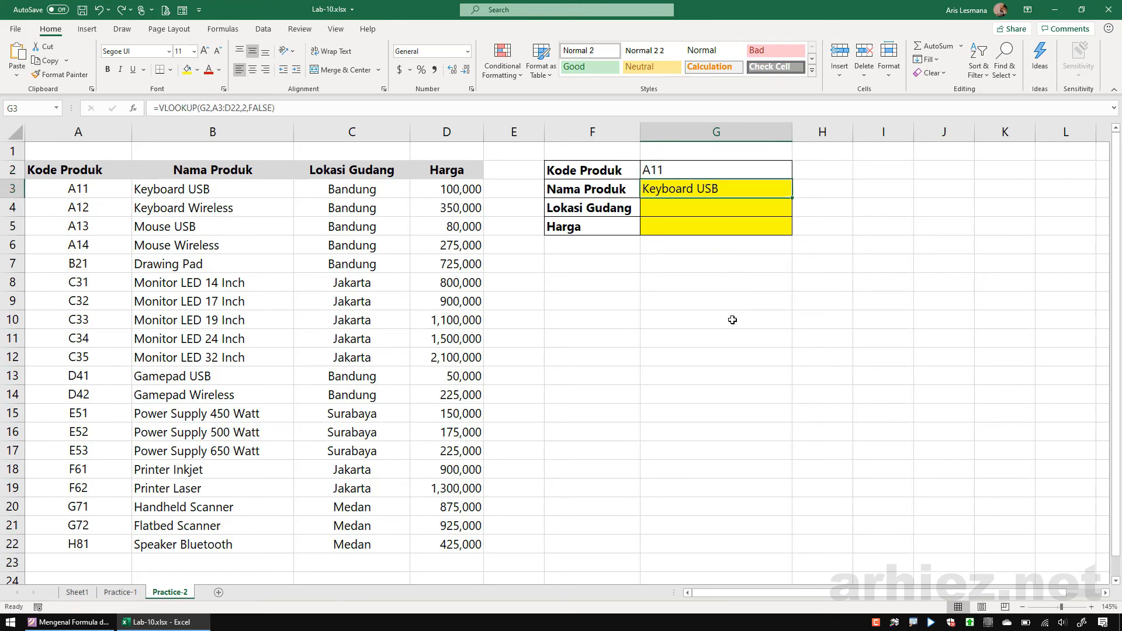
key("F2")
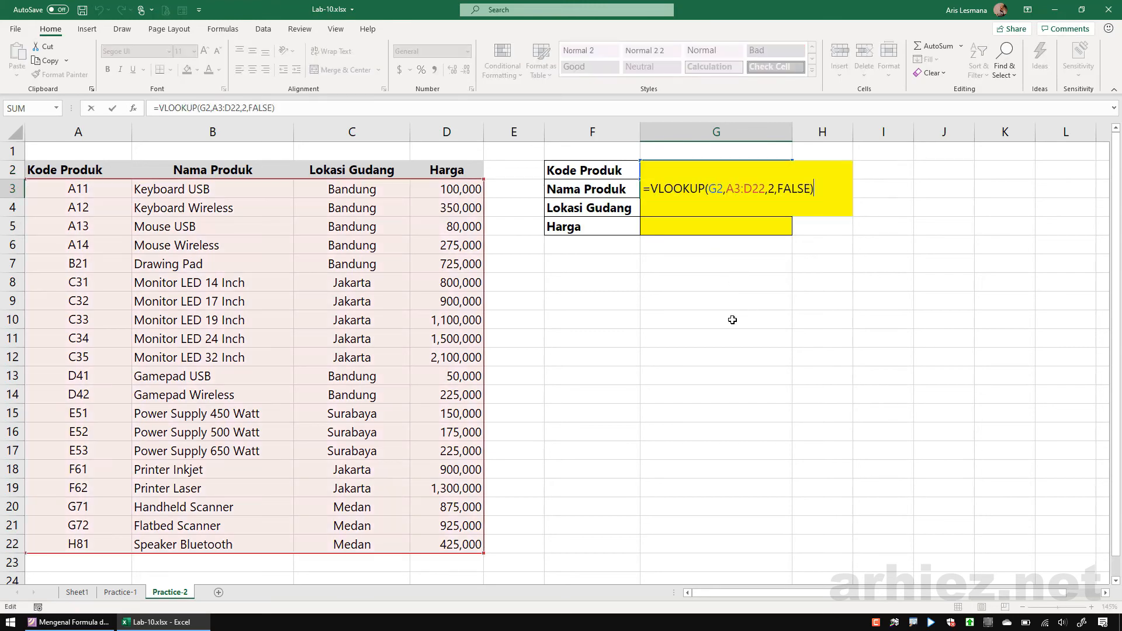
left_click(711, 190)
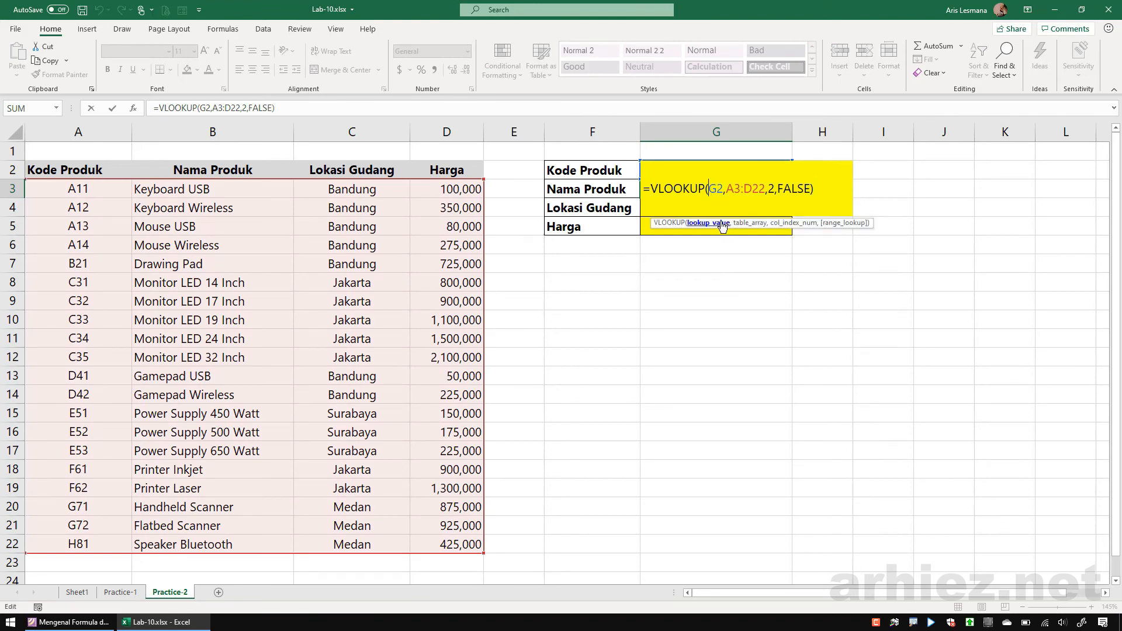
key("F4")
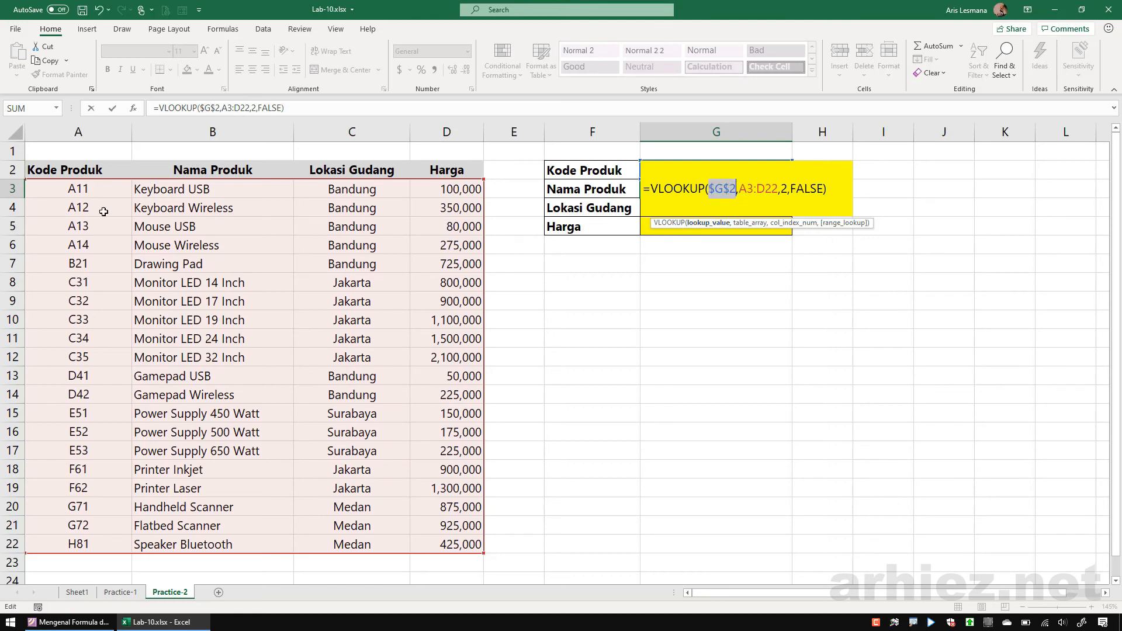
- Make the table array in the G3 formula an absolute range, $A$3:$D$22
left_click(740, 189)
key("F4")
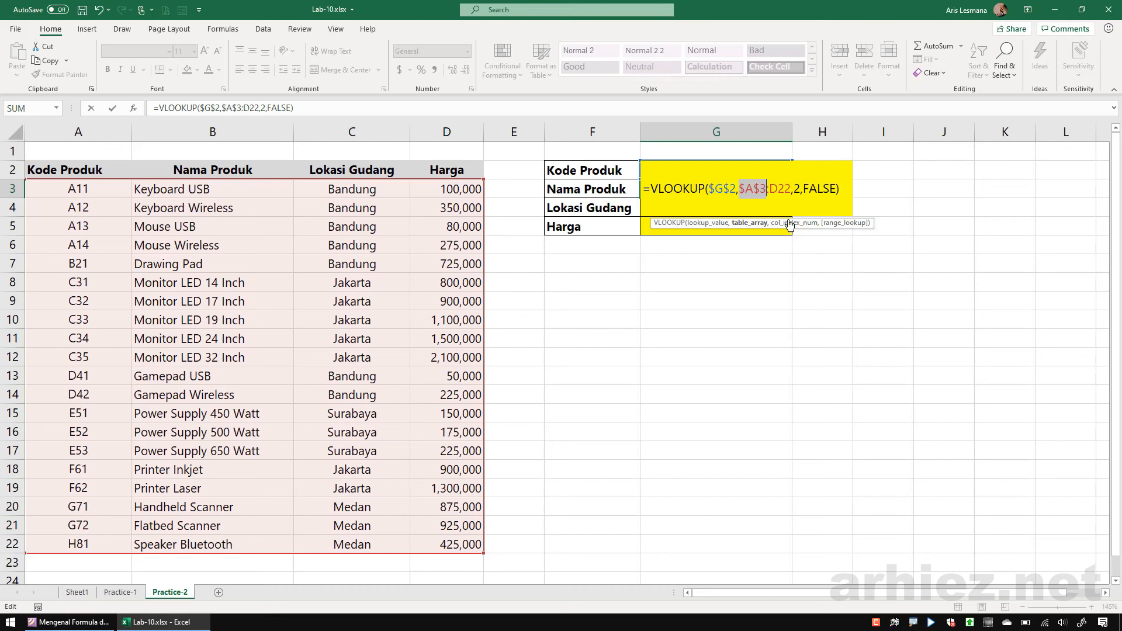
left_click(754, 189)
left_click_drag(740, 188, 791, 189)
key("F4")
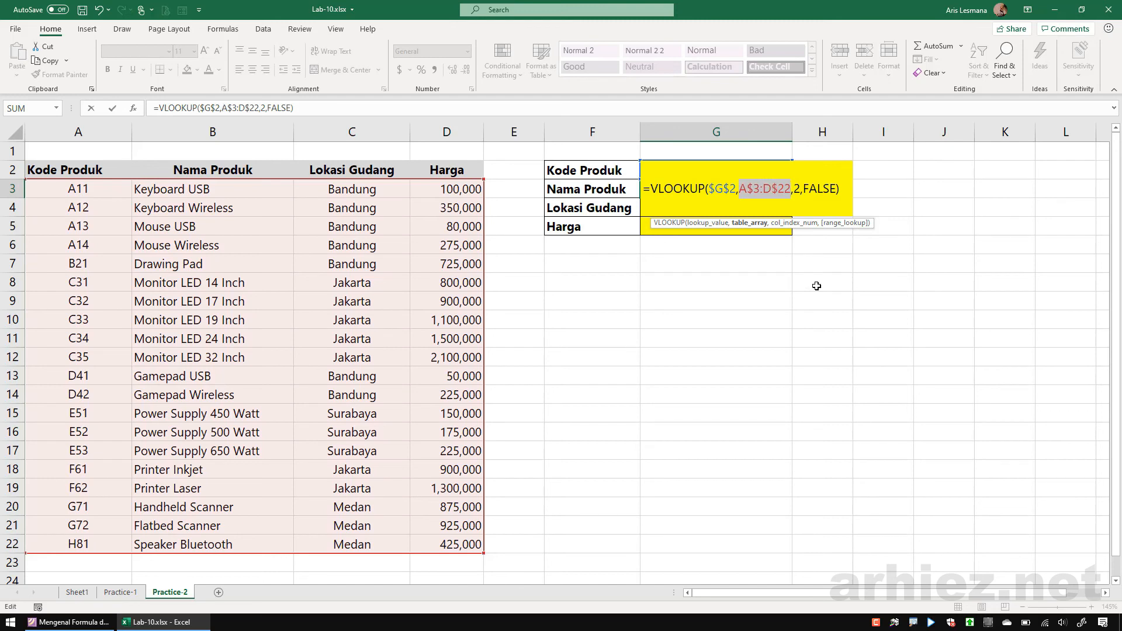
key("F4")
key("F4")
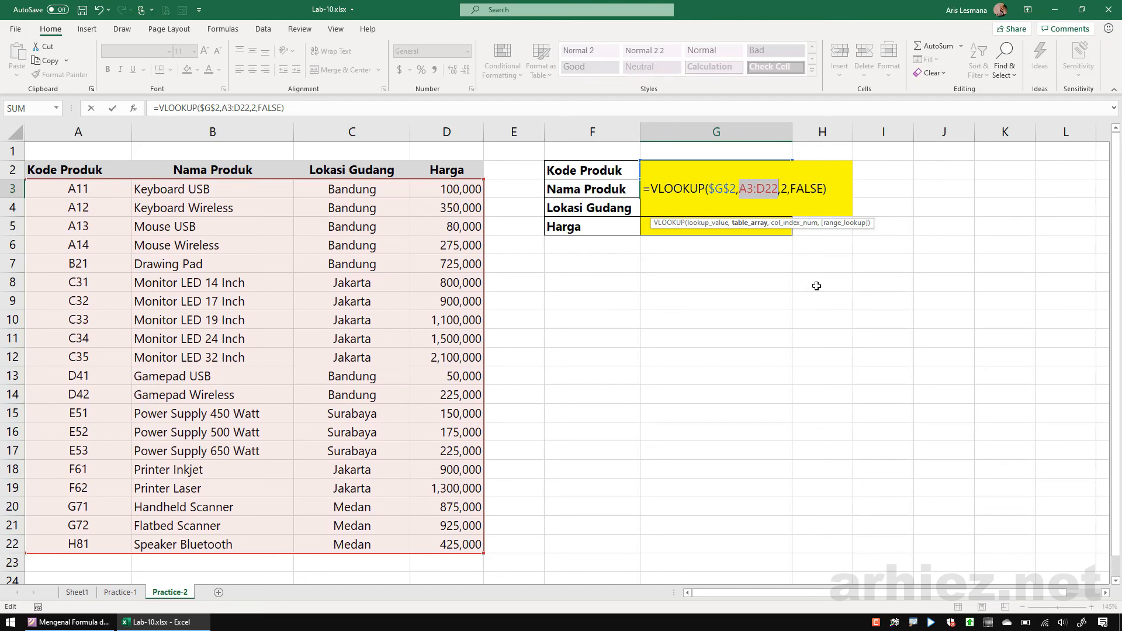
key("F4")
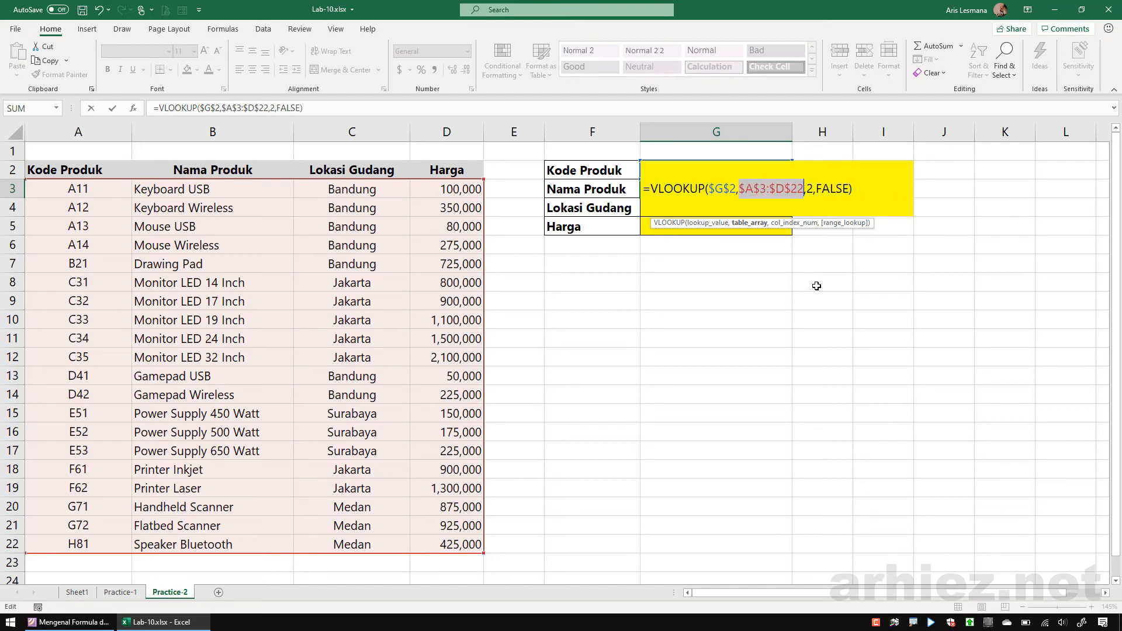
- Confirm the absolute-reference VLOOKUP formula in G3 and copy it down through G5
key("Return")
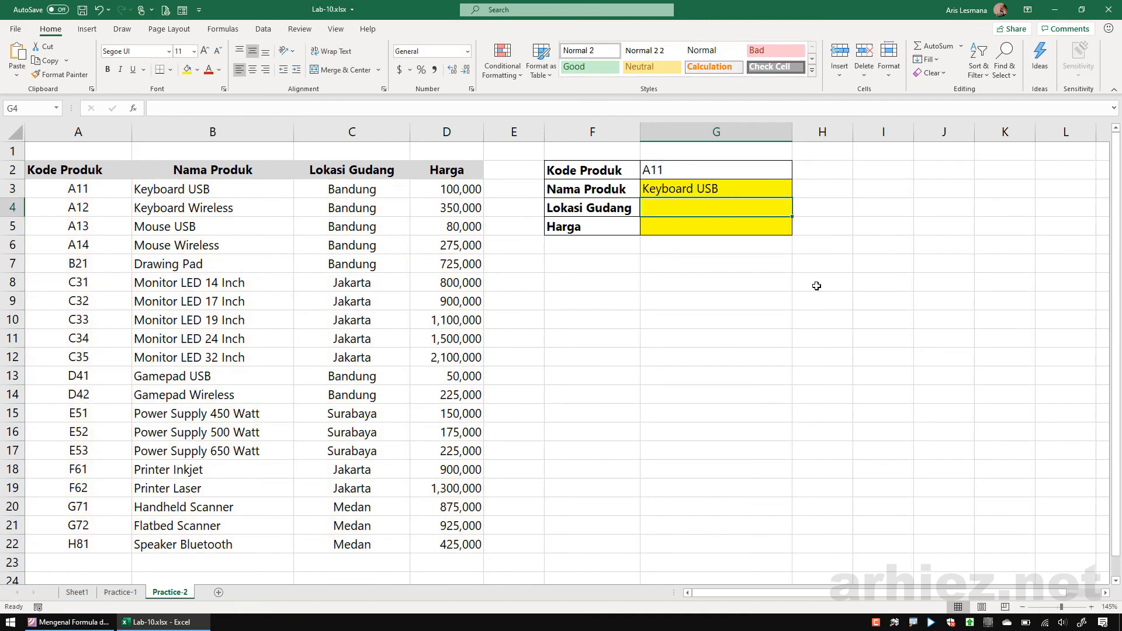
left_click(735, 192)
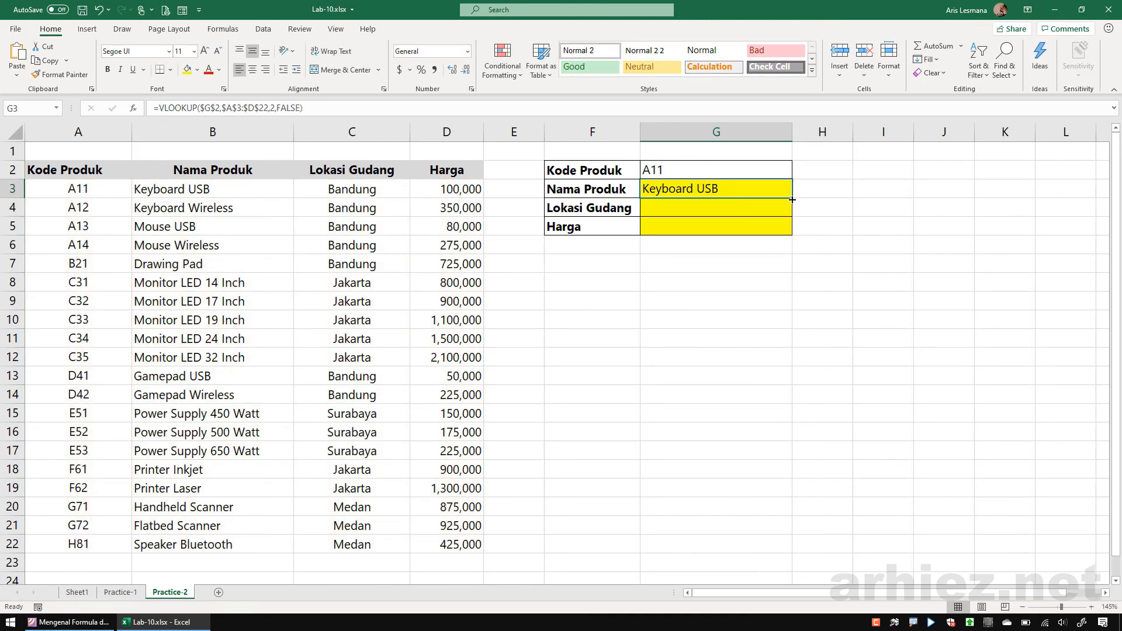
left_click_drag(793, 199, 789, 248)
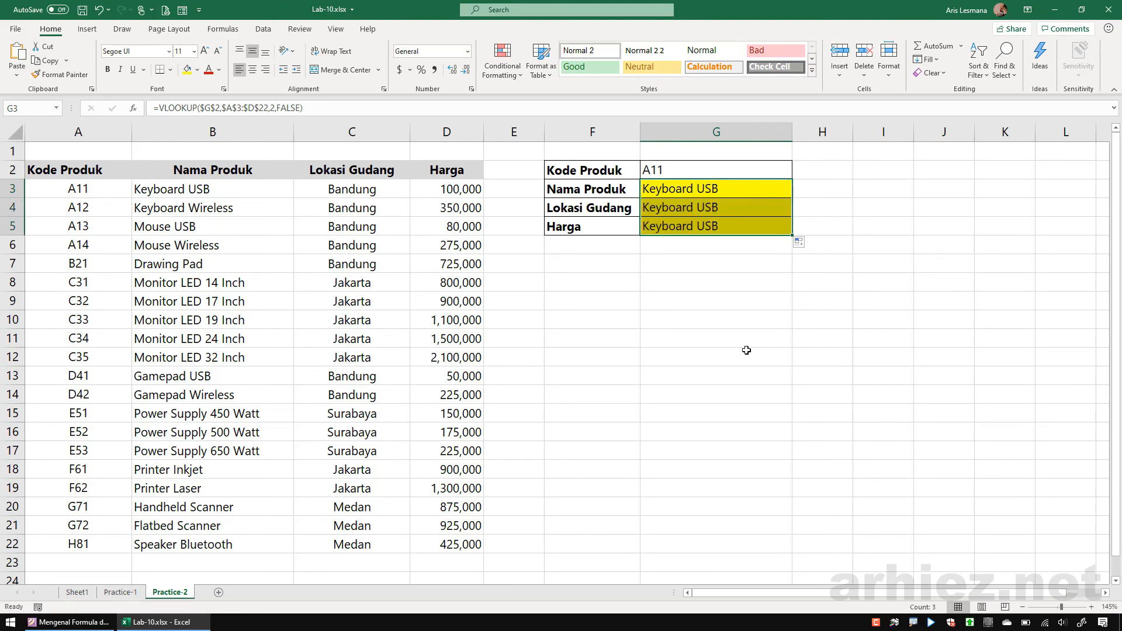
- Compare the copied formulas in G3:G5 with the Nama Produk, Lokasi Gudang and Harga columns to determine each required column index
left_click(701, 209)
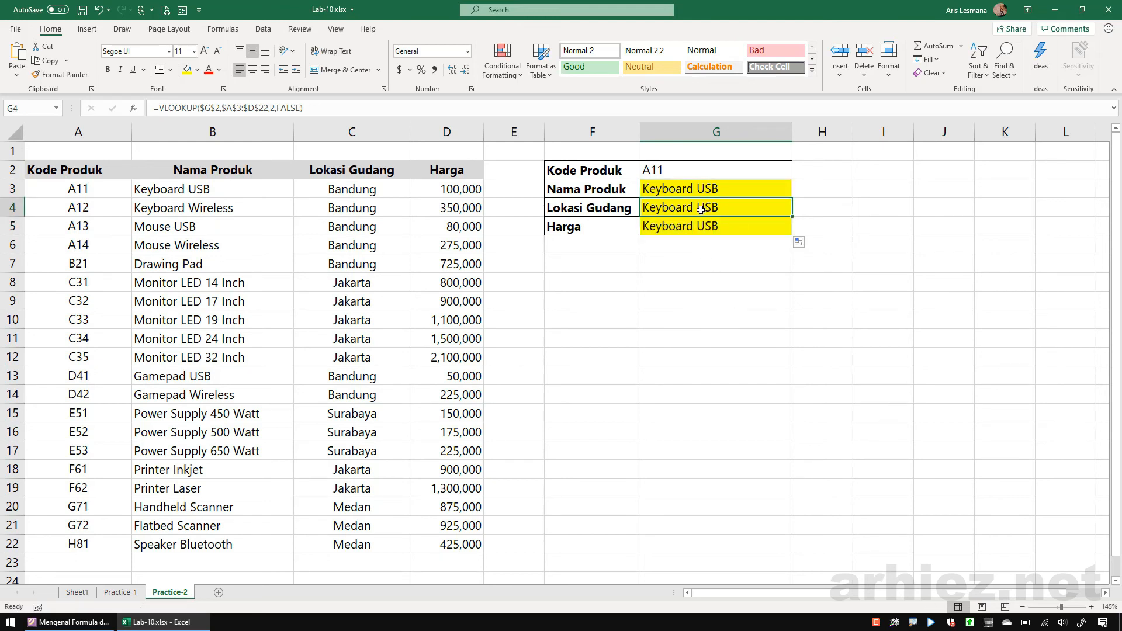
left_click(700, 228)
left_click(707, 192)
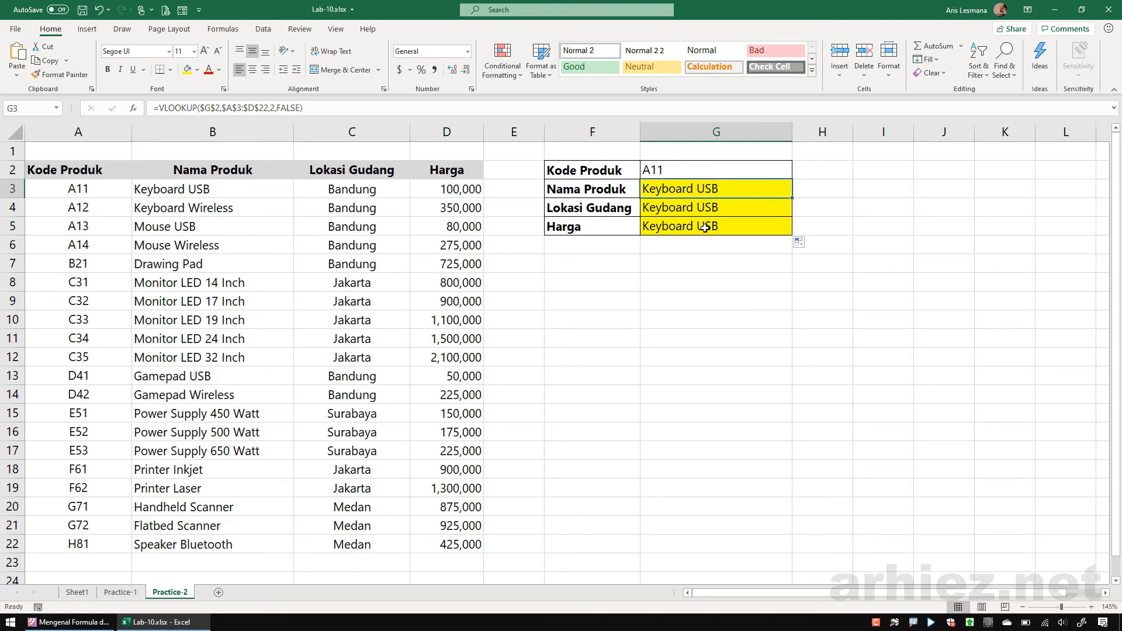
mouse_move(234, 182)
left_mouse_down()
mouse_move(175, 211)
mouse_move(275, 199)
mouse_move(234, 189)
left_mouse_up()
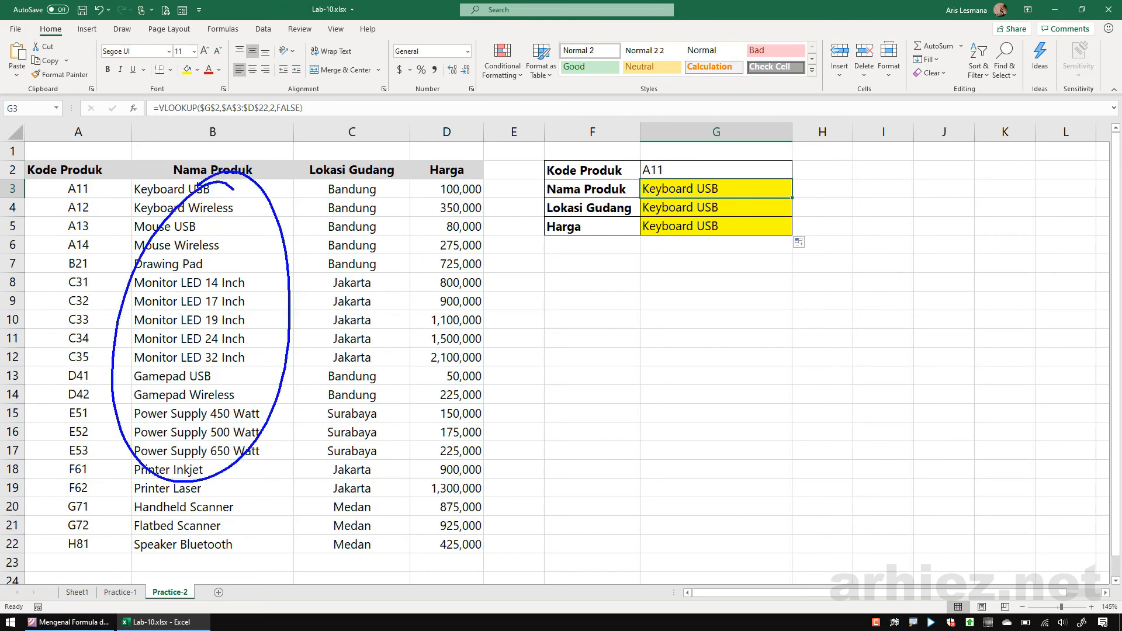
key("Escape")
left_click(732, 208)
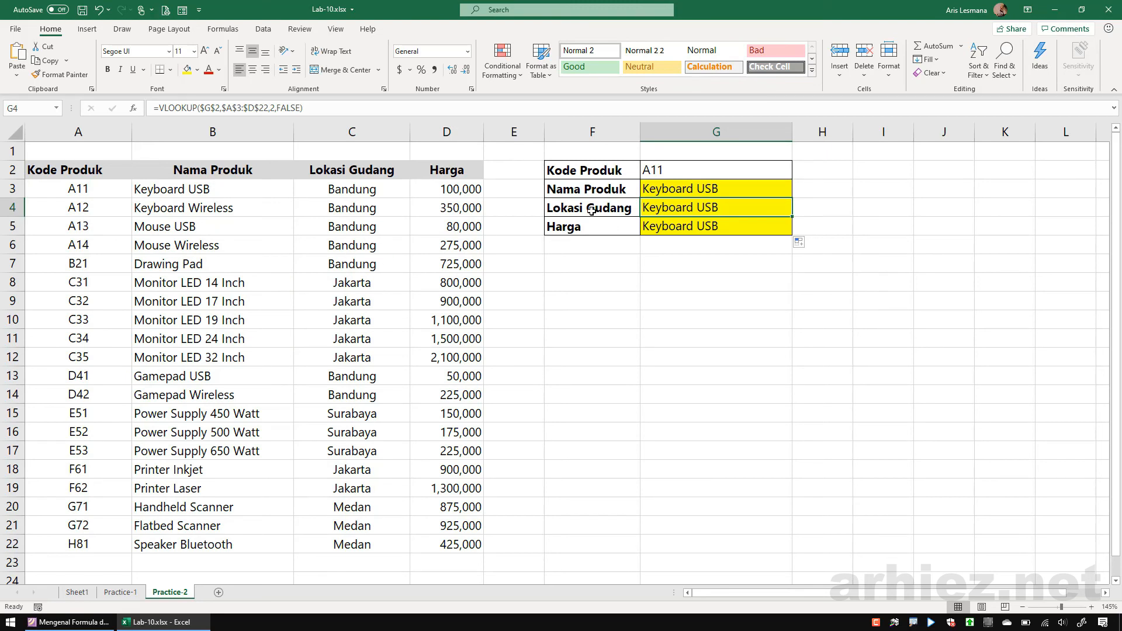
left_click(591, 211)
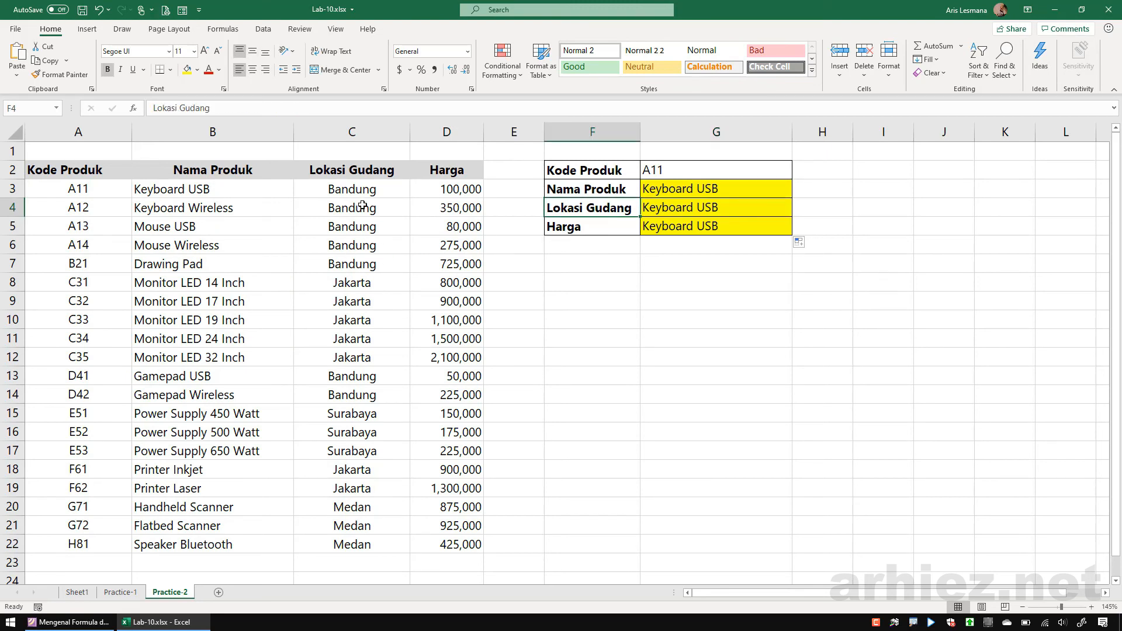
mouse_move(330, 305)
left_mouse_down()
mouse_move(369, 303)
mouse_move(363, 380)
left_mouse_up()
left_click_drag(464, 296, 462, 380)
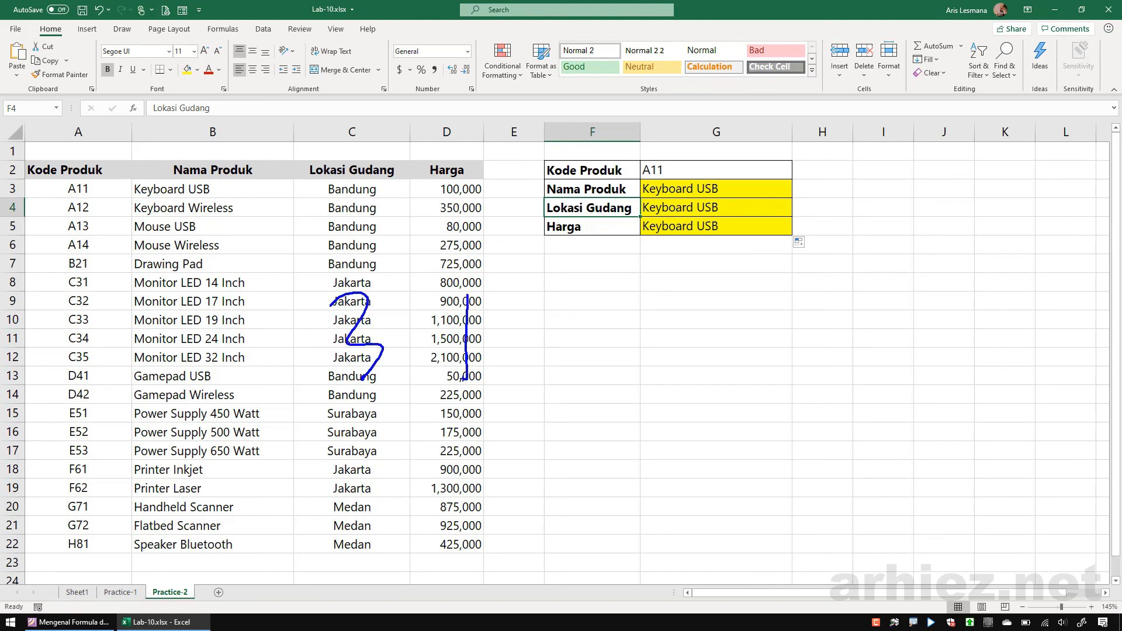
left_click_drag(467, 288, 468, 338)
key("Escape")
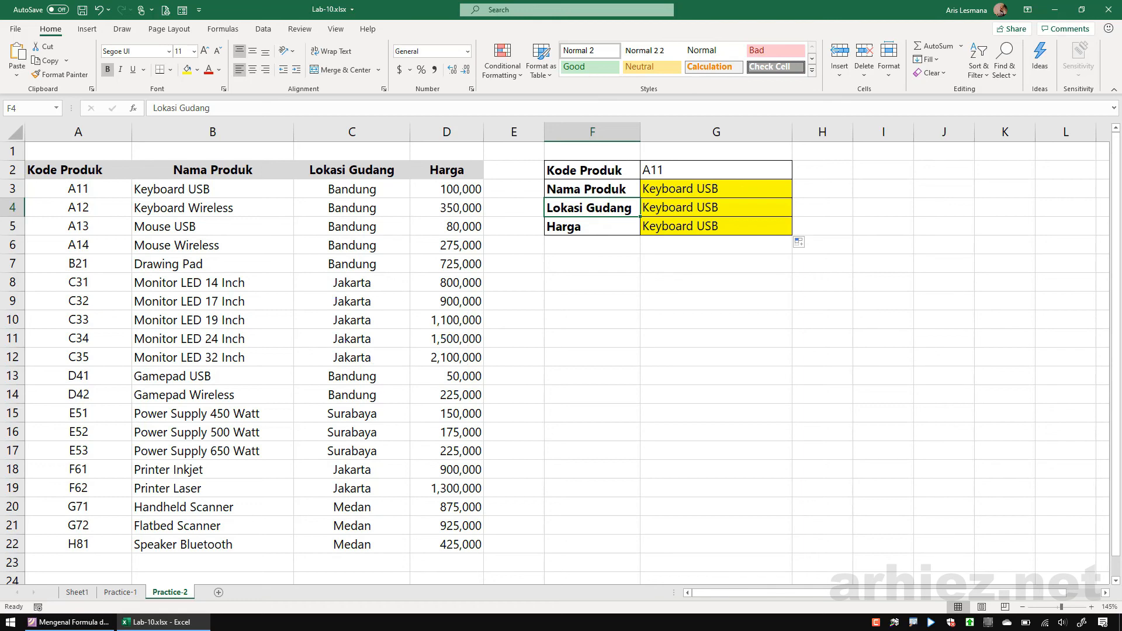
- Set the column index number in the Lokasi Gudang VLOOKUP formula in G4 to 3
left_click(684, 206)
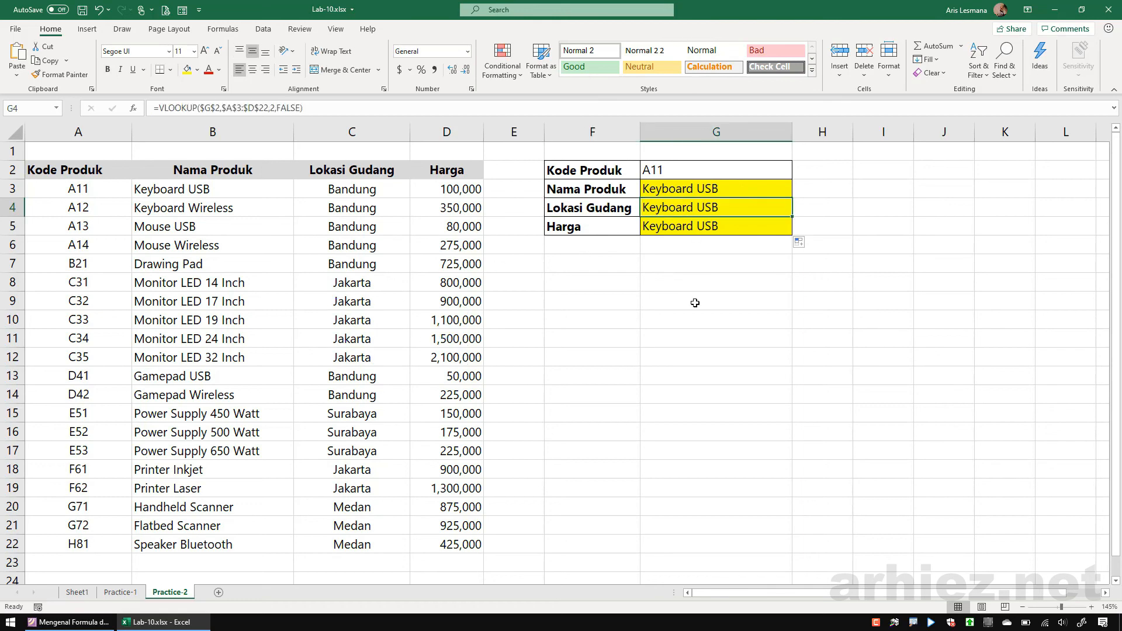
key("F2")
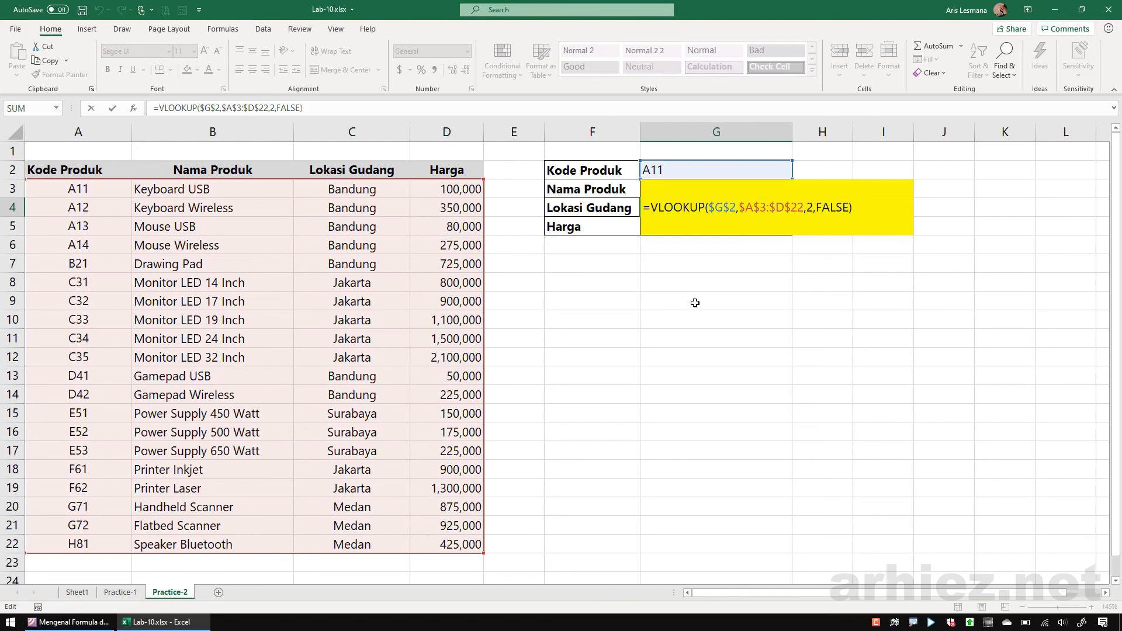
left_click(808, 209)
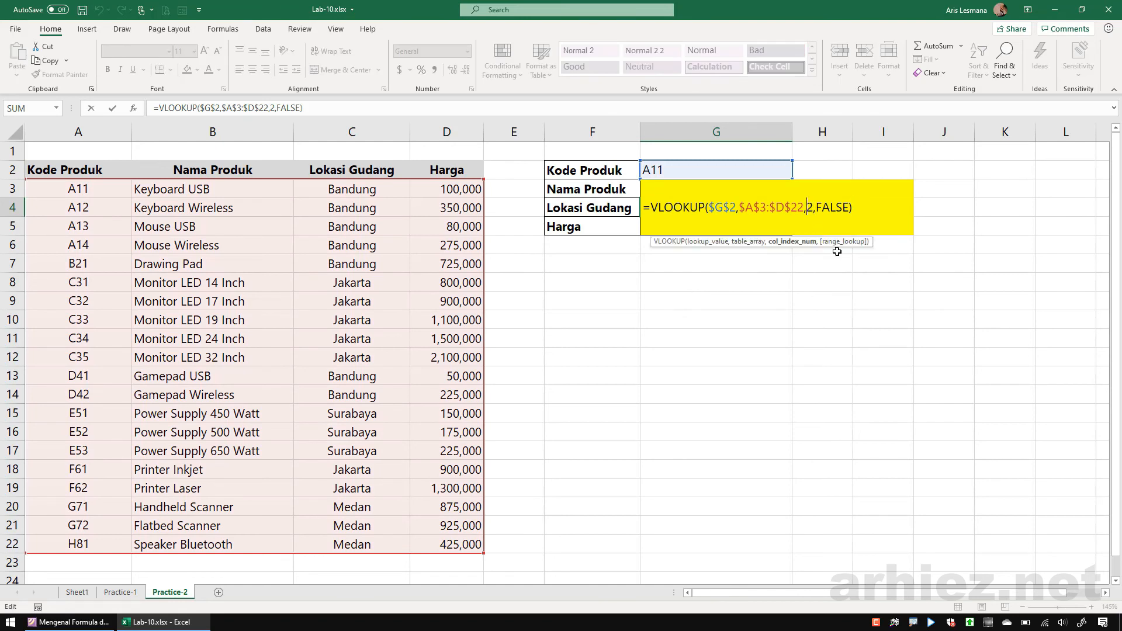
key("Delete")
type("3")
key("Return")
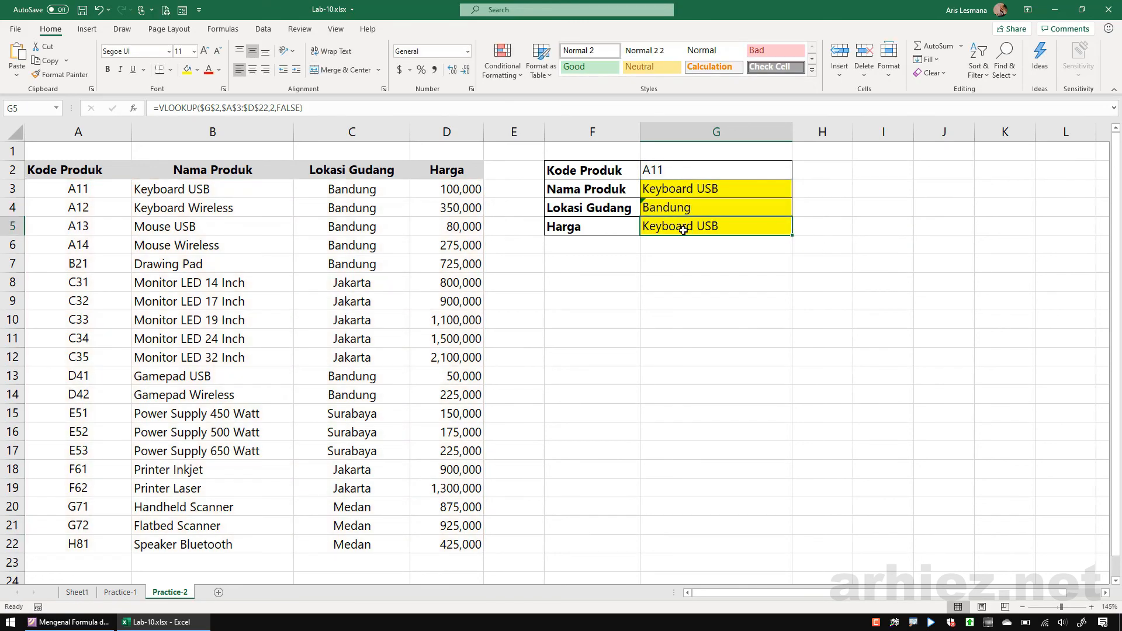
- Set the column index number in the Harga VLOOKUP formula in G5 to 4
left_click(589, 228)
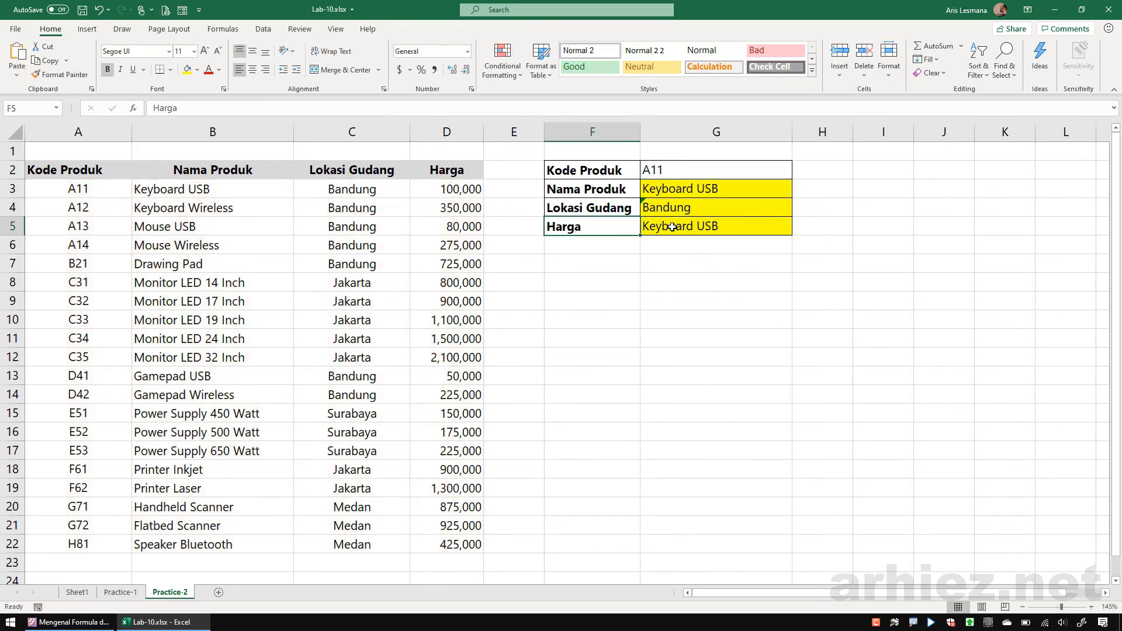
left_click(672, 226)
key("F2")
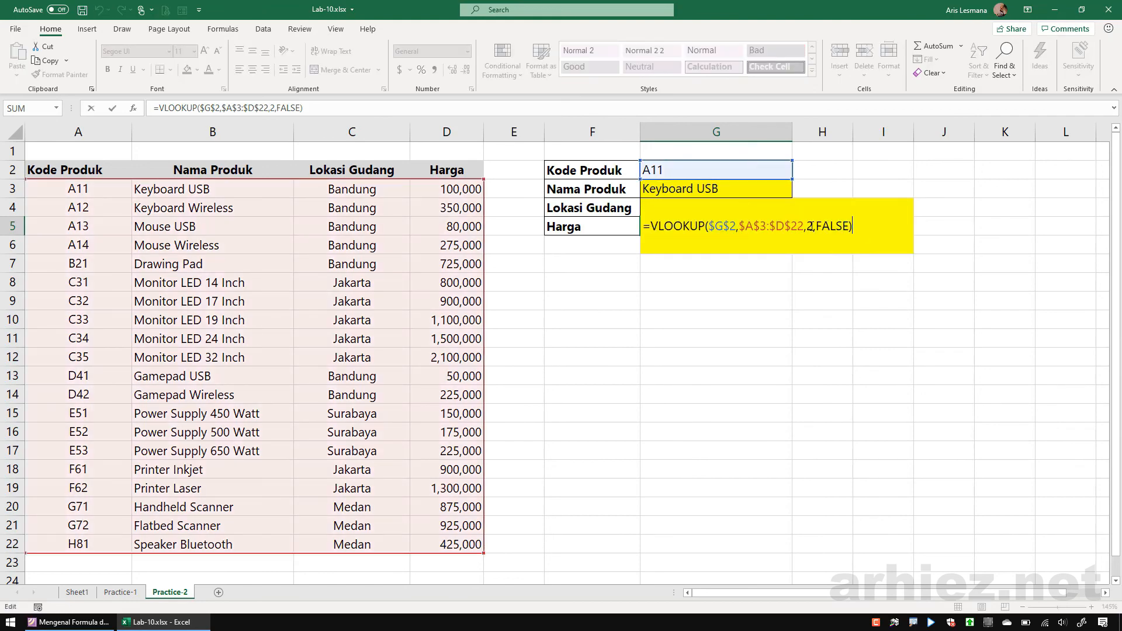
left_click(811, 227)
key("BackSpace")
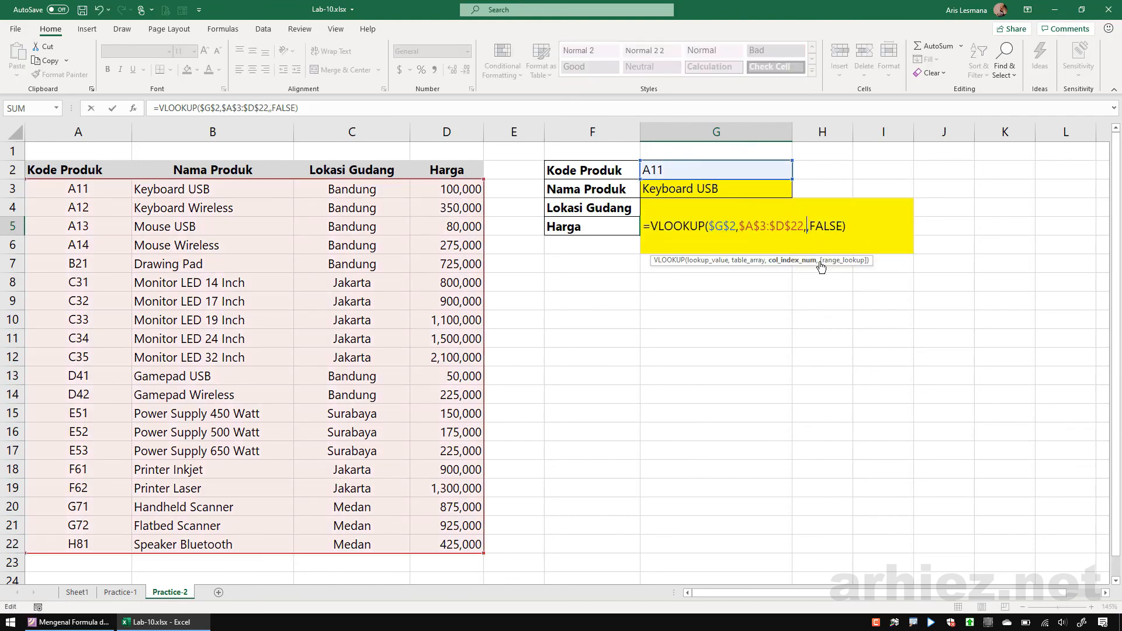
type("4")
key("Return")
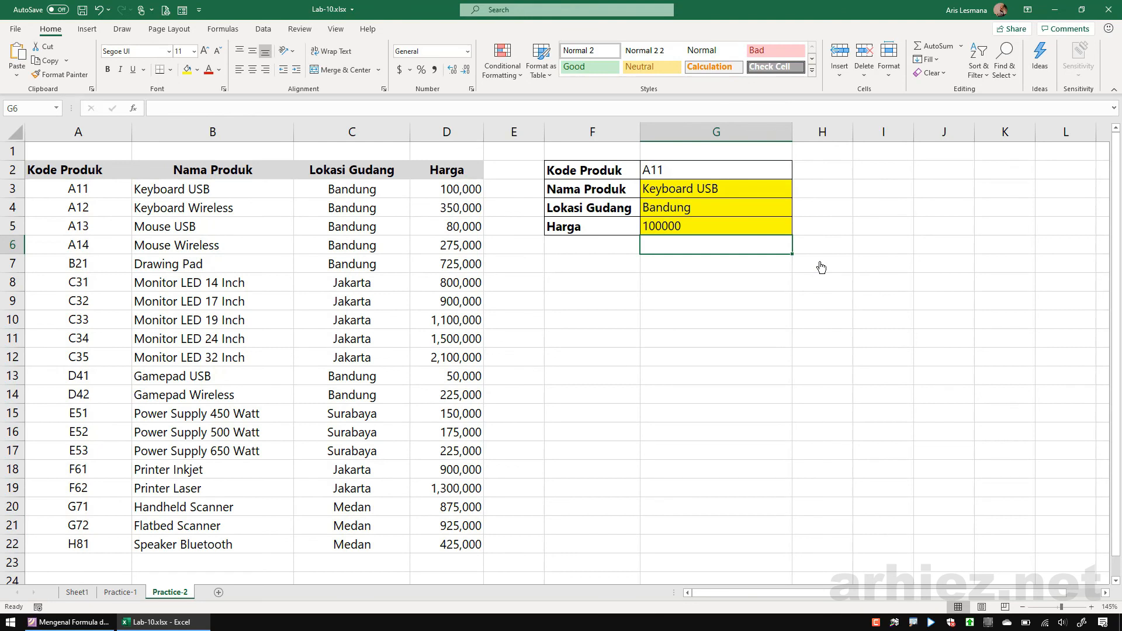
left_click(689, 302)
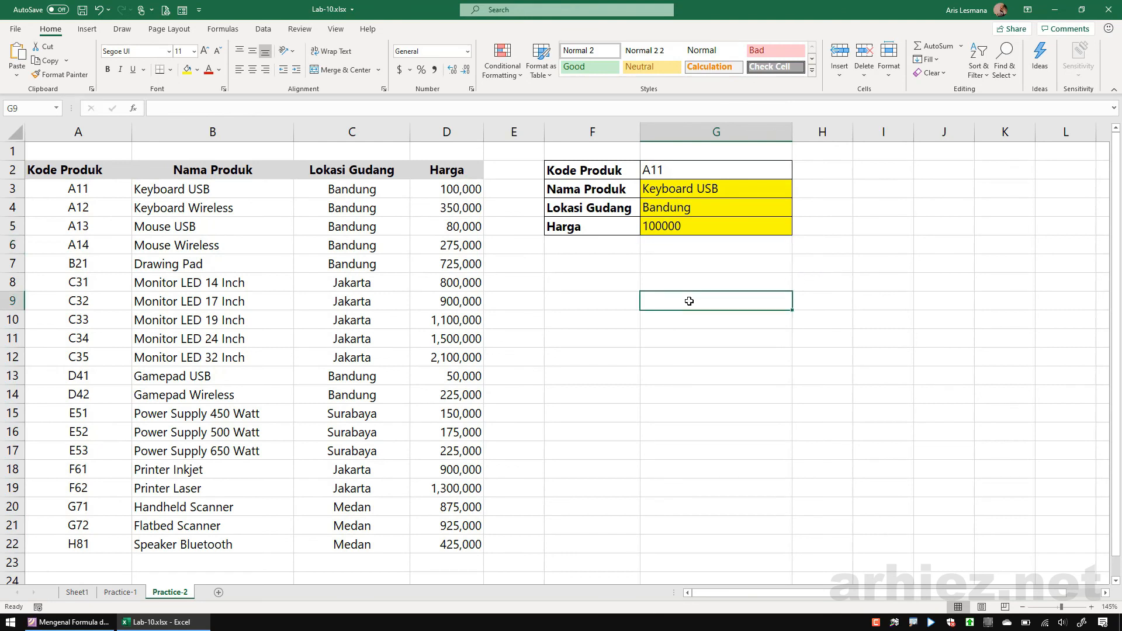
- Test the three lookups by entering H81 as the Kode Produk in G2
left_click(676, 171)
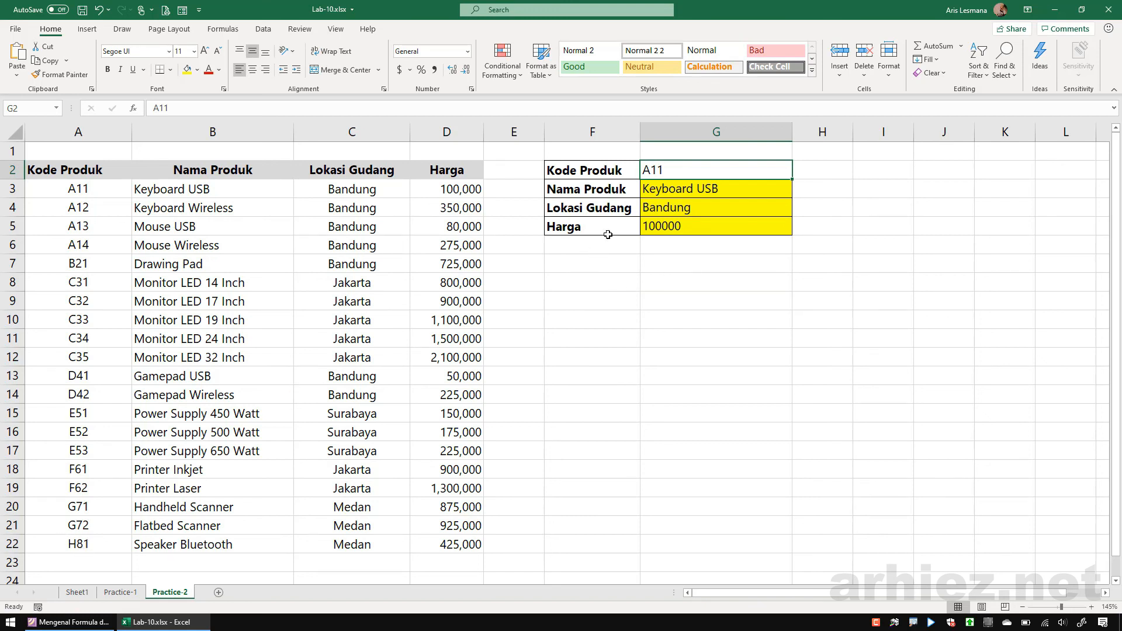
type("H")
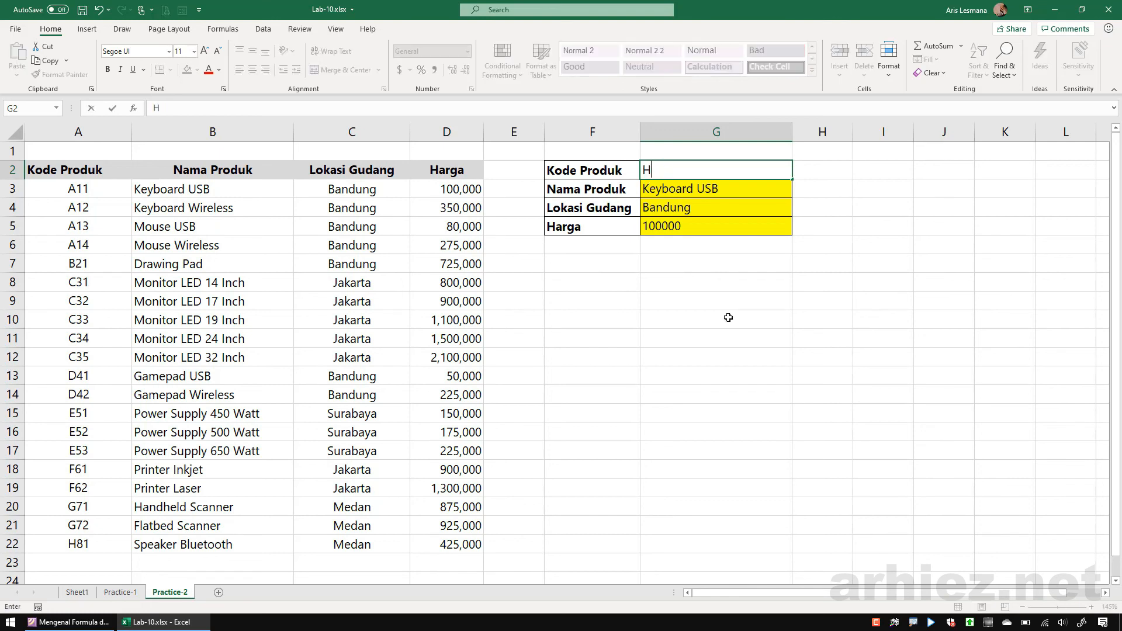
type("81")
key("Return")
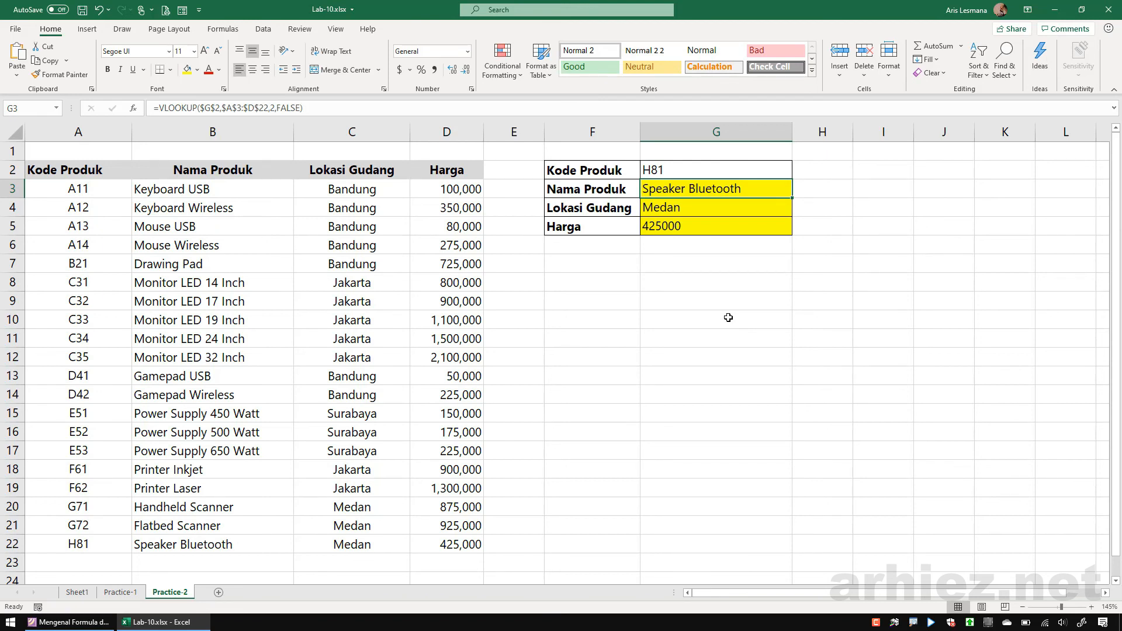
- Enter C35 as the Kode Produk in G2 and check the lookup results against row 12 of the product table
left_click(678, 169)
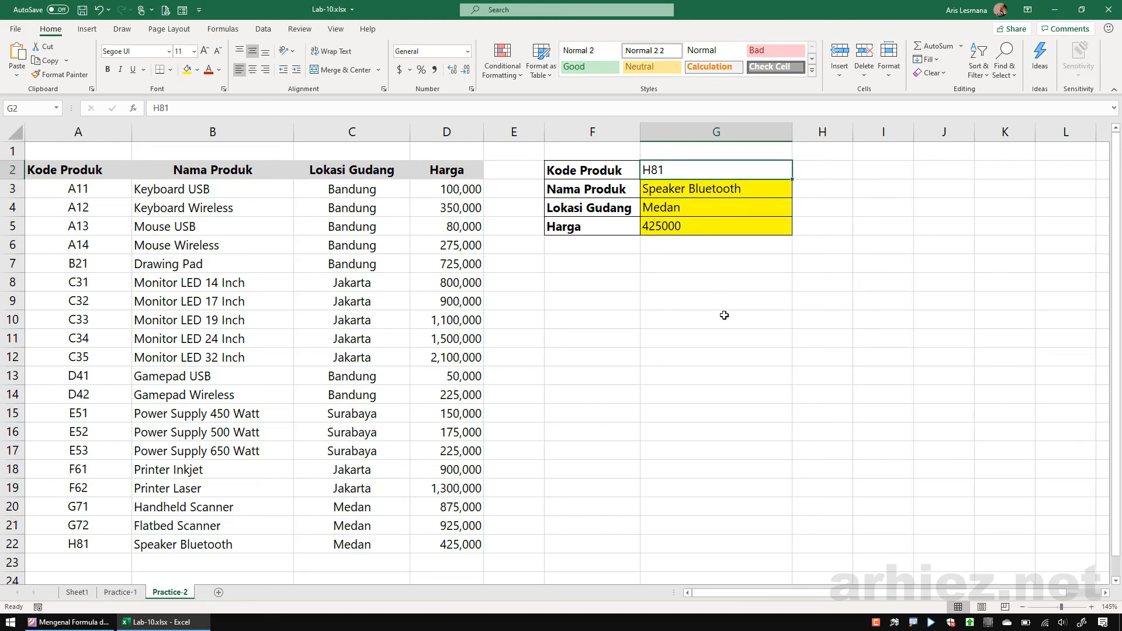
type("C35")
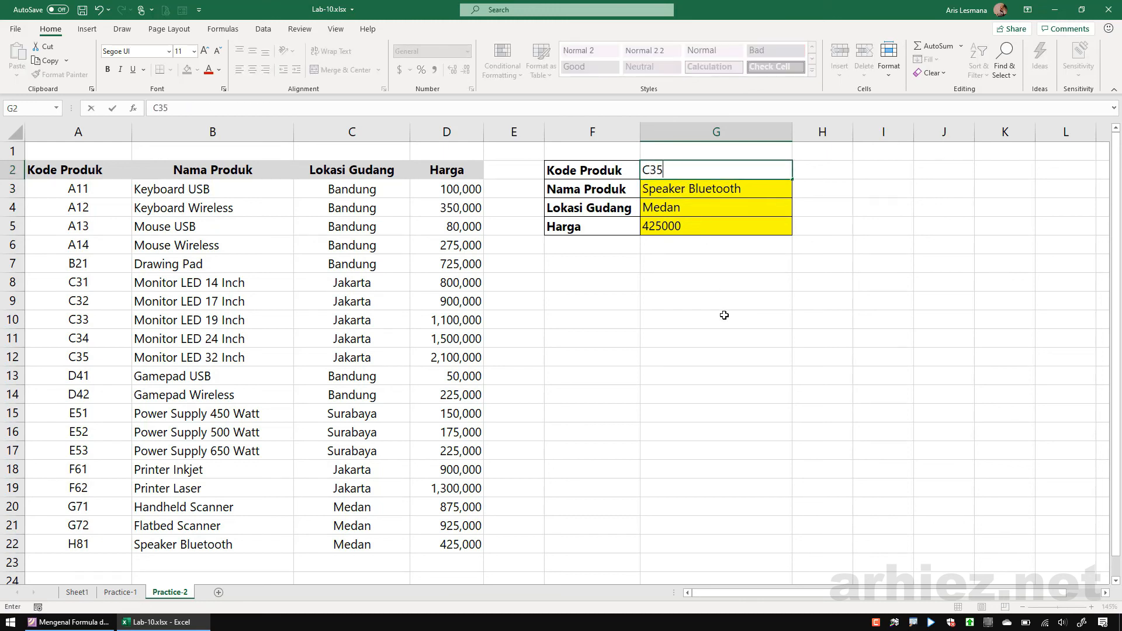
key("Return")
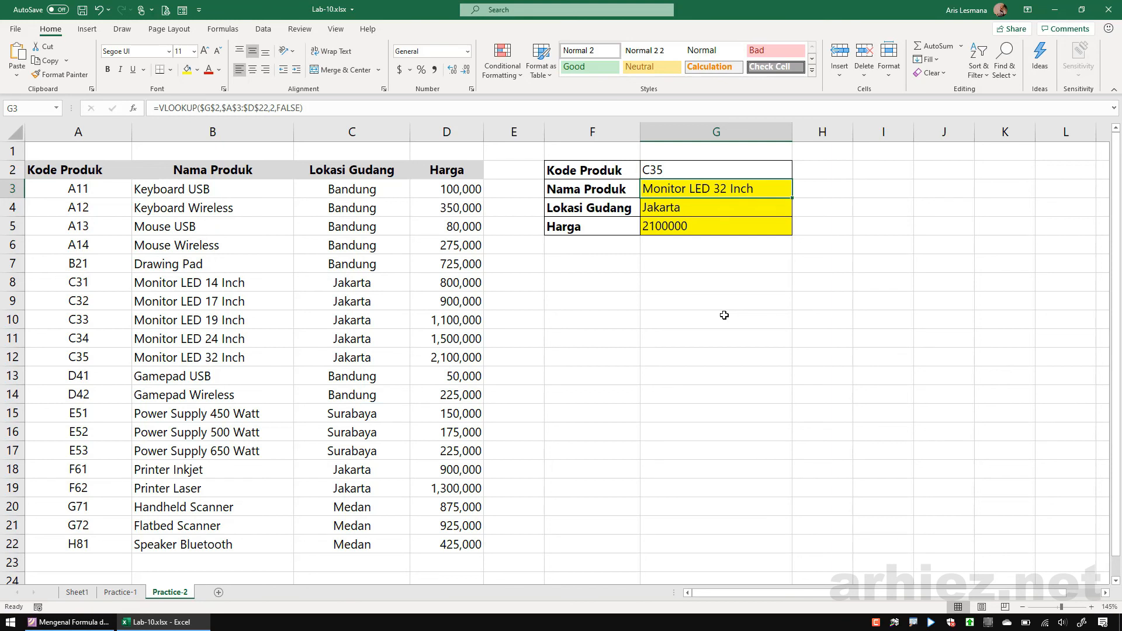
left_click(191, 359)
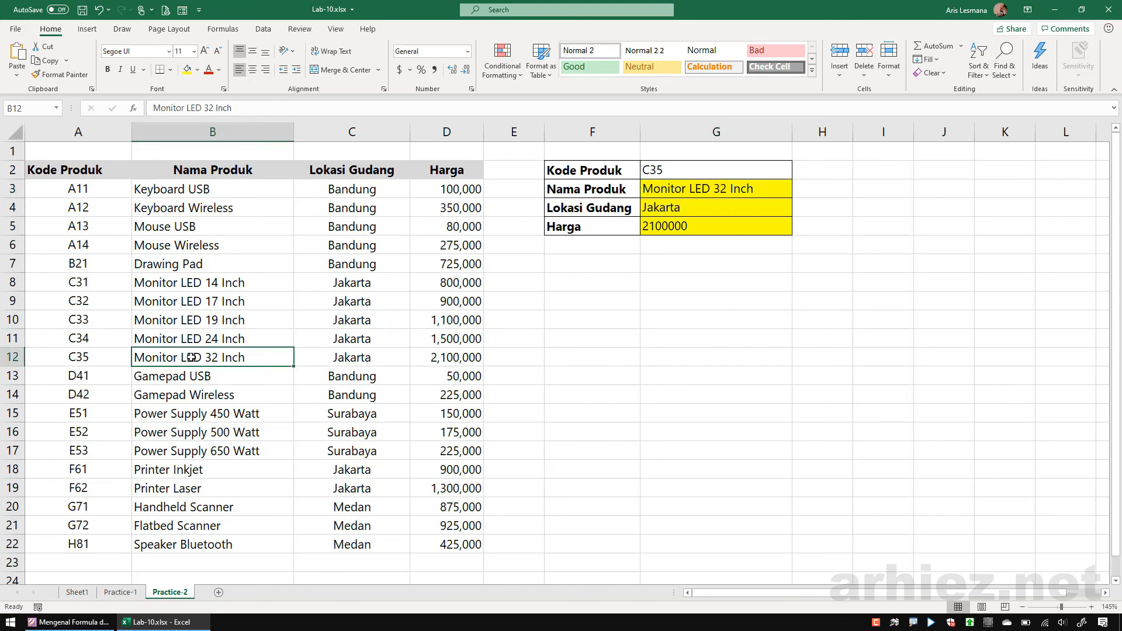
left_click(349, 361)
left_click(458, 358)
left_click(570, 301)
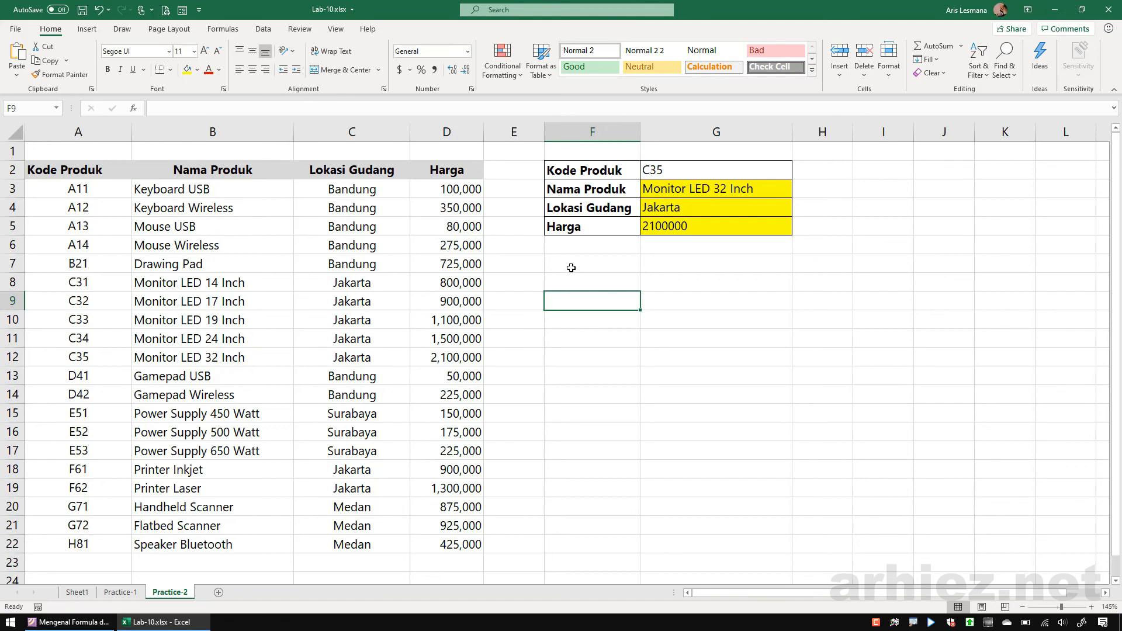
left_click(571, 268)
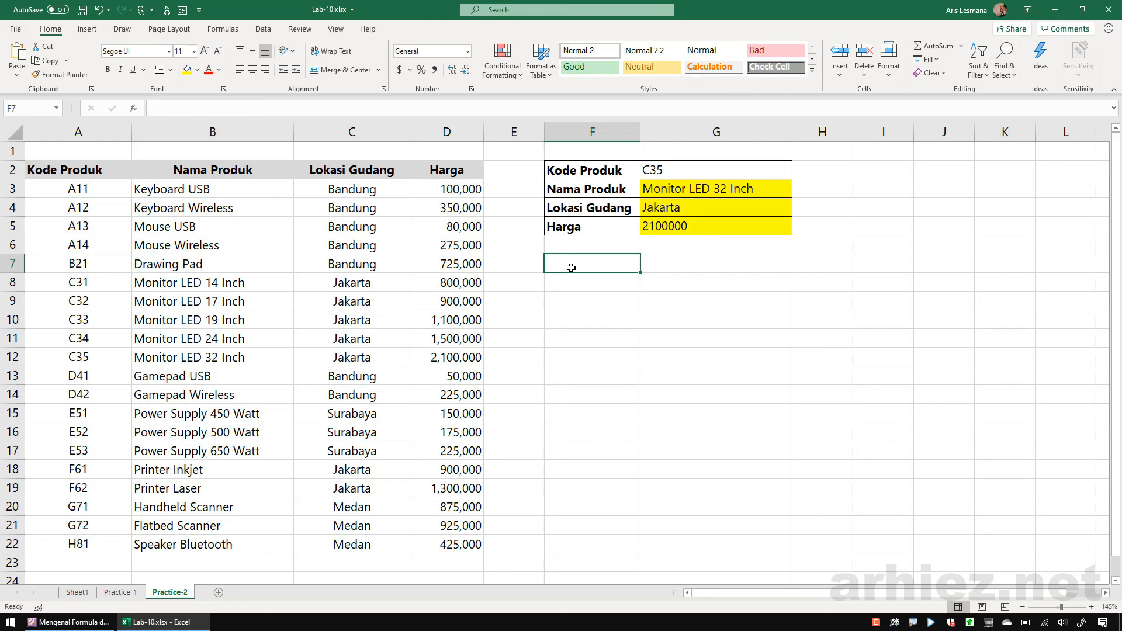
- Switch to the Foxit Phantom presentation and advance from the range_lookup slide to the last page, 7
left_click(82, 622)
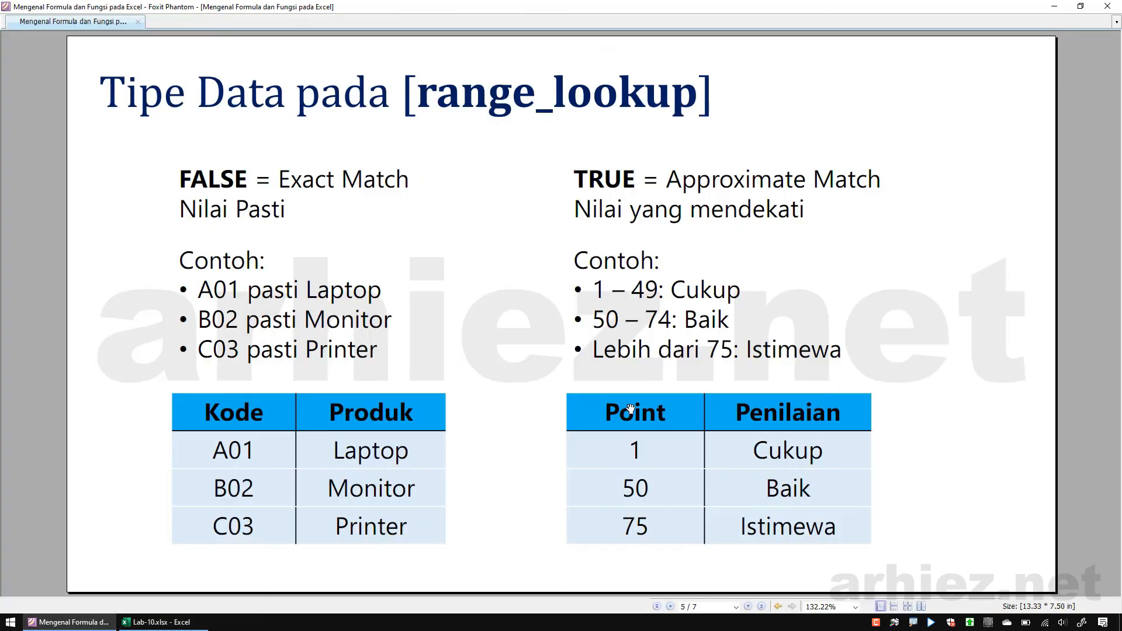
scroll(631, 408, "down", 1)
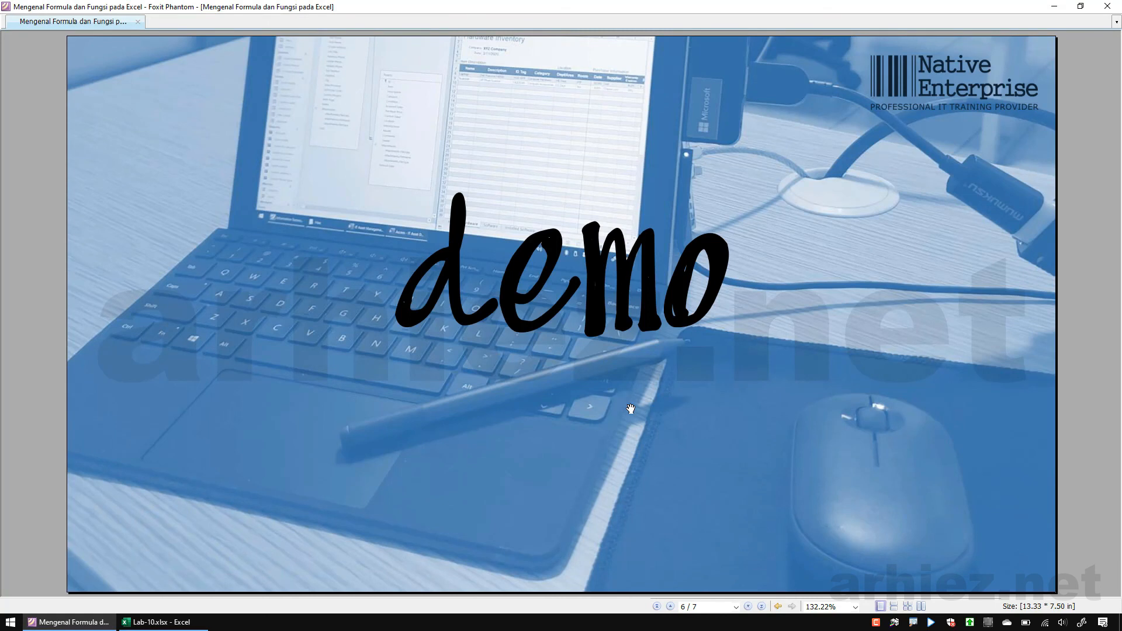
scroll(630, 408, "down", 1)
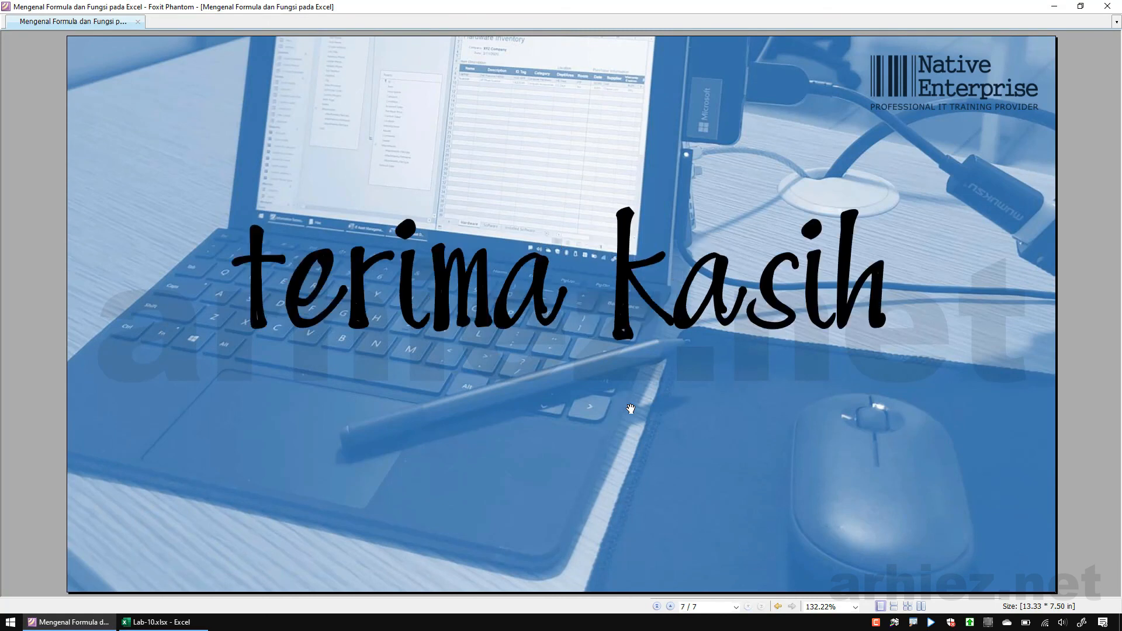